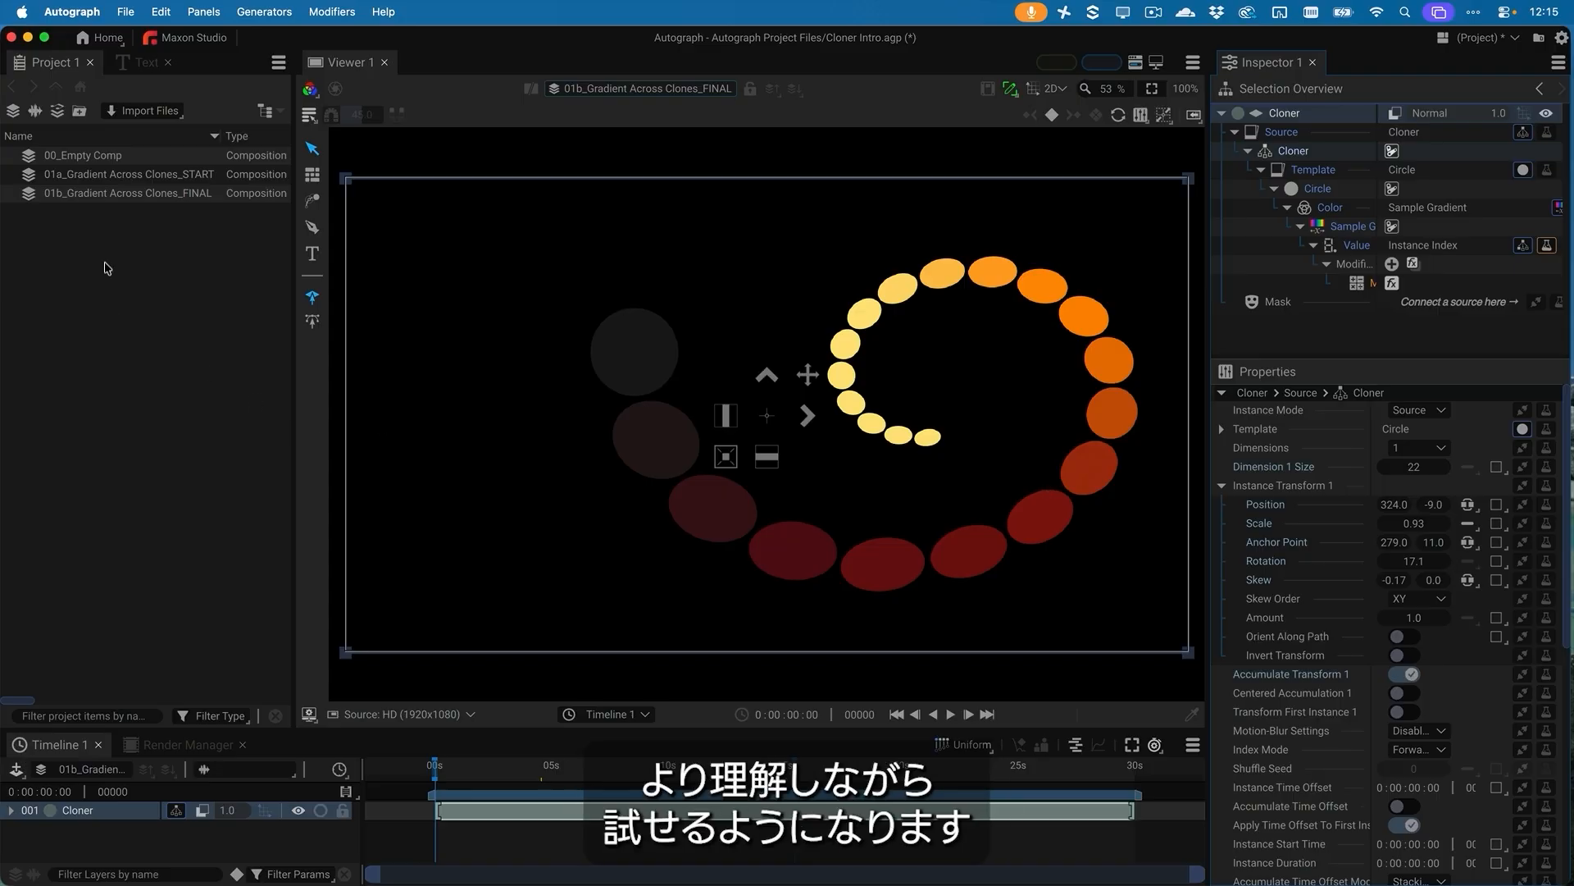
# Open the 00_Empty Comp composition and enlarge the timeline area
pyautogui.doubleClick(33, 158)
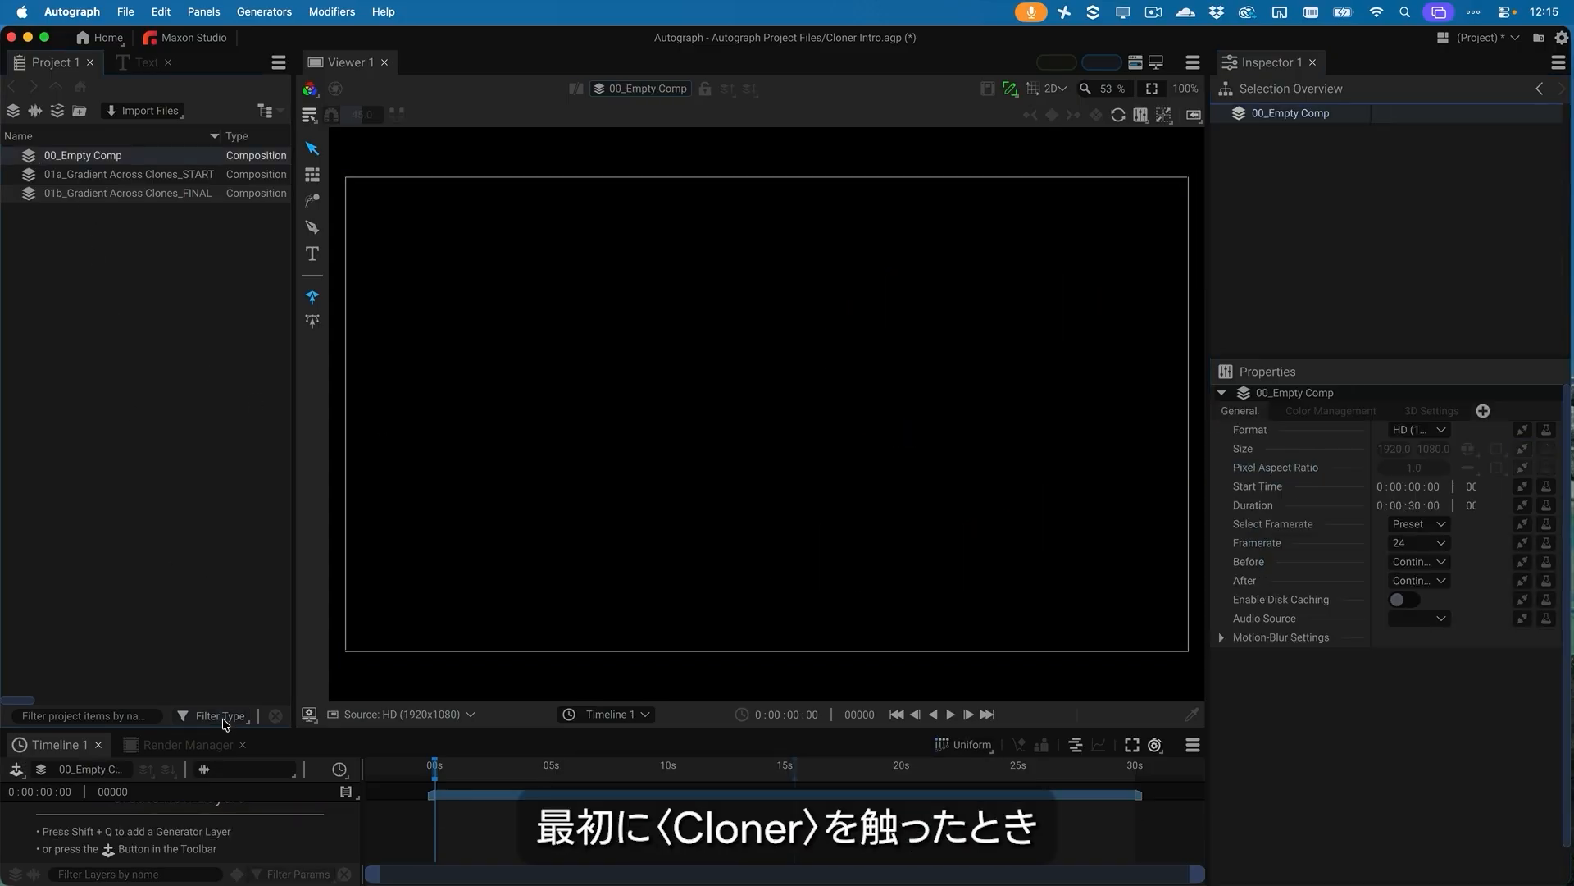
pyautogui.moveTo(228, 732); pyautogui.dragTo(233, 682)
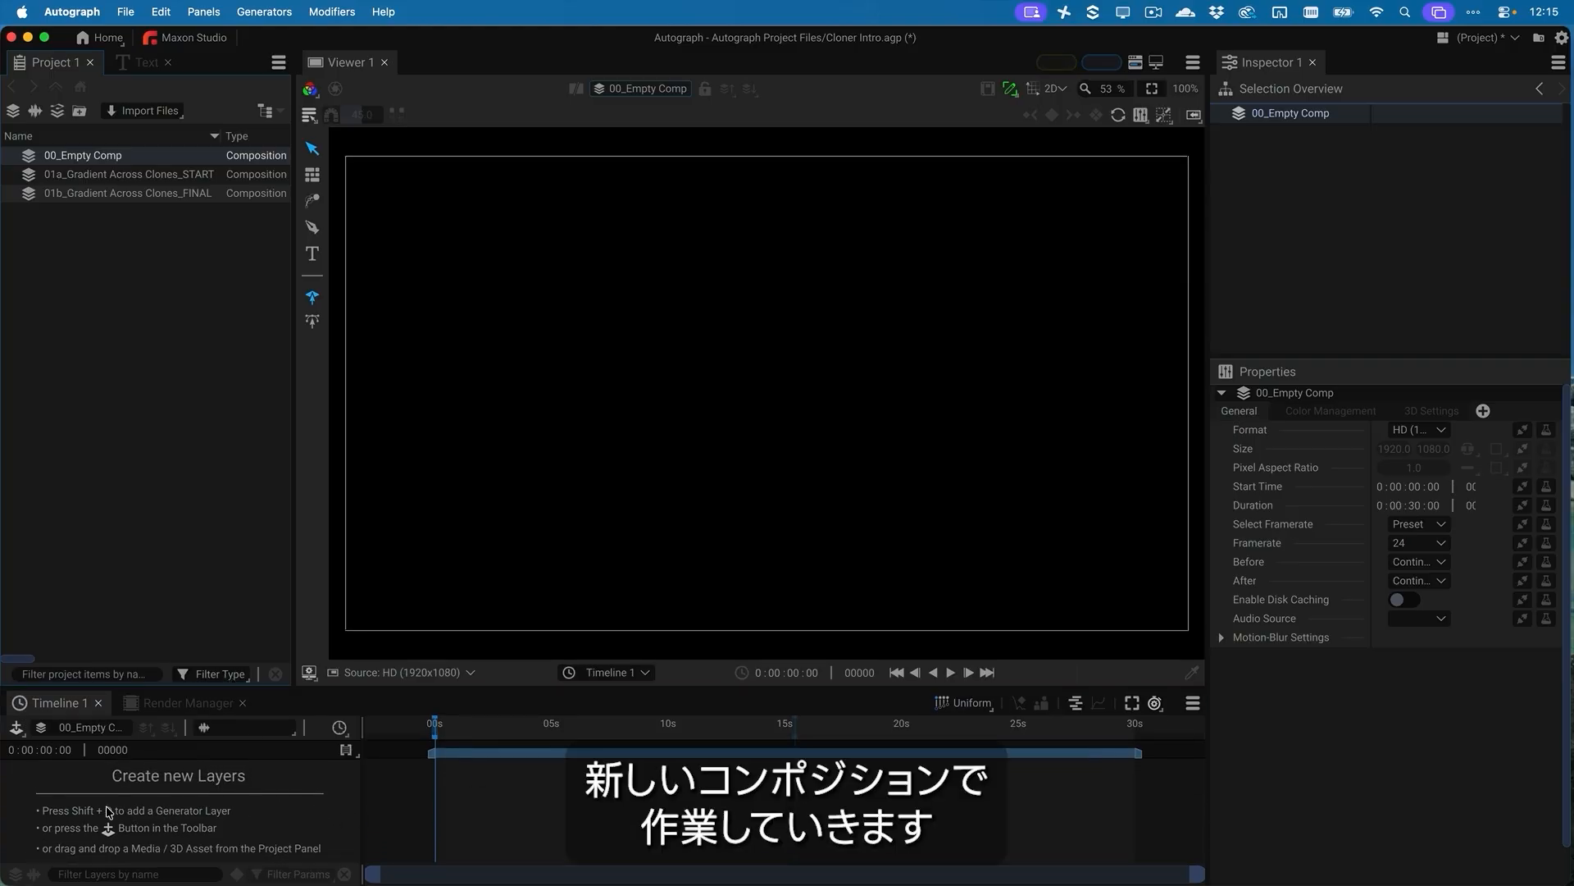
pyautogui.click(189, 799)
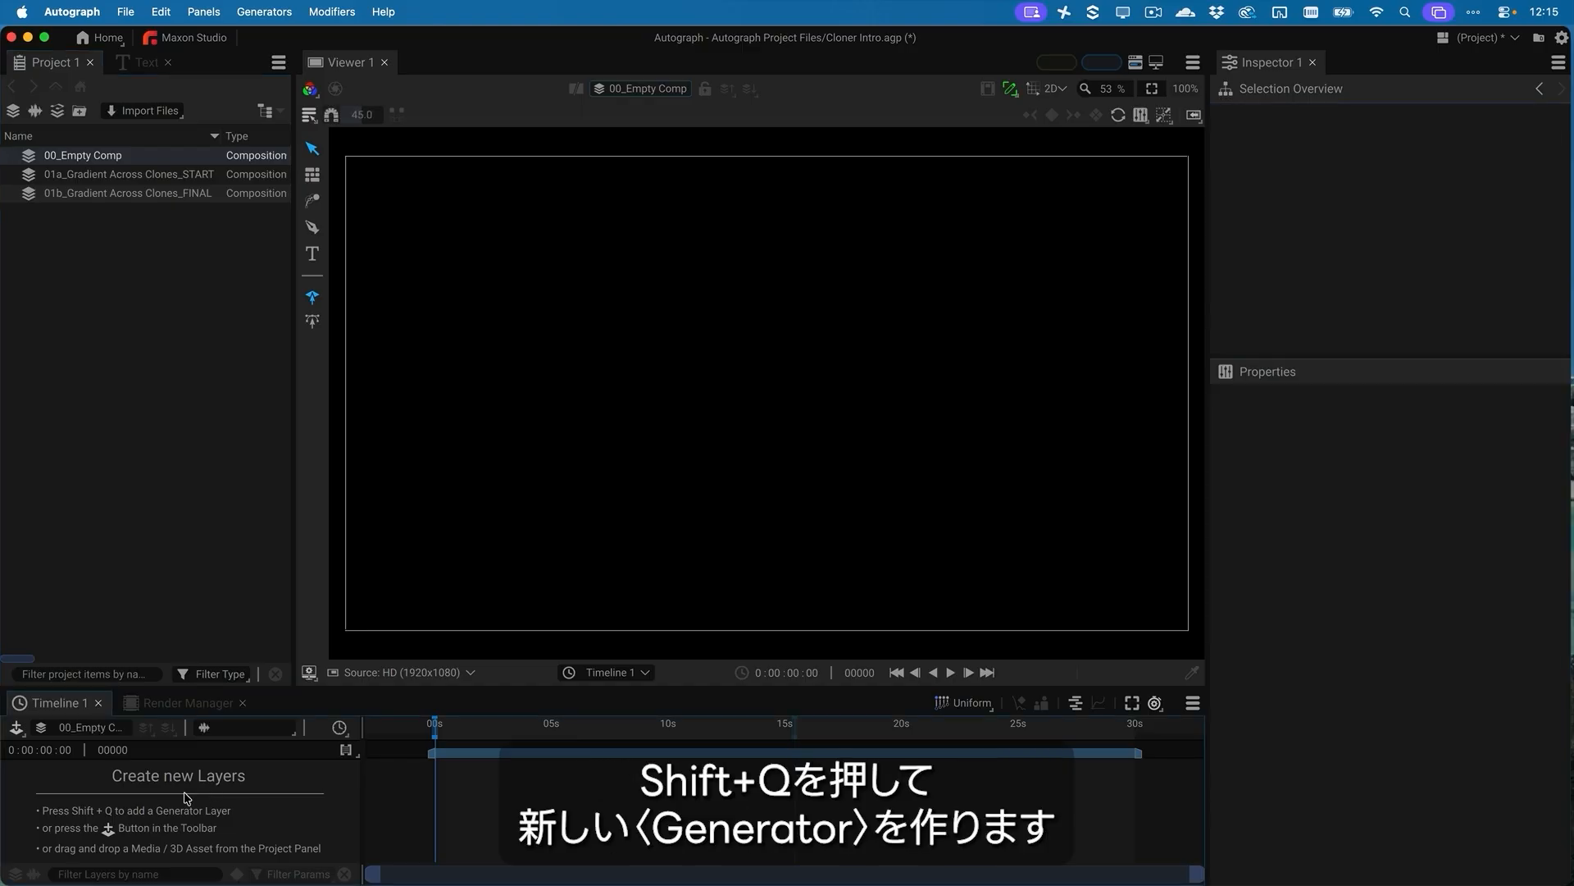
# Add a Cloner generator layer to the empty composition
pyautogui.hotkey('shift', 'q')
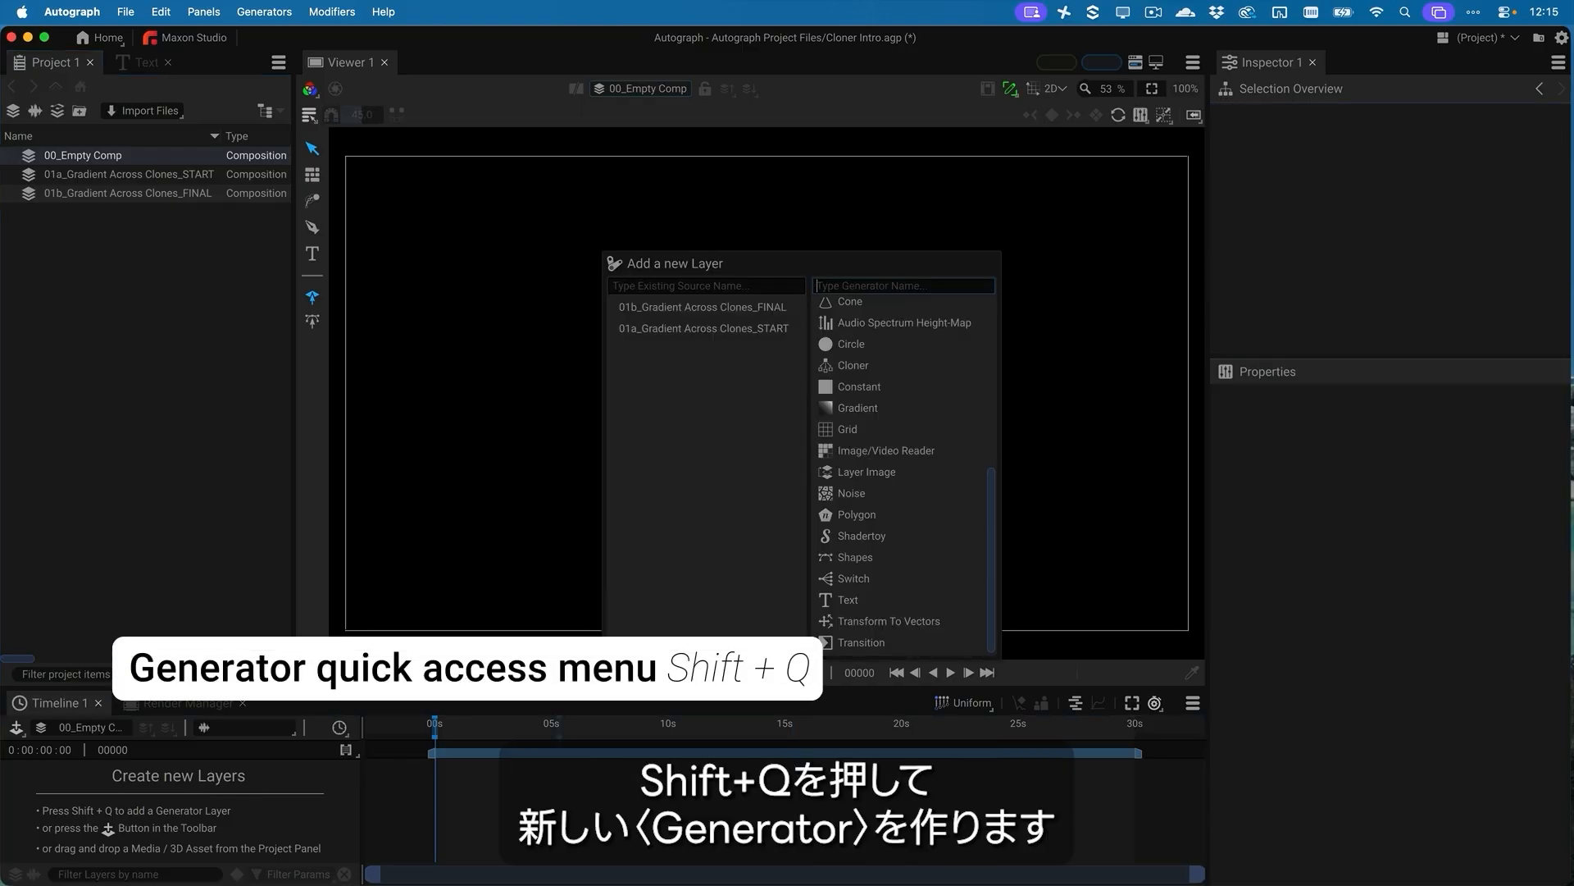
pyautogui.press('Escape')
pyautogui.click(16, 727)
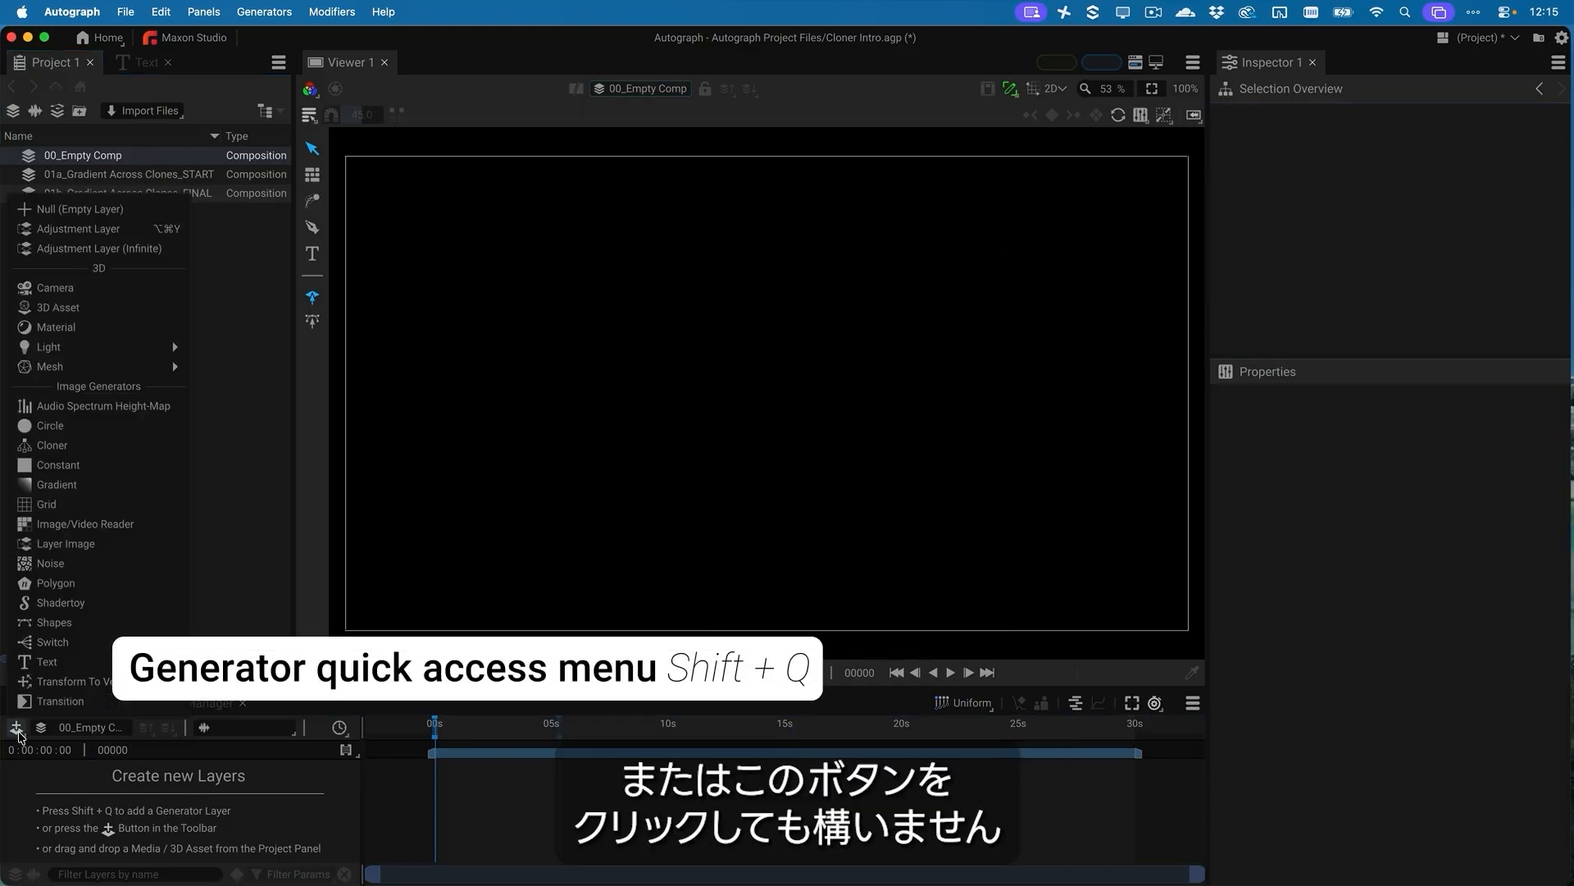
pyautogui.click(52, 445)
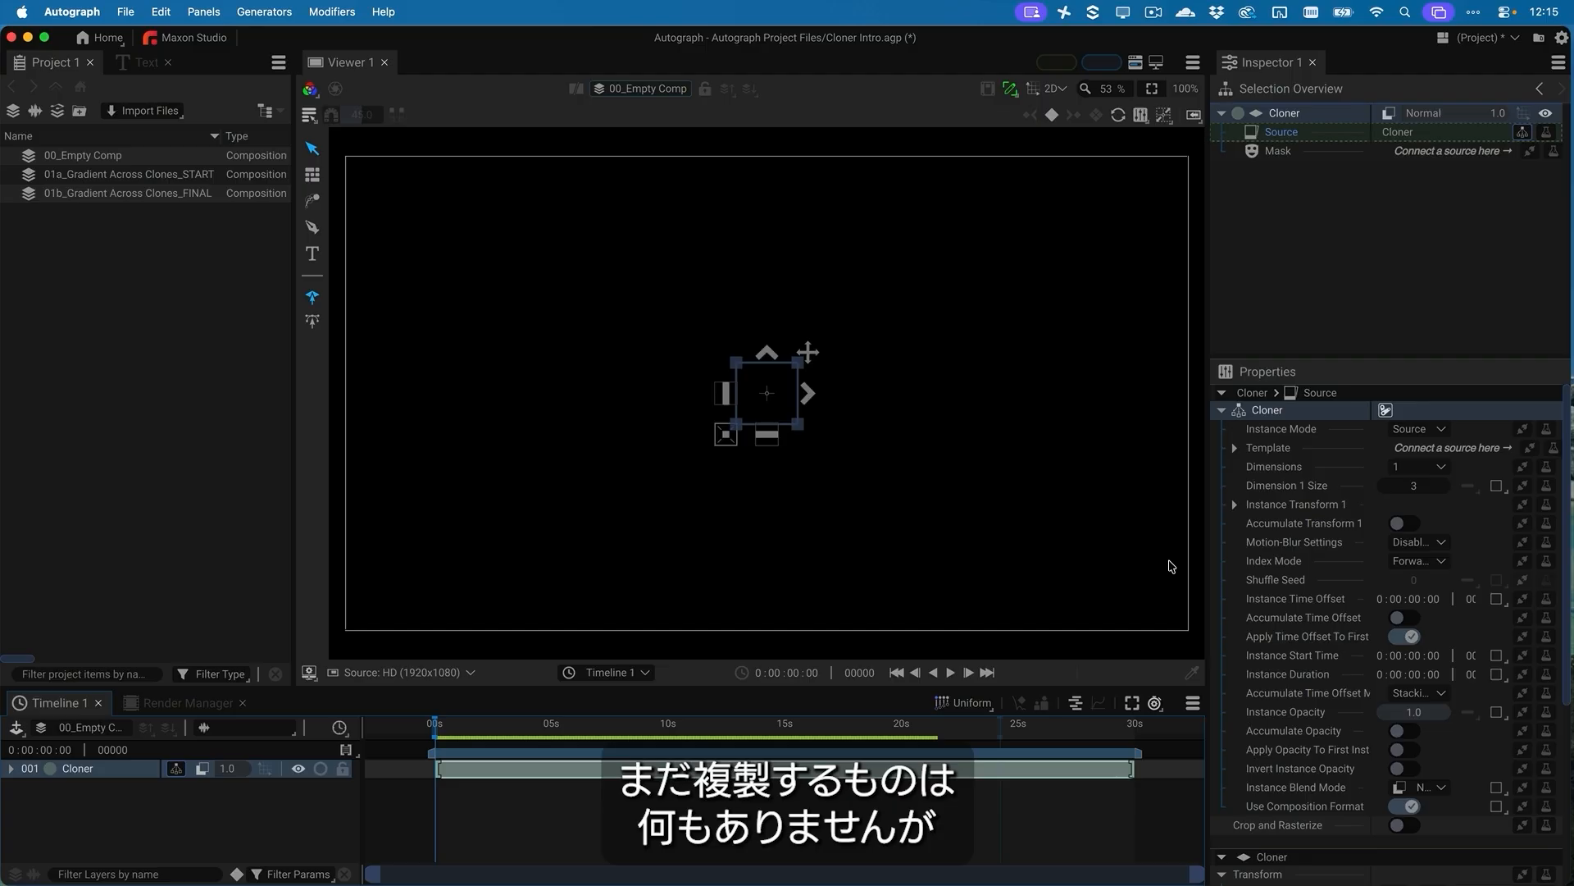
# Widen the Inspector and connect a Polygon generator as the Cloner's Template
pyautogui.moveTo(1208, 534); pyautogui.dragTo(1152, 534)
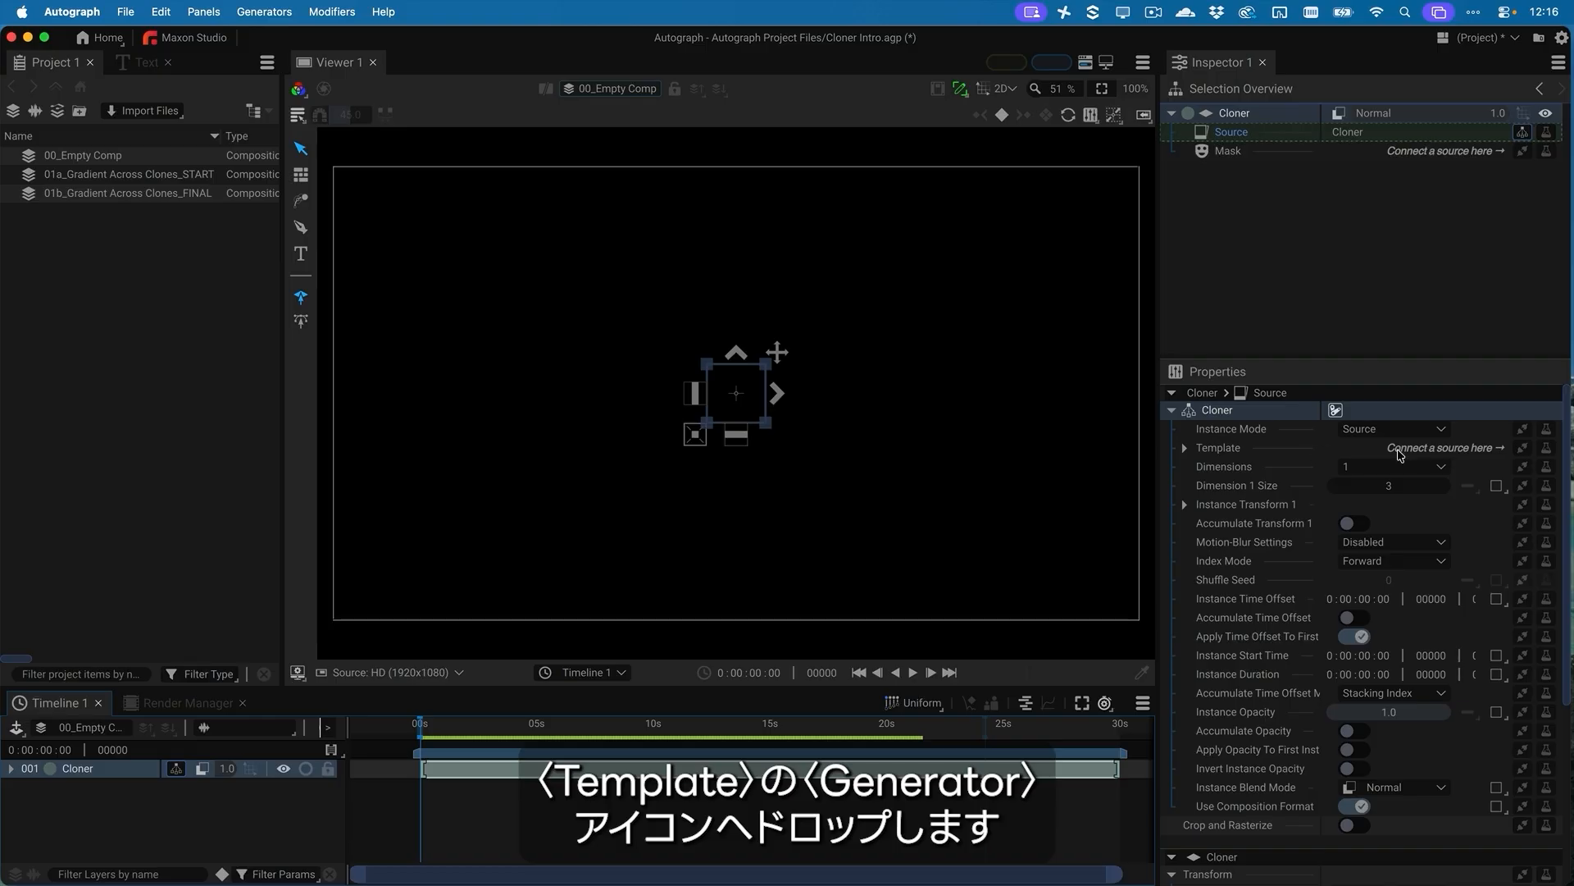
pyautogui.click(1523, 448)
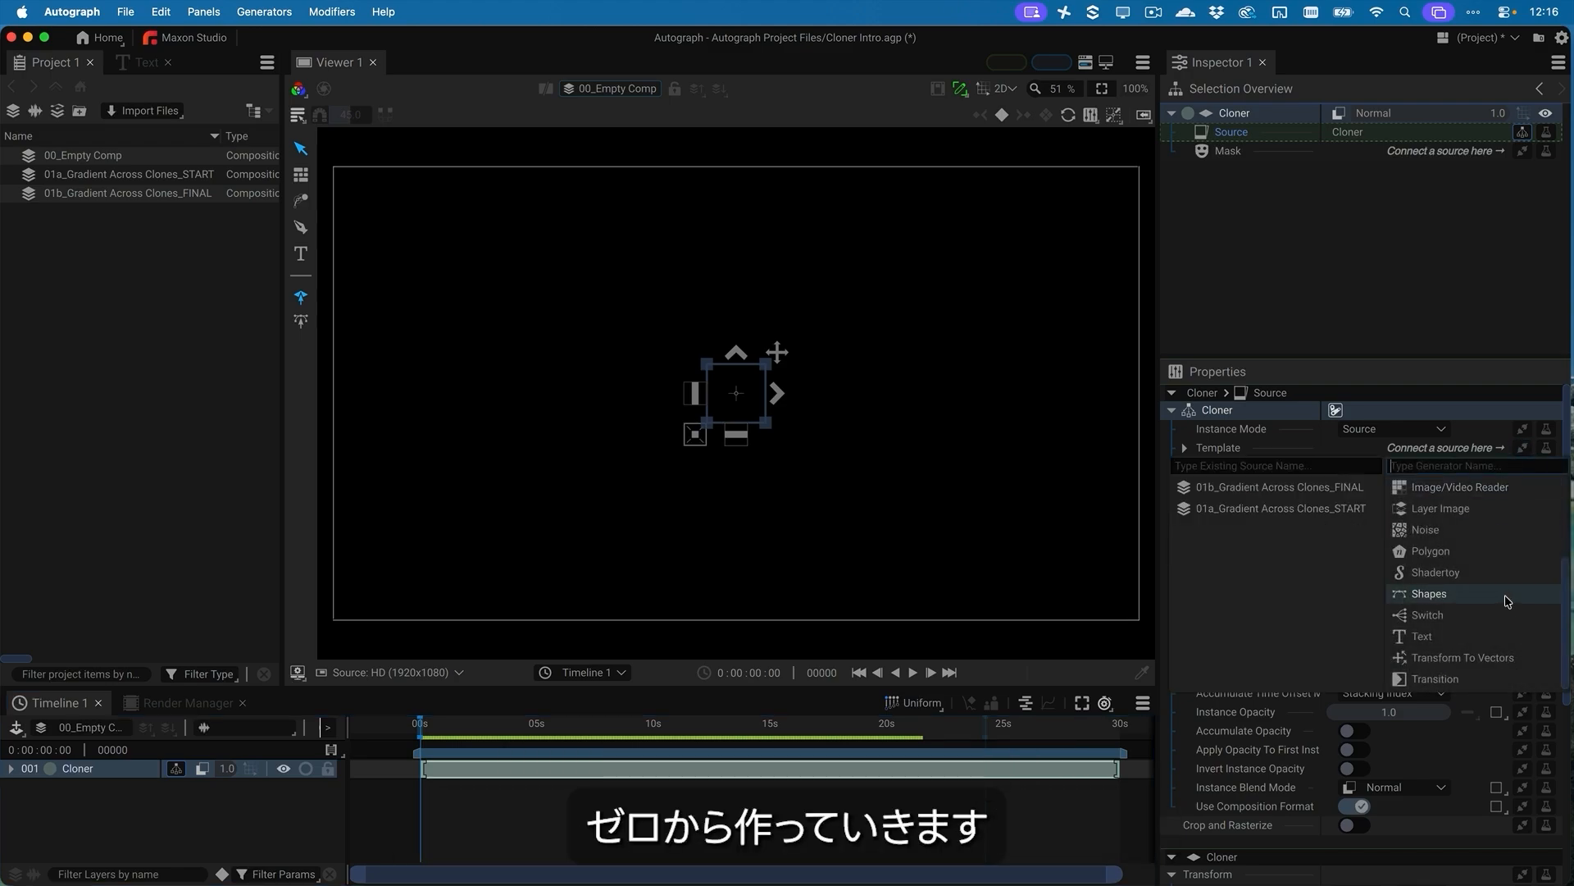
pyautogui.click(1460, 553)
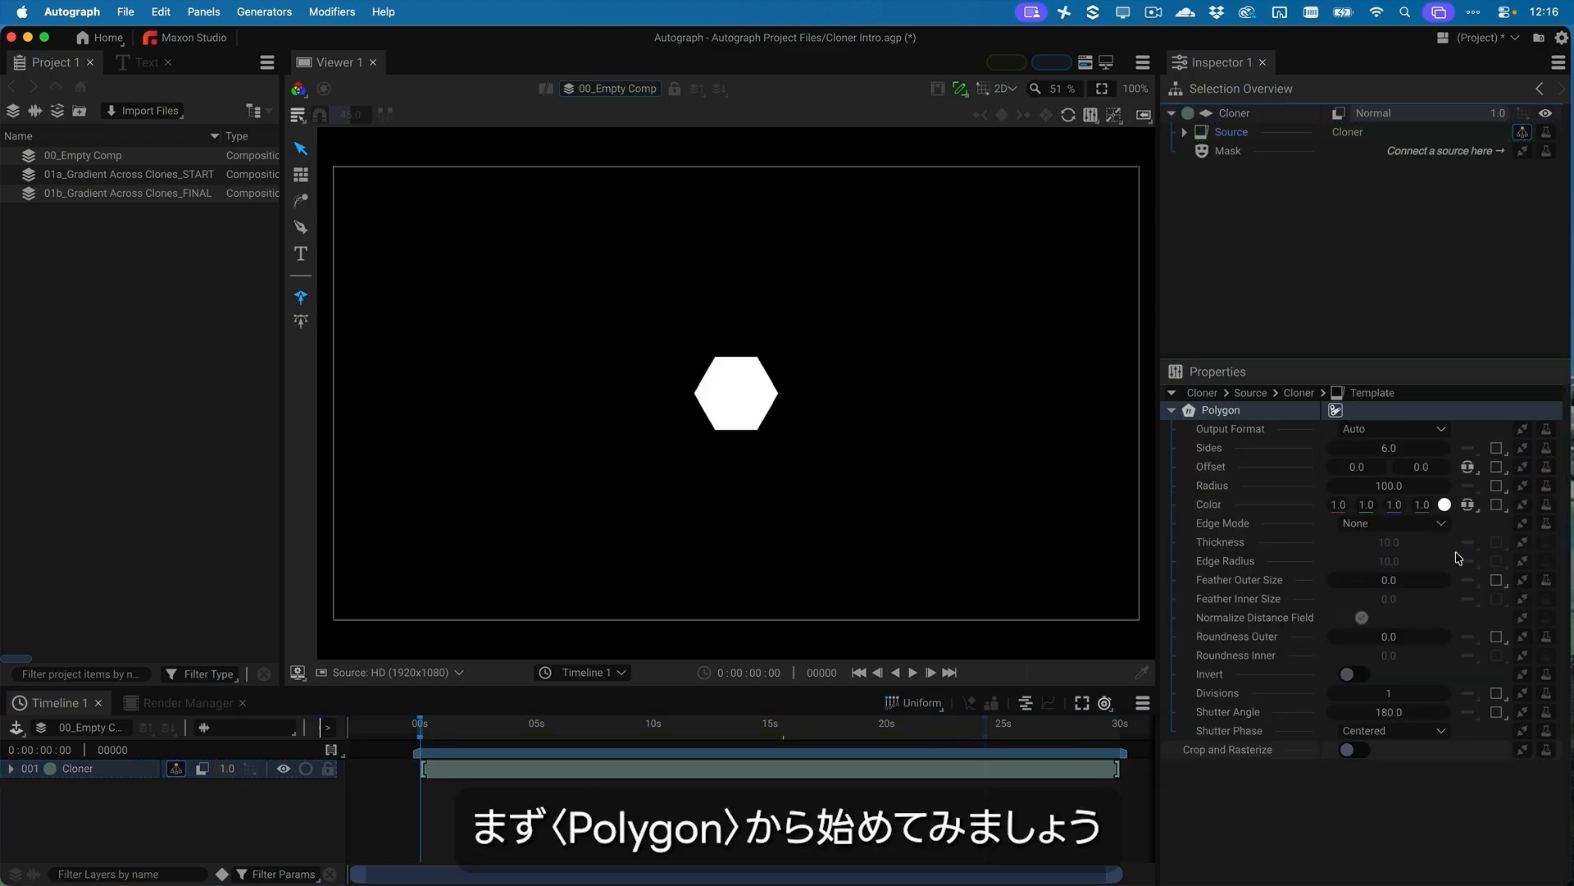
# Change the template polygon's color to red, RGB 0.91, 0.16, 0.16
pyautogui.click(1444, 504)
pyautogui.moveTo(1331, 187); pyautogui.dragTo(1320, 112)
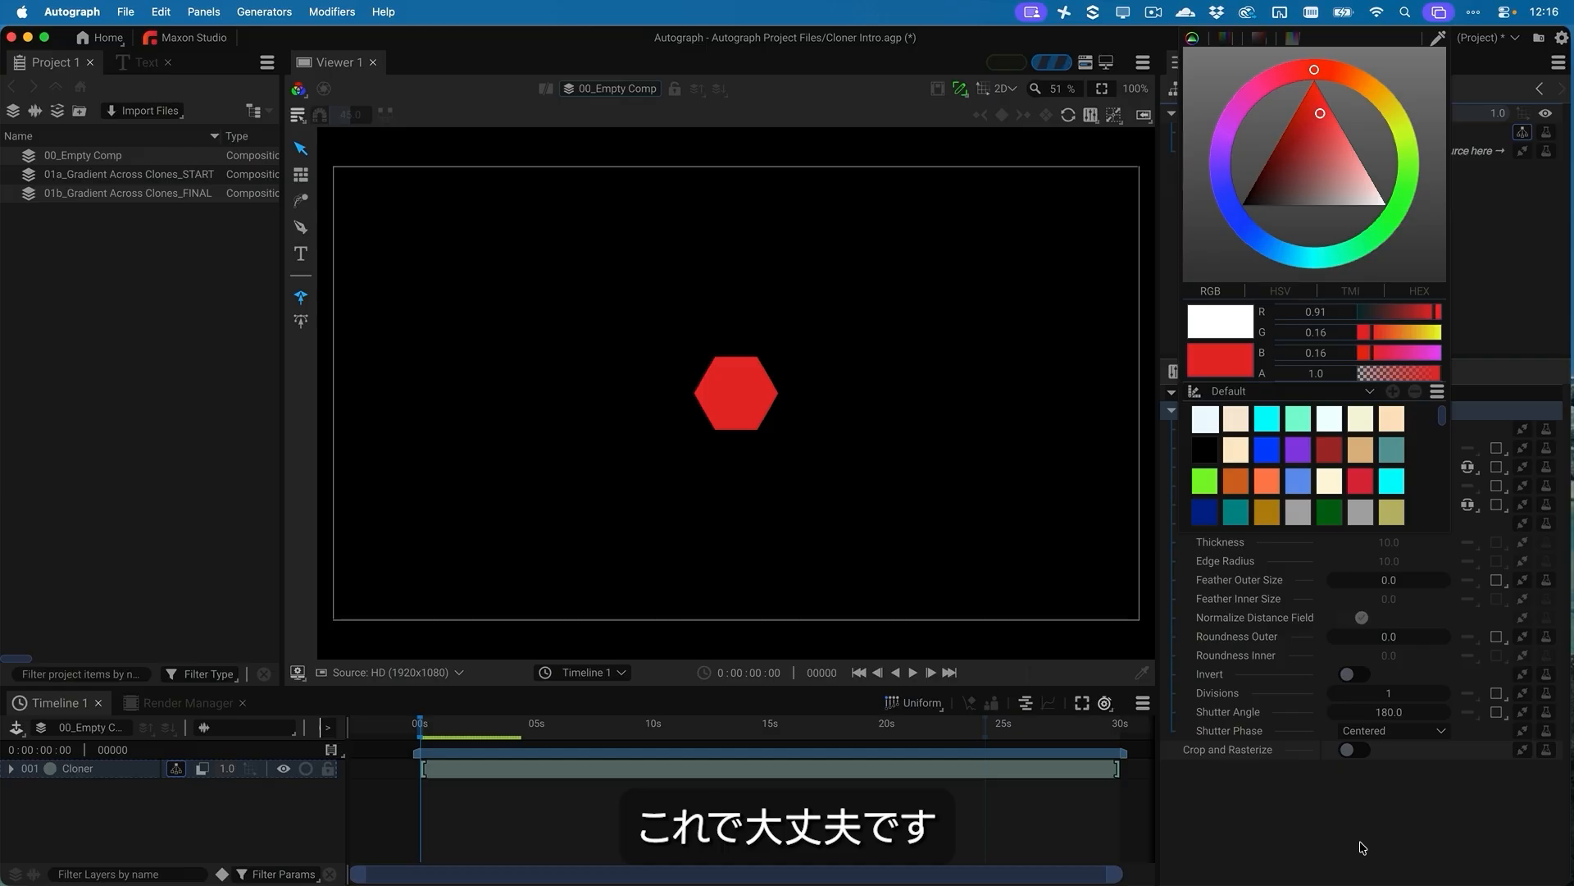
pyautogui.click(1345, 808)
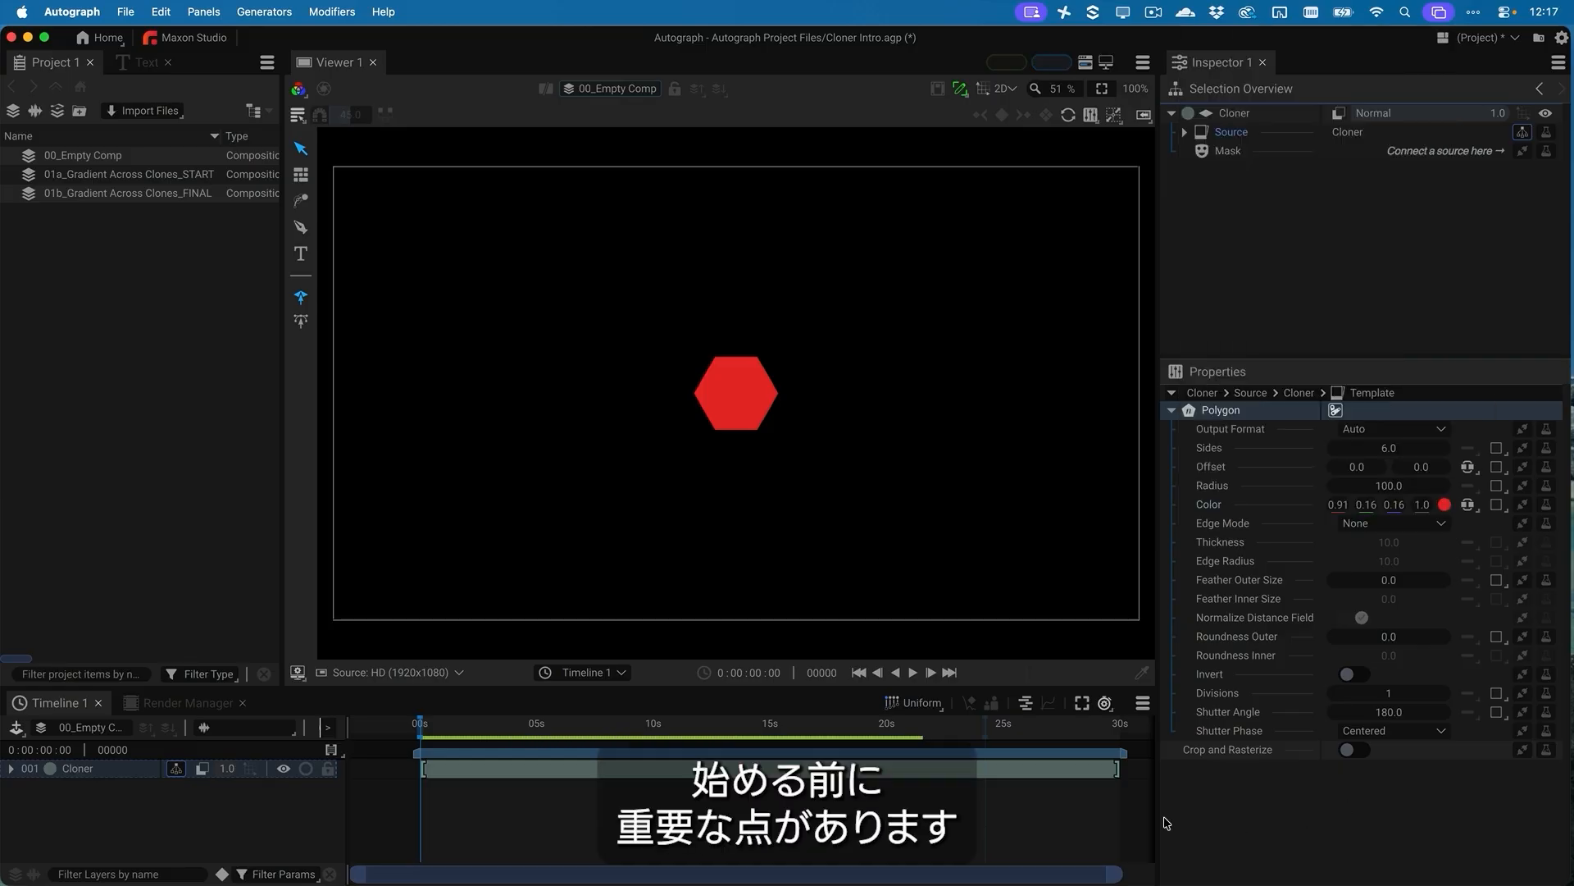
# Draw a closed three-point curved shape over the polygon with the Pen tool as a new shape layer
pyautogui.click(301, 228)
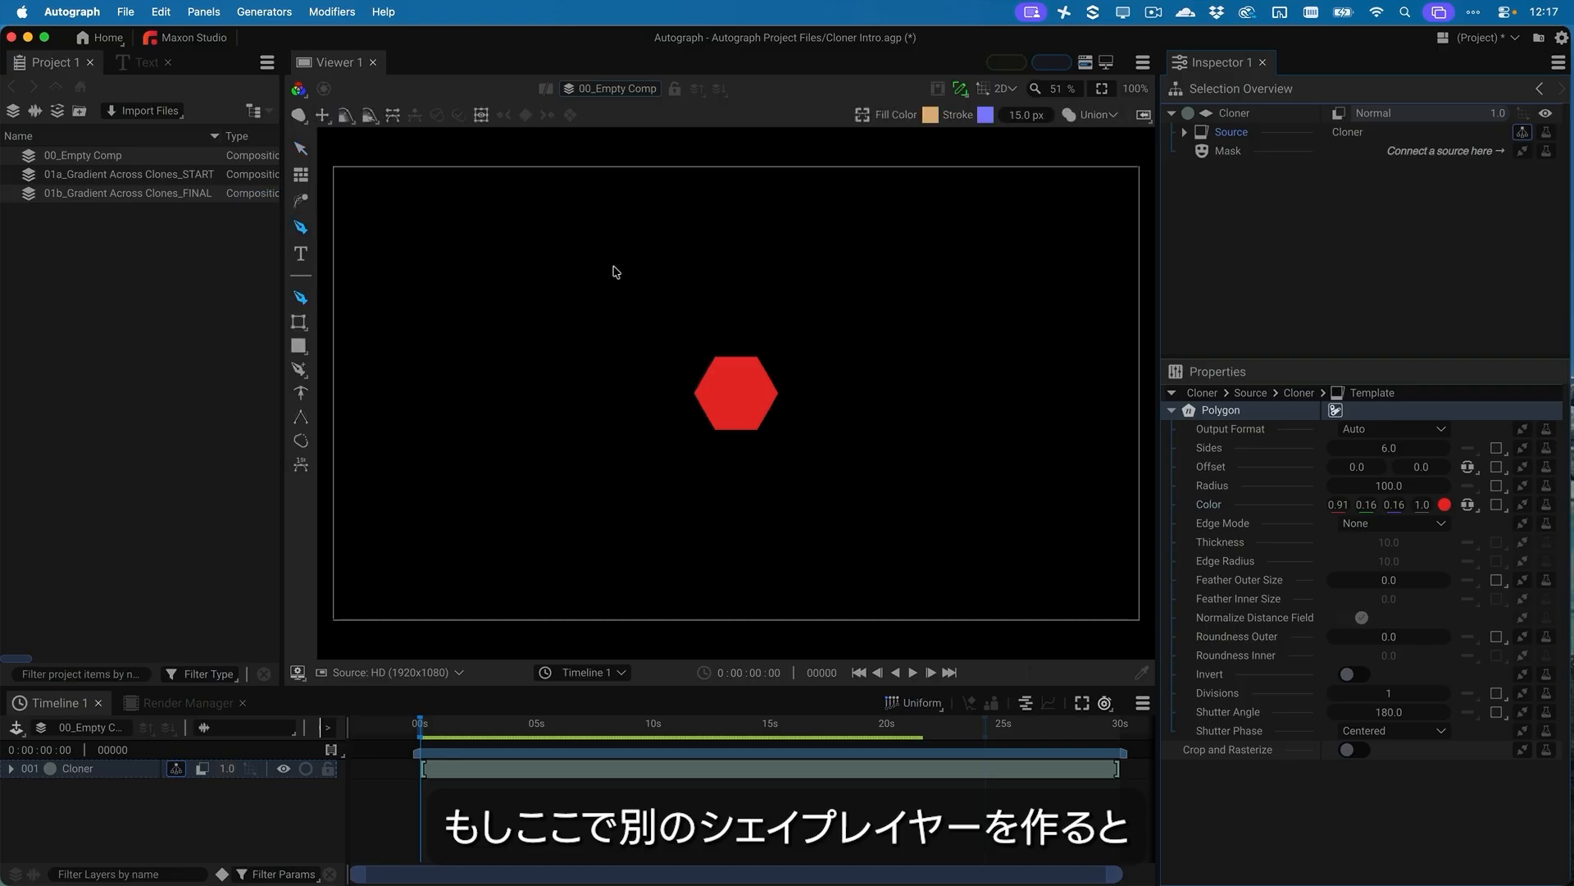
pyautogui.click(580, 246)
pyautogui.moveTo(634, 486)
pyautogui.mouseDown()
pyautogui.moveTo(755, 495)
pyautogui.moveTo(838, 417)
pyautogui.mouseUp()
pyautogui.moveTo(773, 309); pyautogui.dragTo(788, 311)
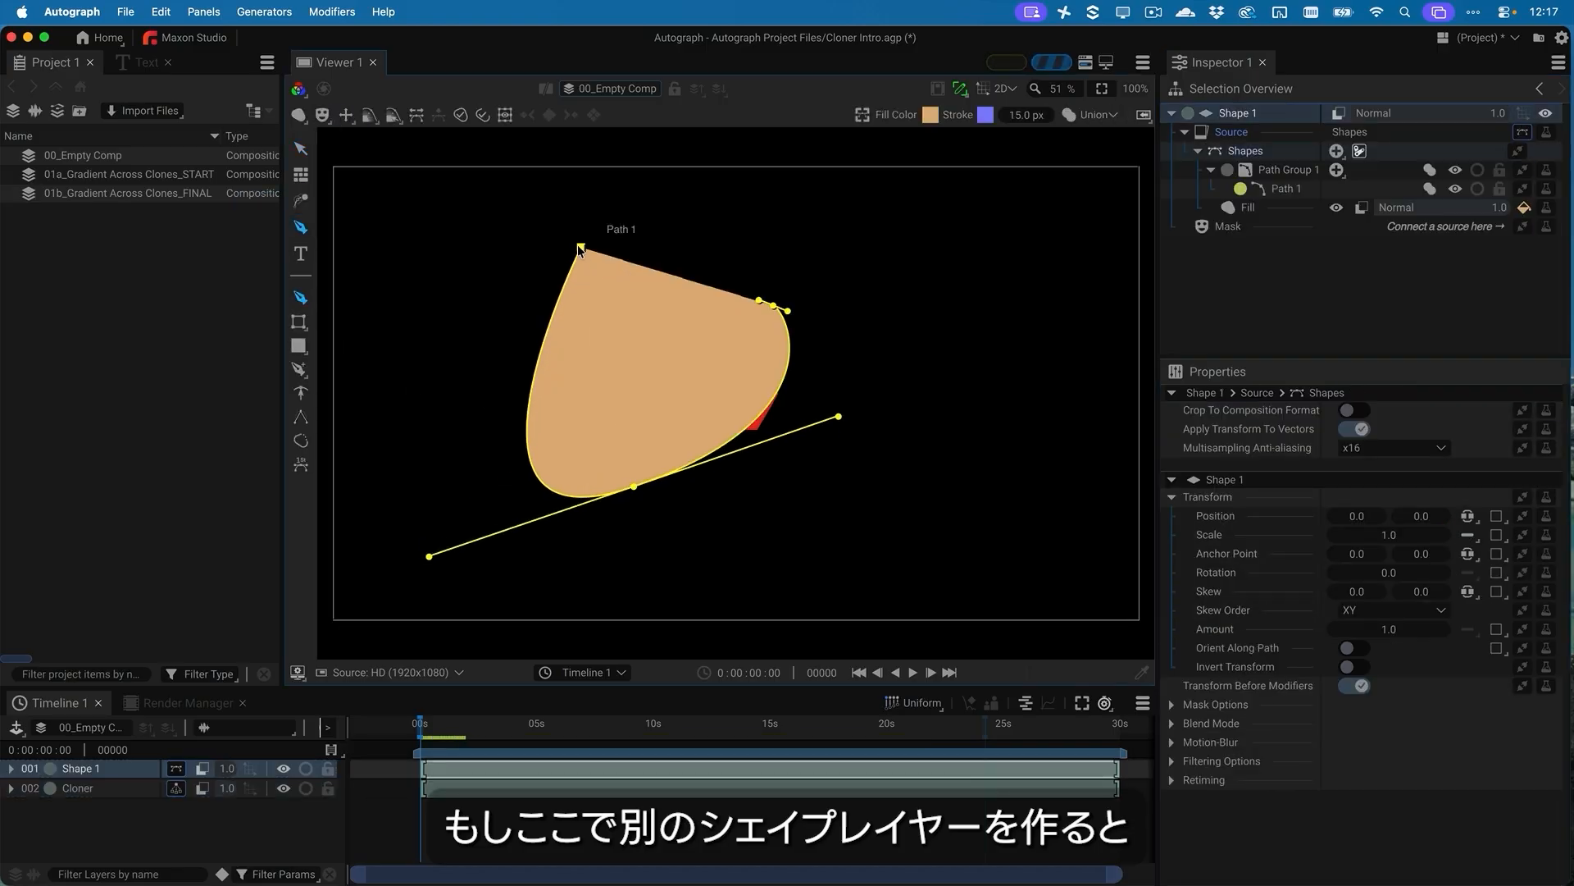
pyautogui.moveTo(579, 246); pyautogui.dragTo(561, 221)
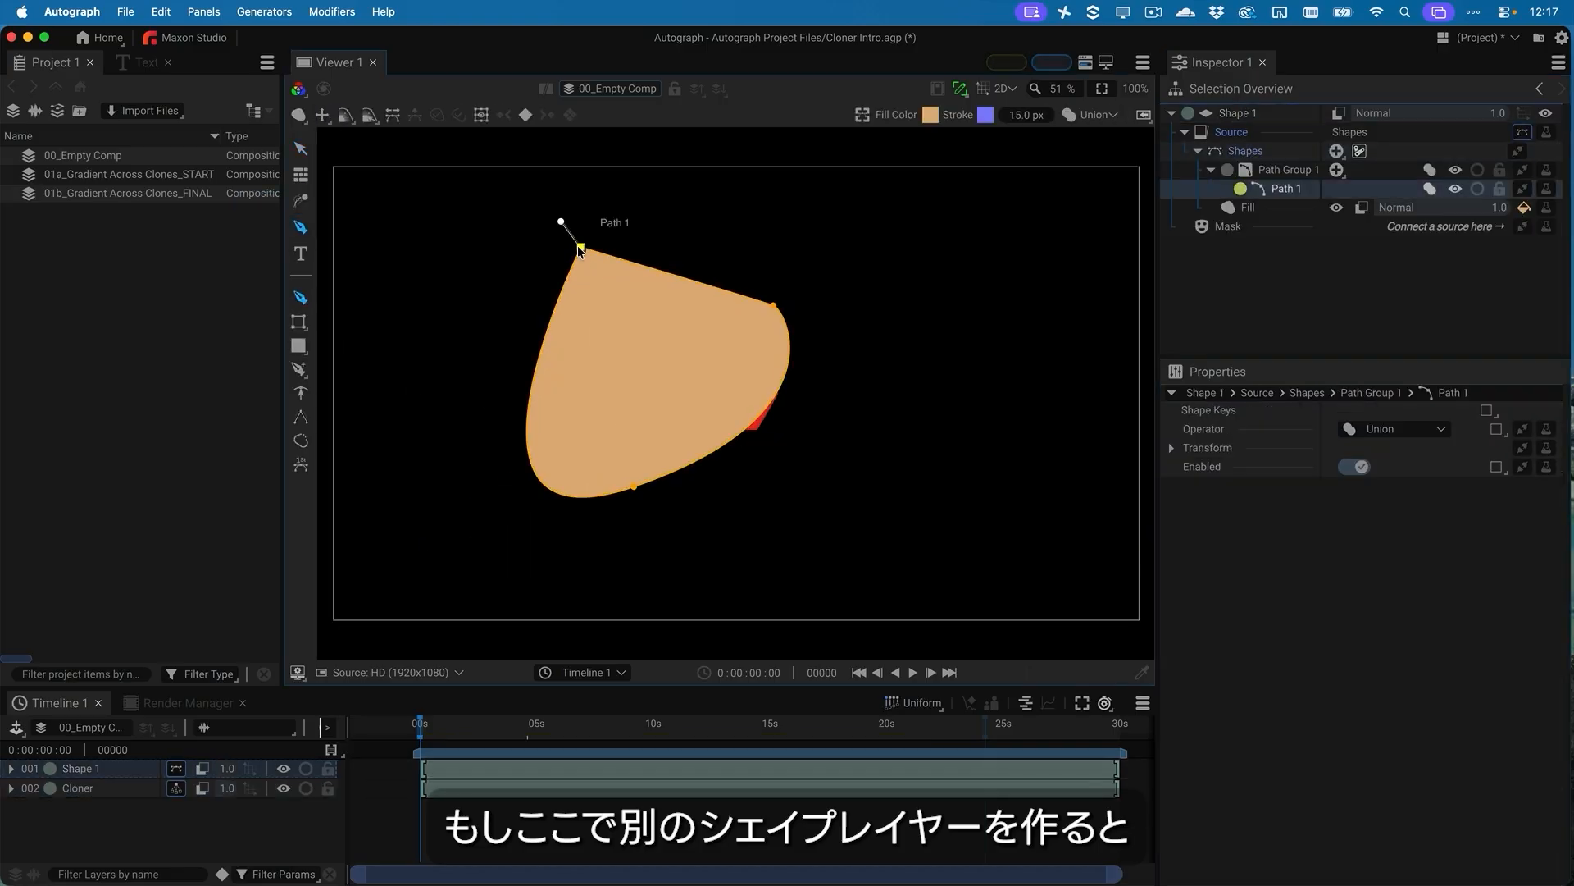
# Add a Path Cloner modifier to Path Group 1 of the new shape layer
pyautogui.click(1380, 169)
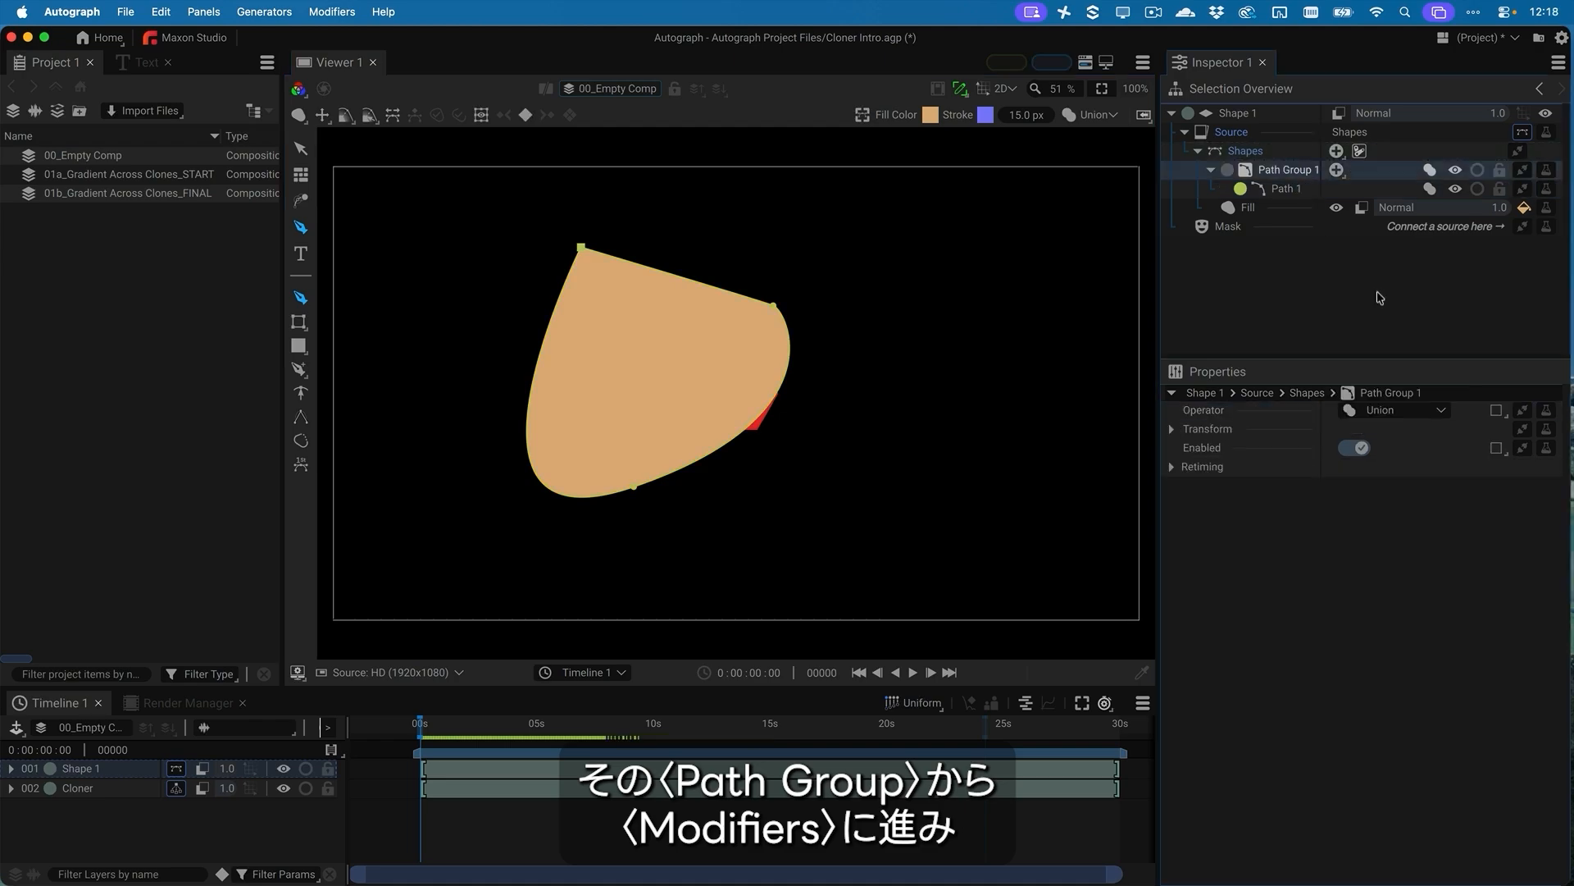
pyautogui.click(1547, 171)
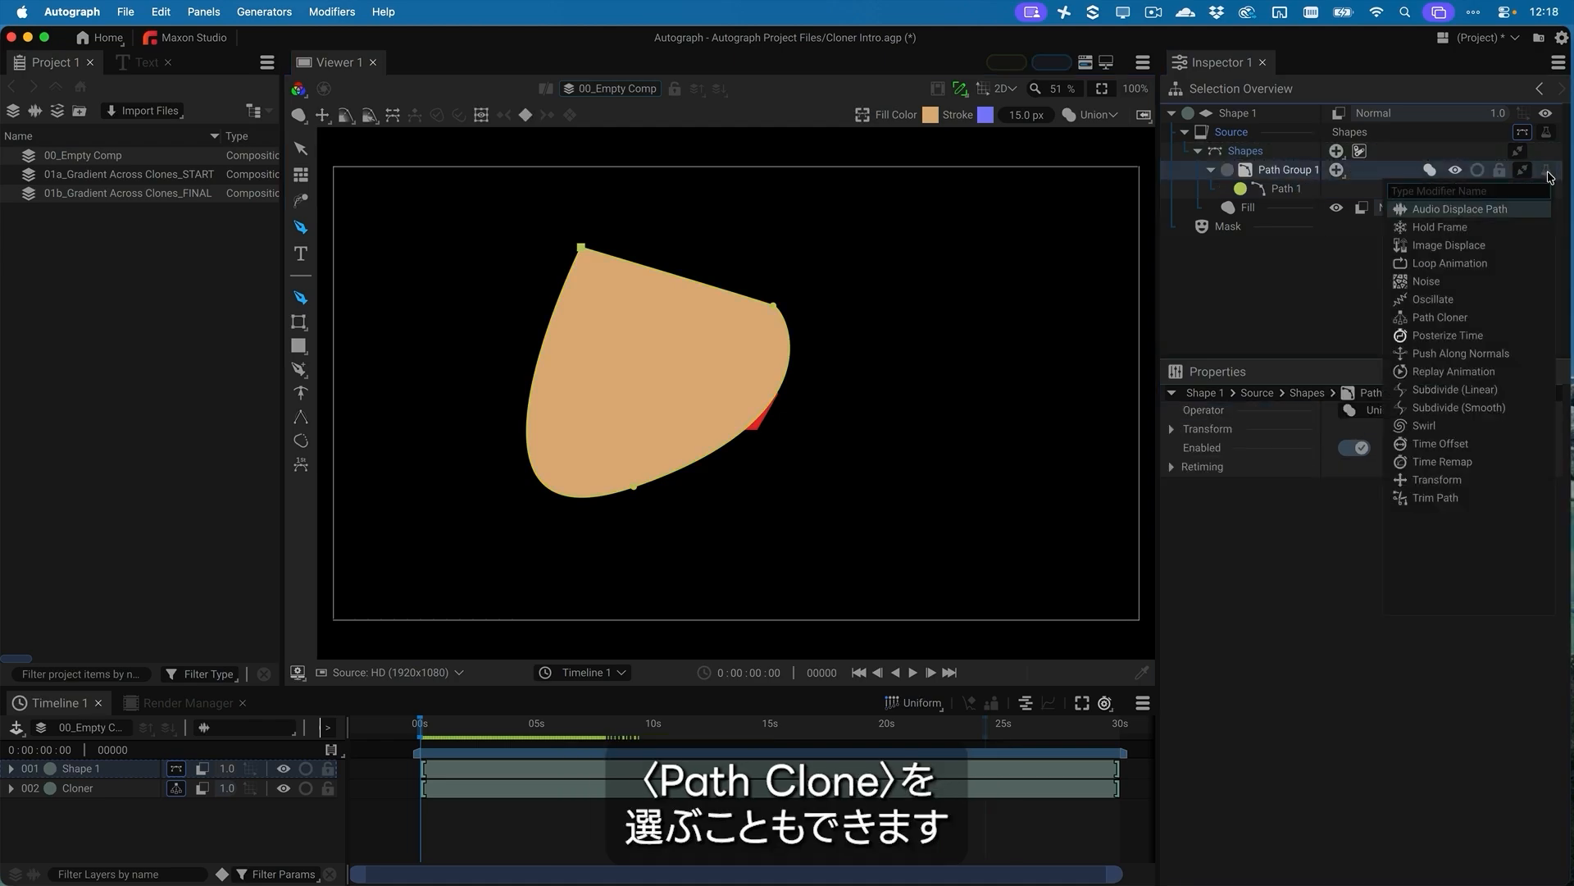
pyautogui.click(1455, 319)
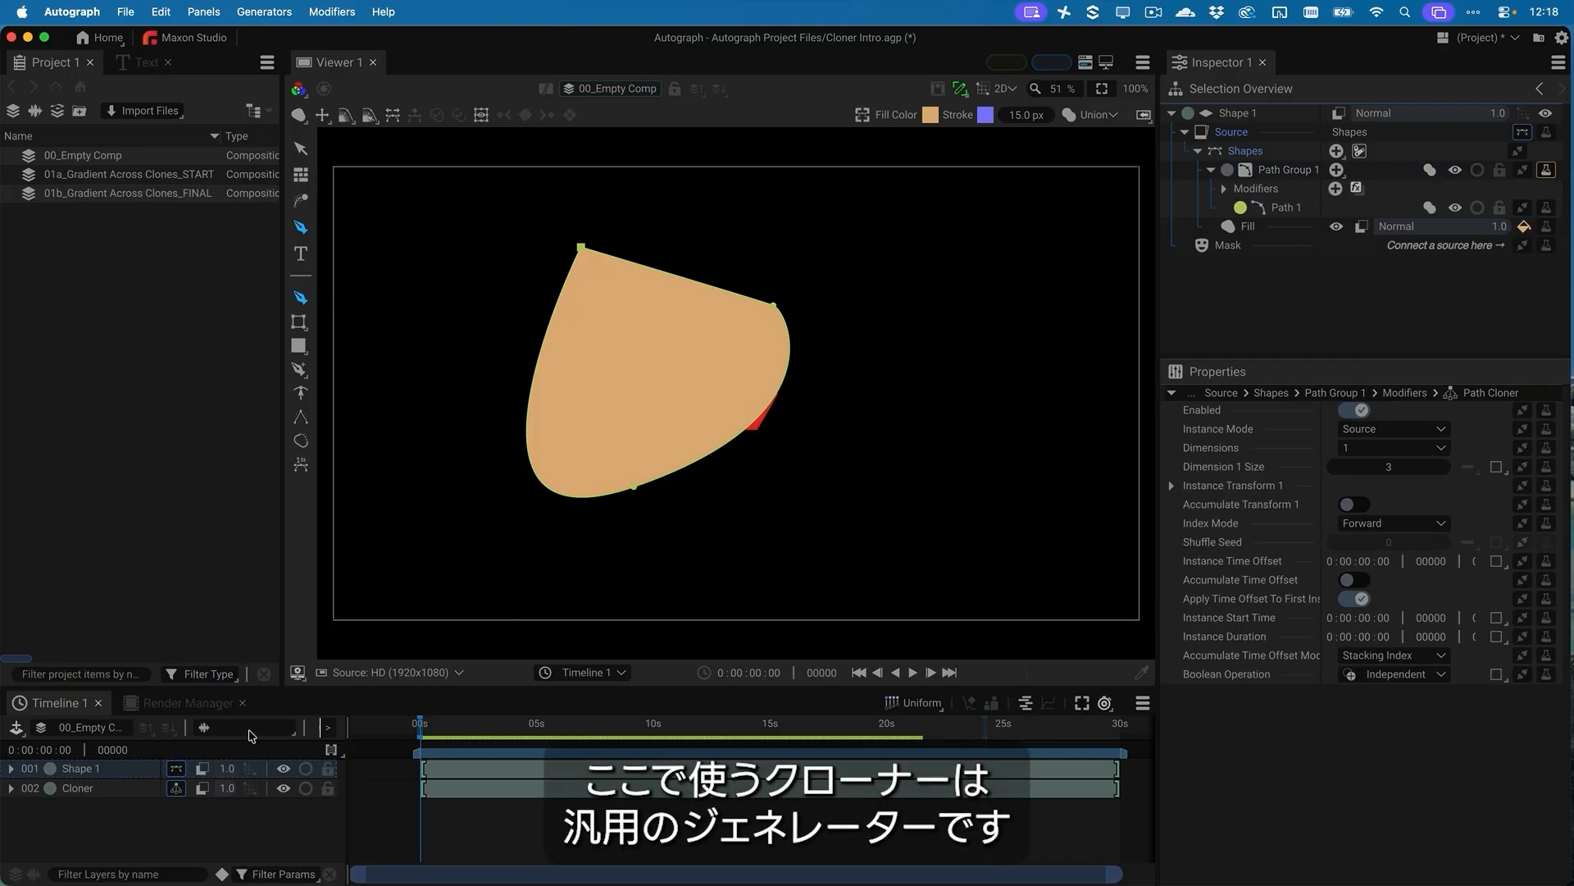
# Compare the Cloner layer with the Shape 1 layer, and delete Shape 1
pyautogui.click(79, 791)
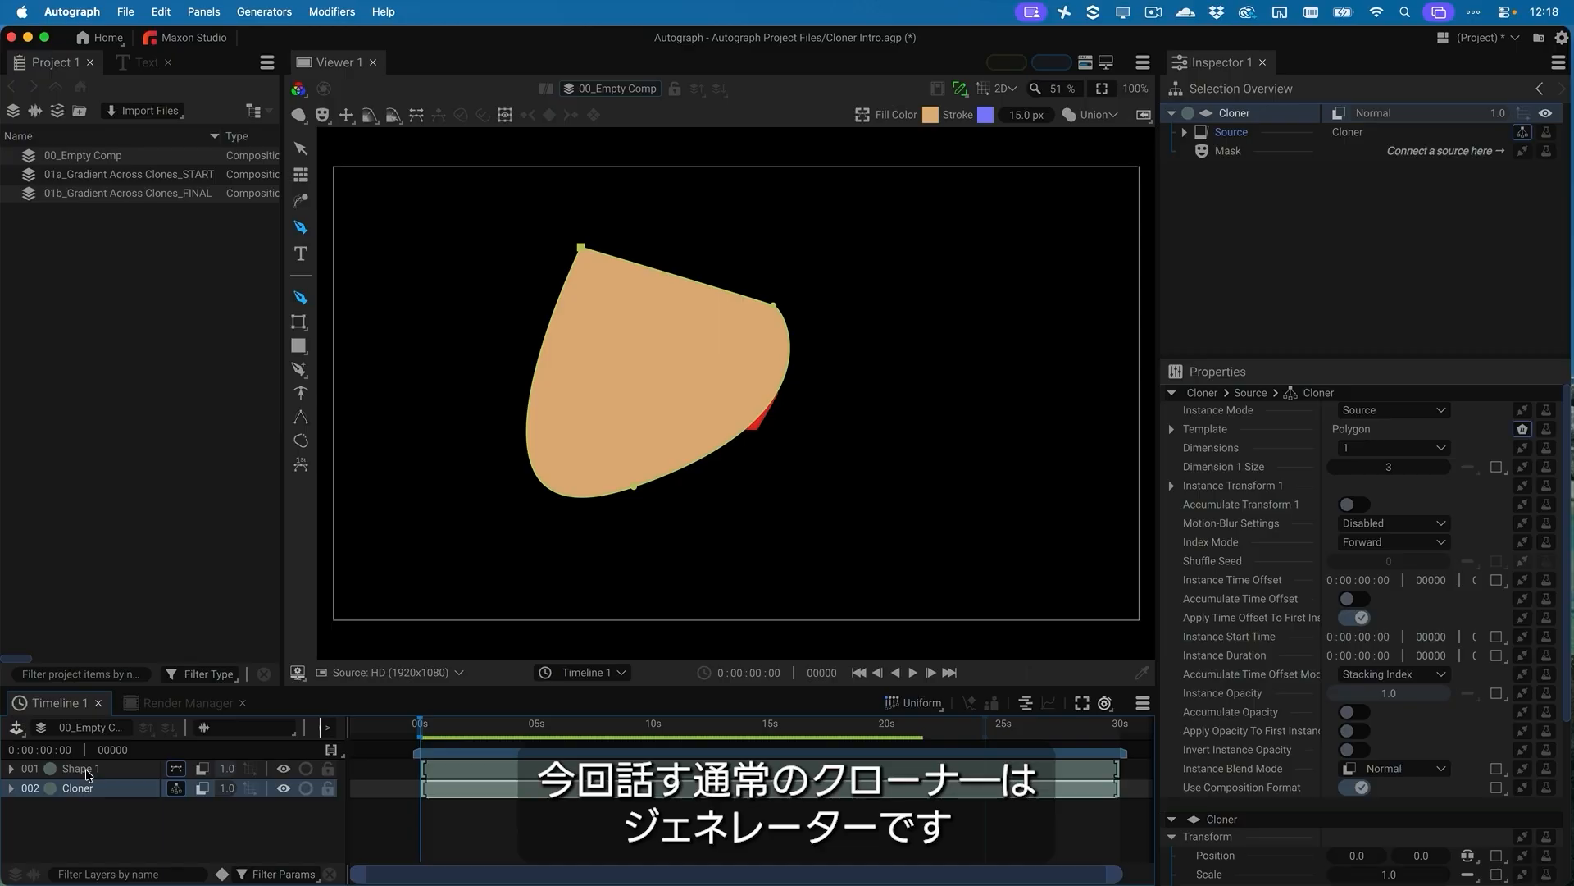
pyautogui.click(87, 771)
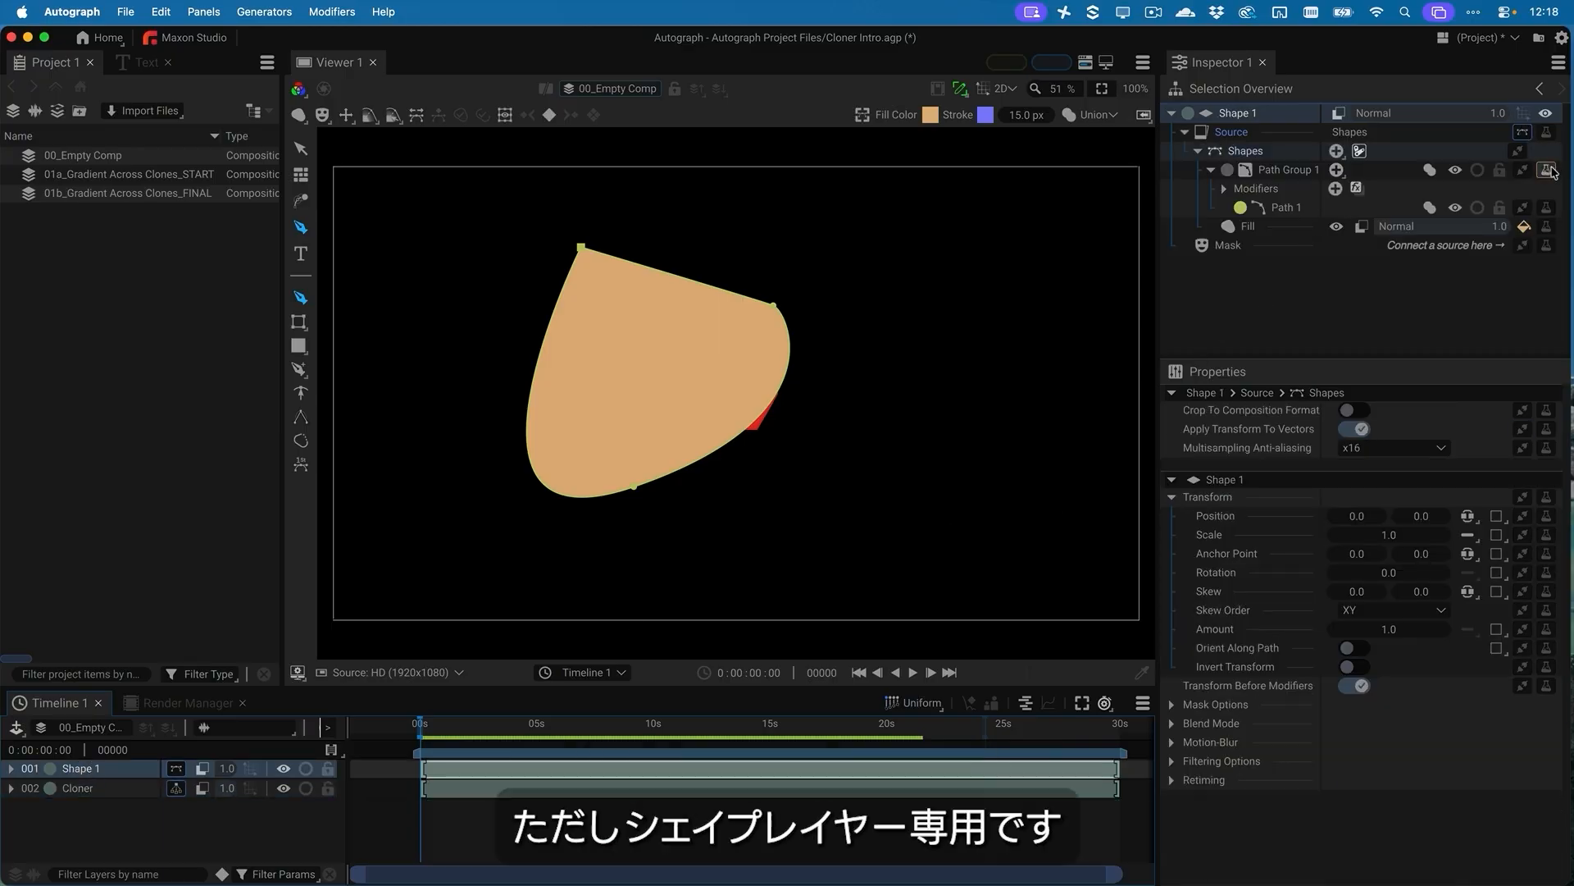
pyautogui.press('Delete')
# Set the Cloner layer's Dimension 1 Size to 6 and expand its Instance Transform 1 settings
pyautogui.click(95, 770)
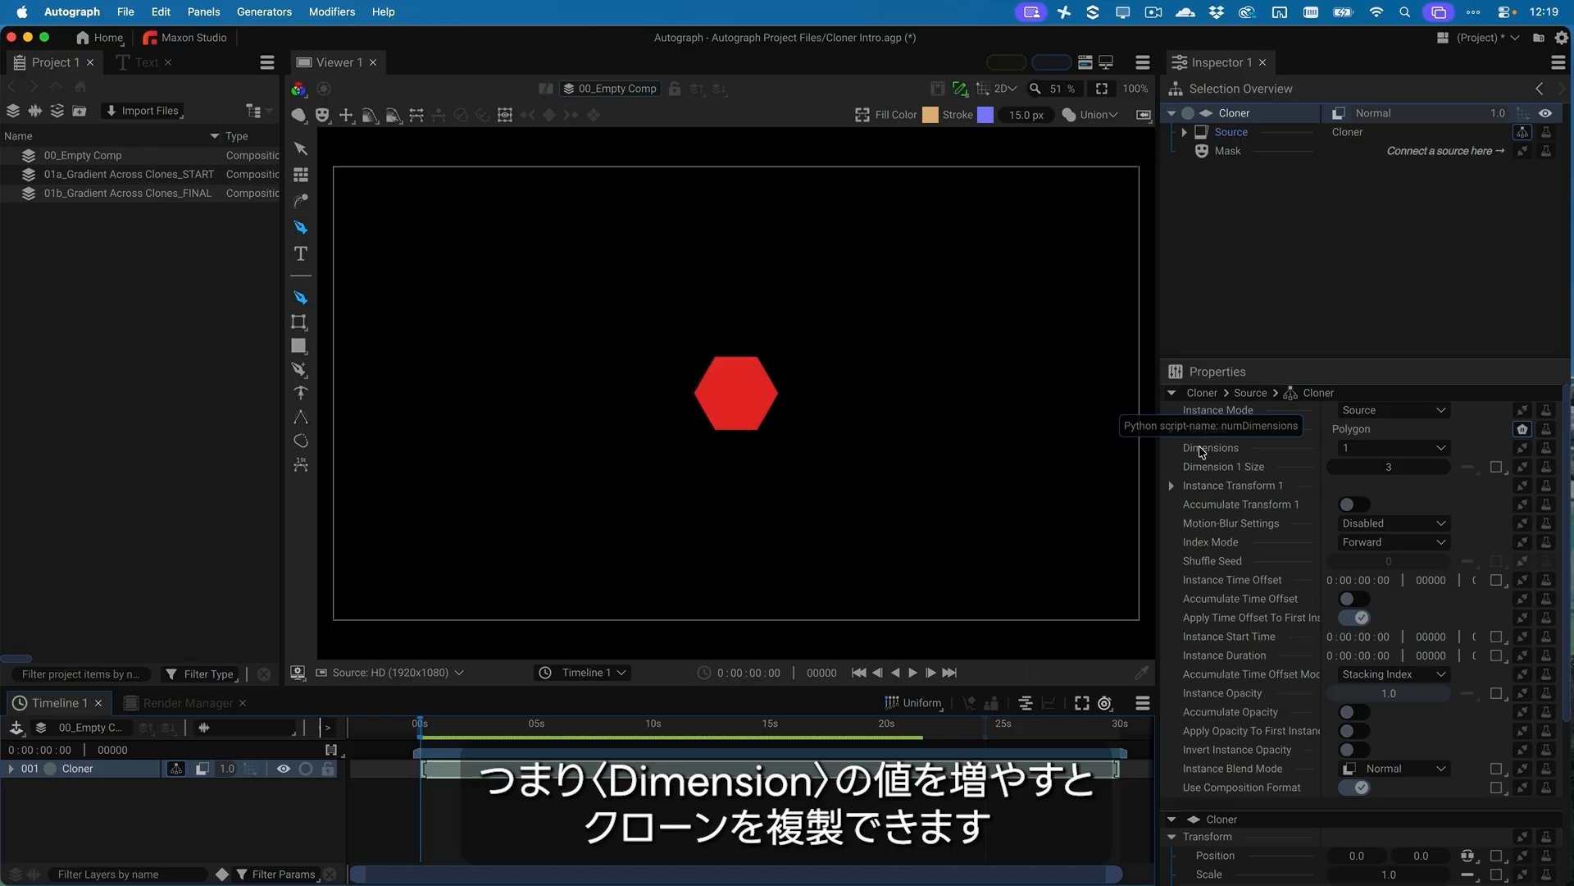
pyautogui.click(1389, 467)
pyautogui.write('6')
pyautogui.press('Return')
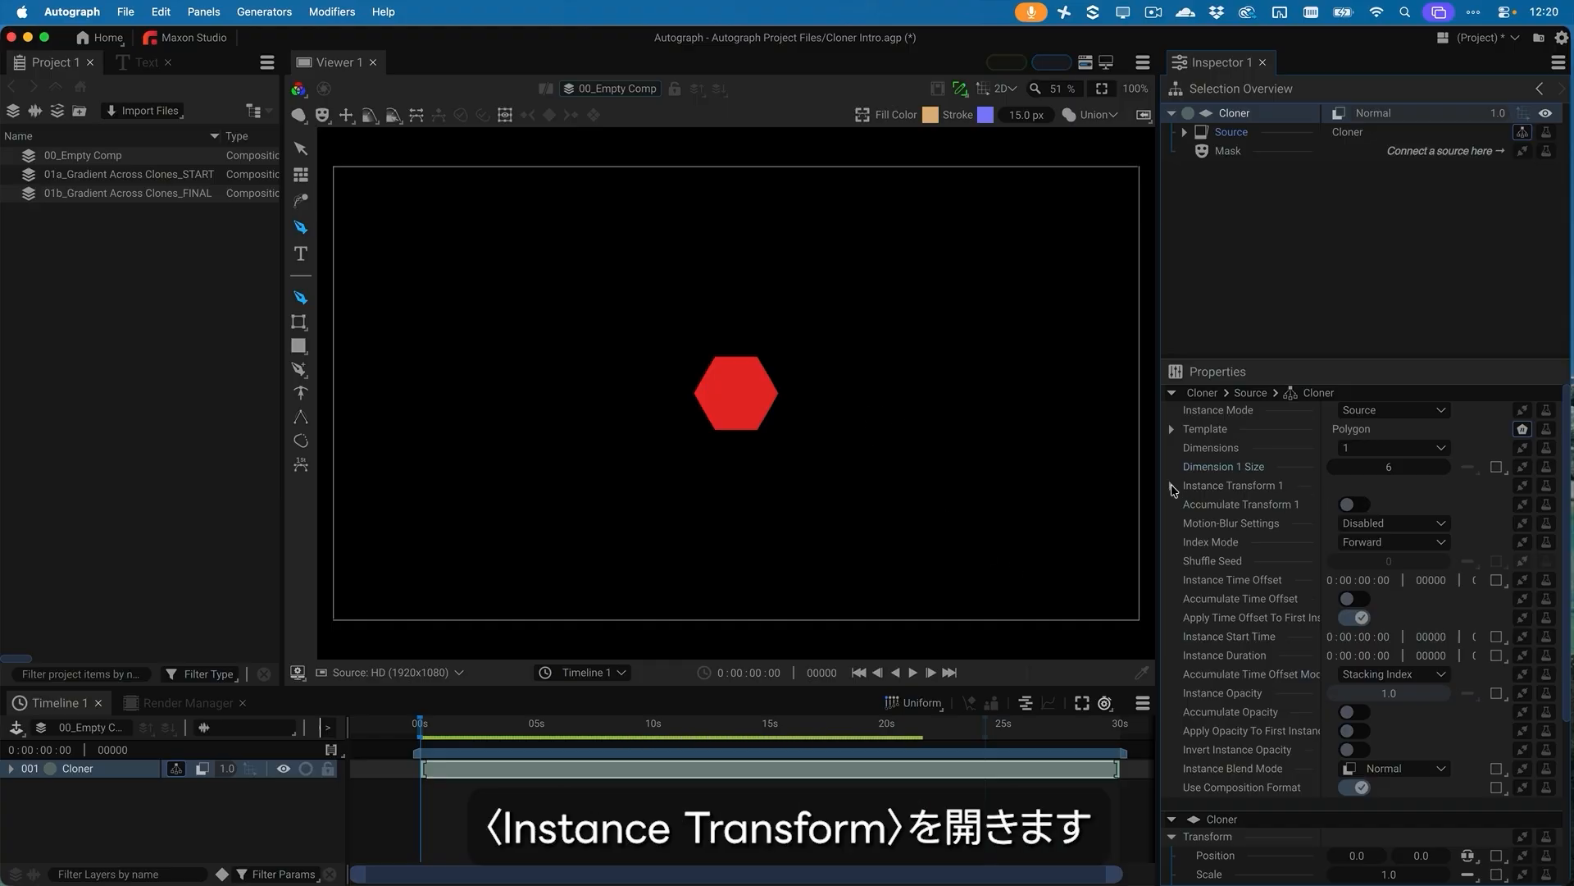
pyautogui.click(1172, 486)
# Try an Instance Transform 1 X position of about -95, and reset it to 0
pyautogui.moveTo(1357, 506); pyautogui.dragTo(1278, 505)
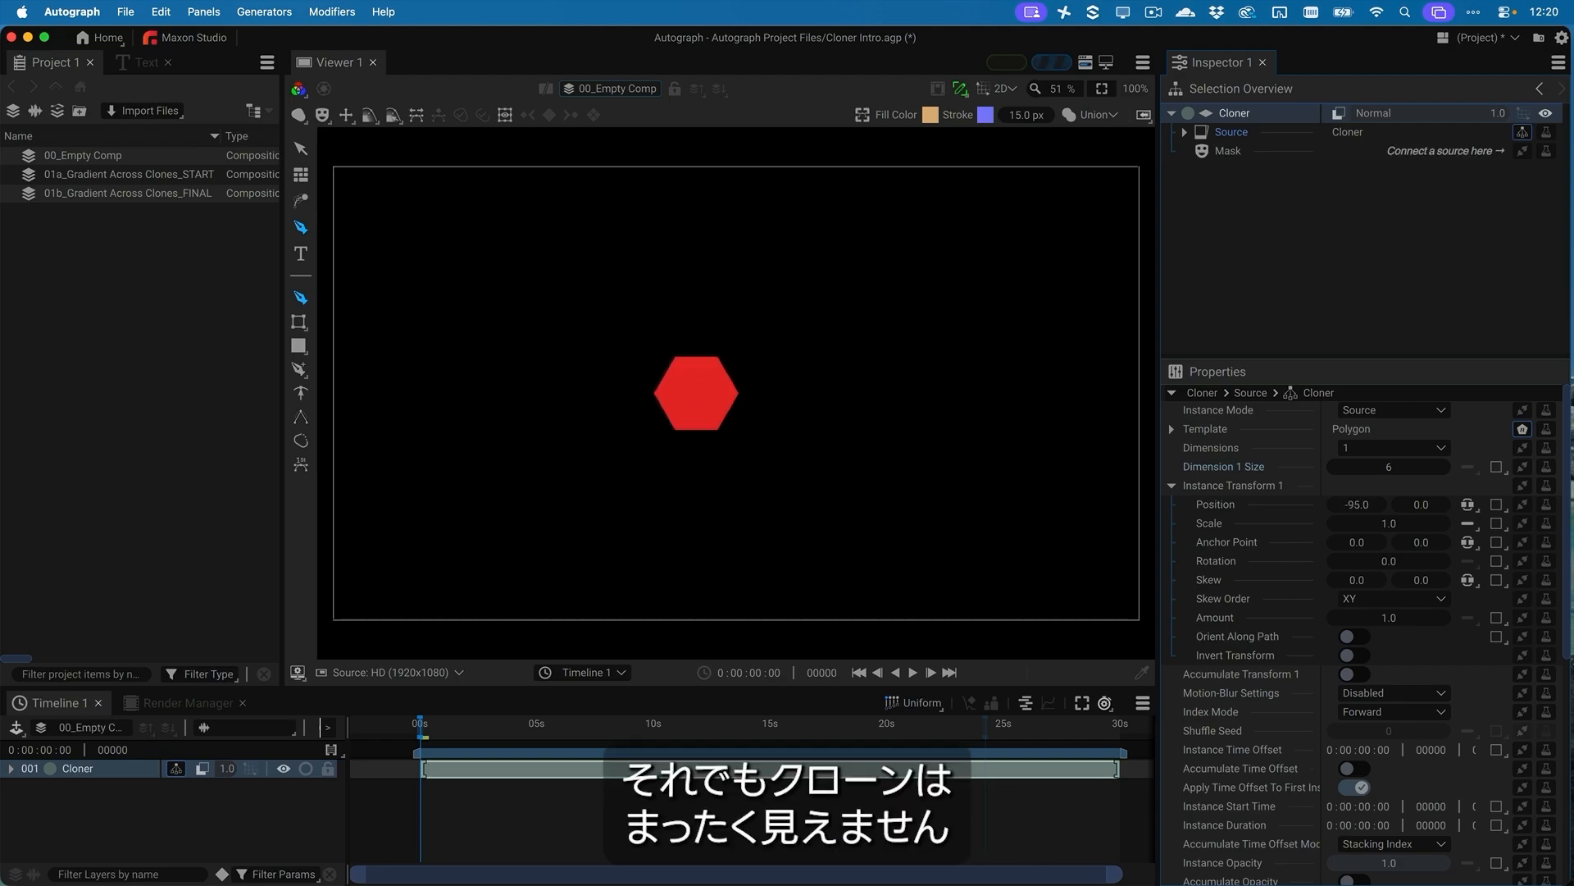
pyautogui.click(1359, 505)
pyautogui.write('0')
pyautogui.press('Return')
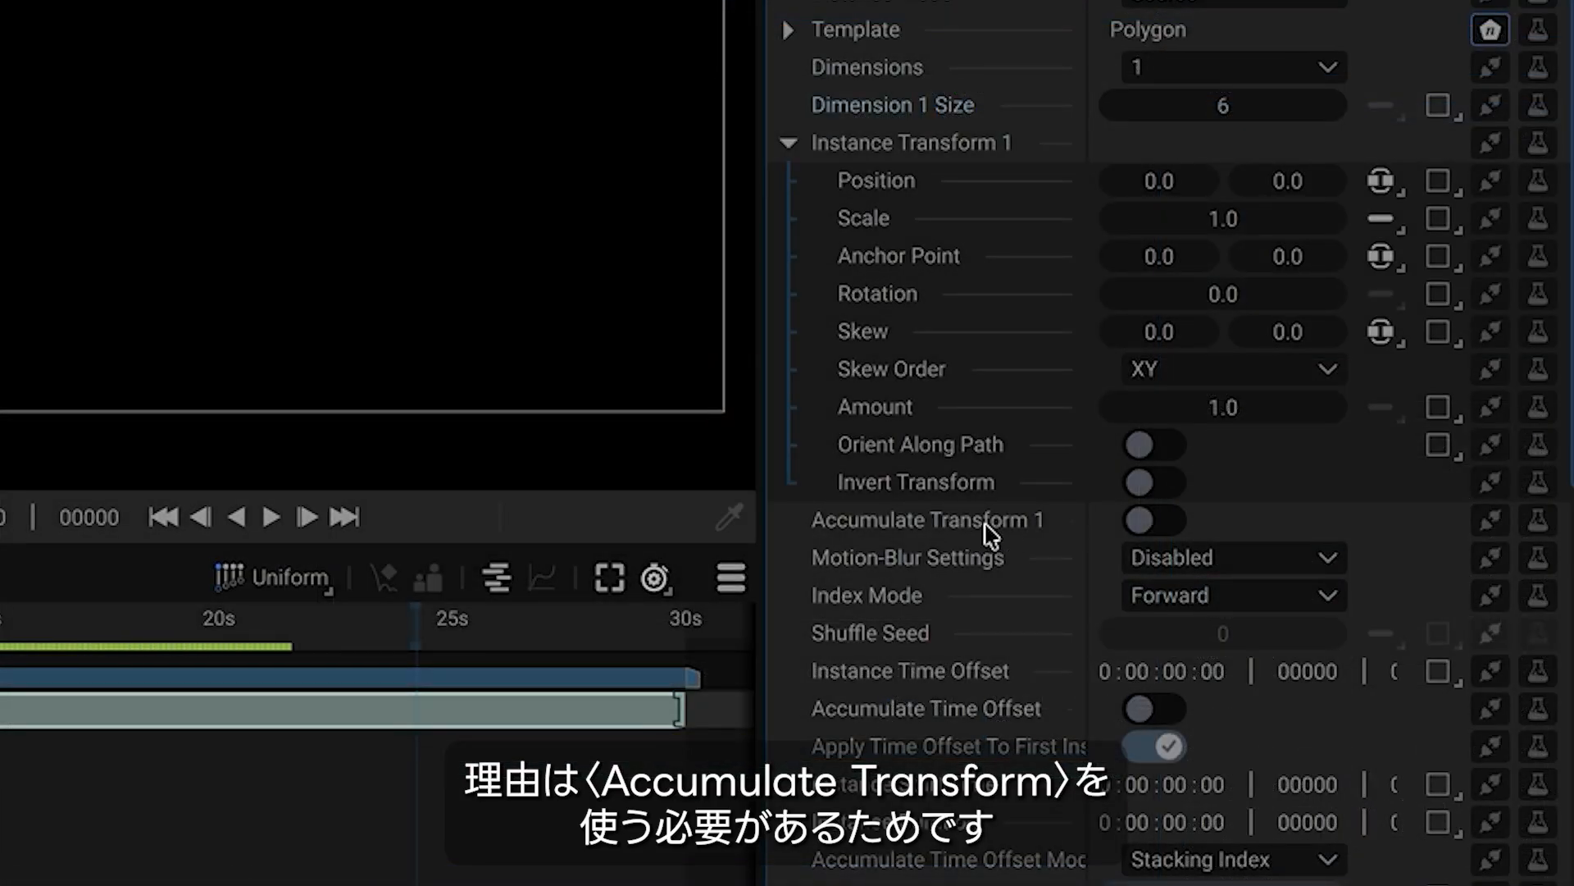
# Enable Accumulate Transform 1 and spread the clones horizontally with an X position of about 189
pyautogui.moveTo(990, 534)
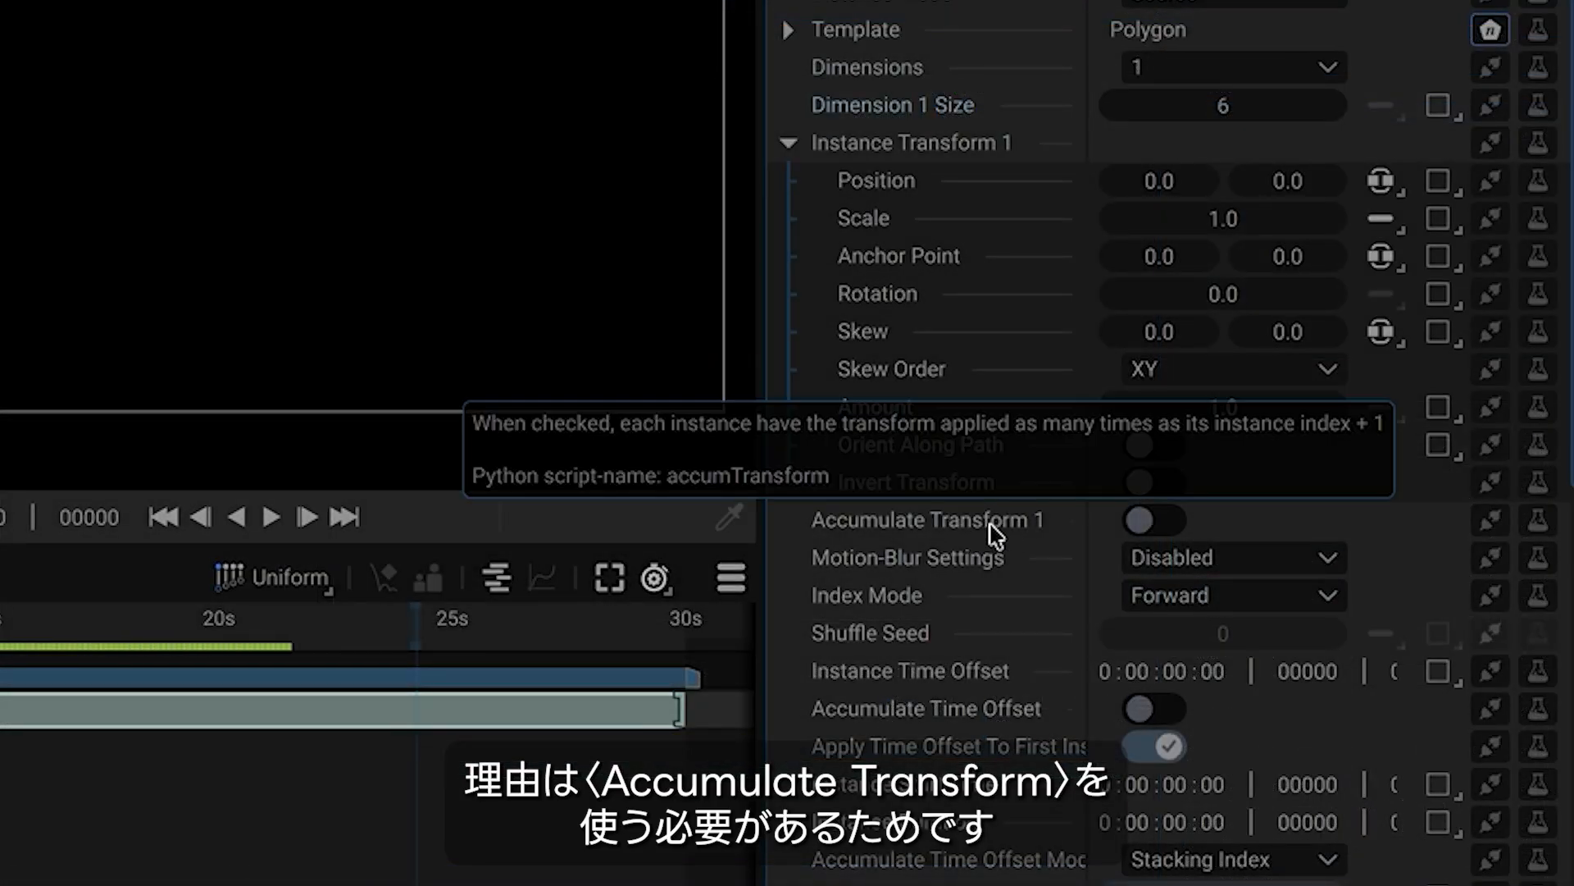
pyautogui.click(1168, 535)
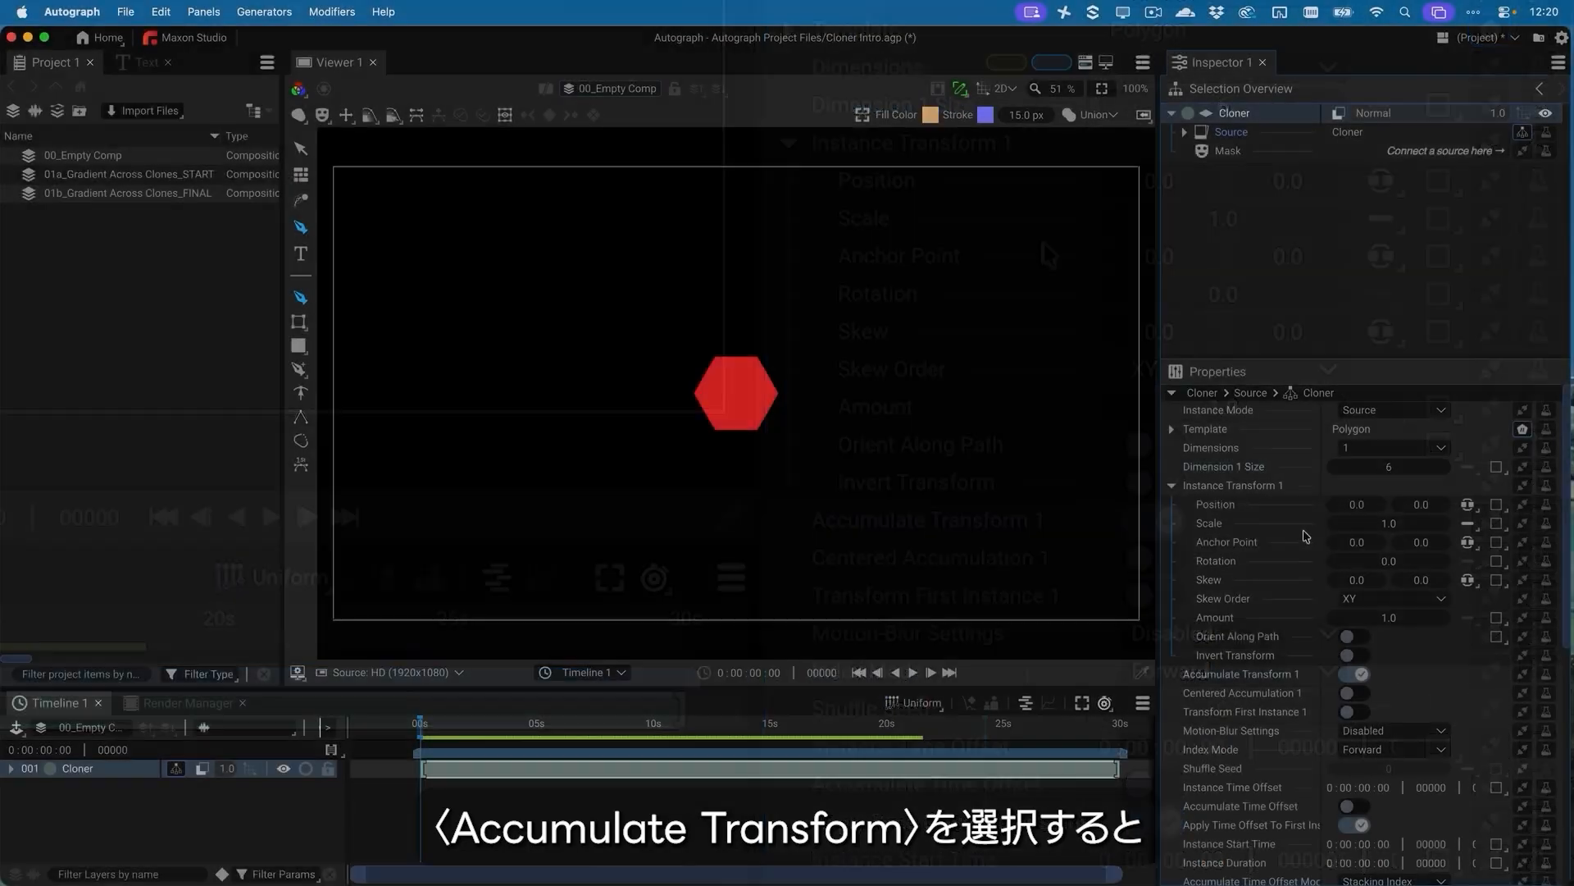
pyautogui.moveTo(1357, 508); pyautogui.dragTo(1512, 508)
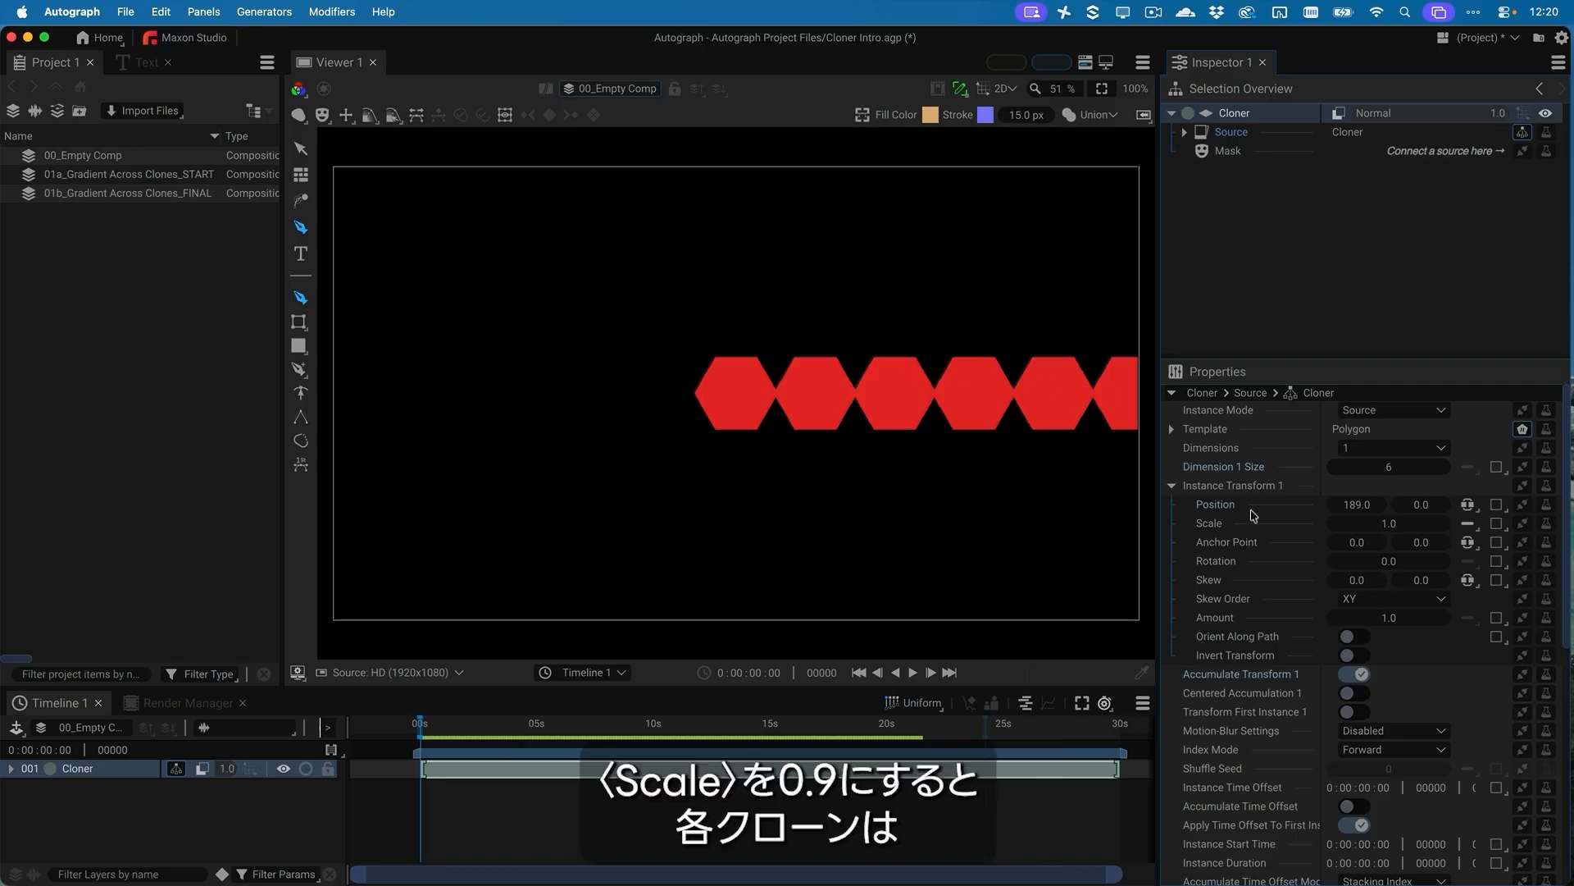
# Set the Scale of Instance Transform 1 to 0.9 and its Rotation to 20
pyautogui.click(1392, 524)
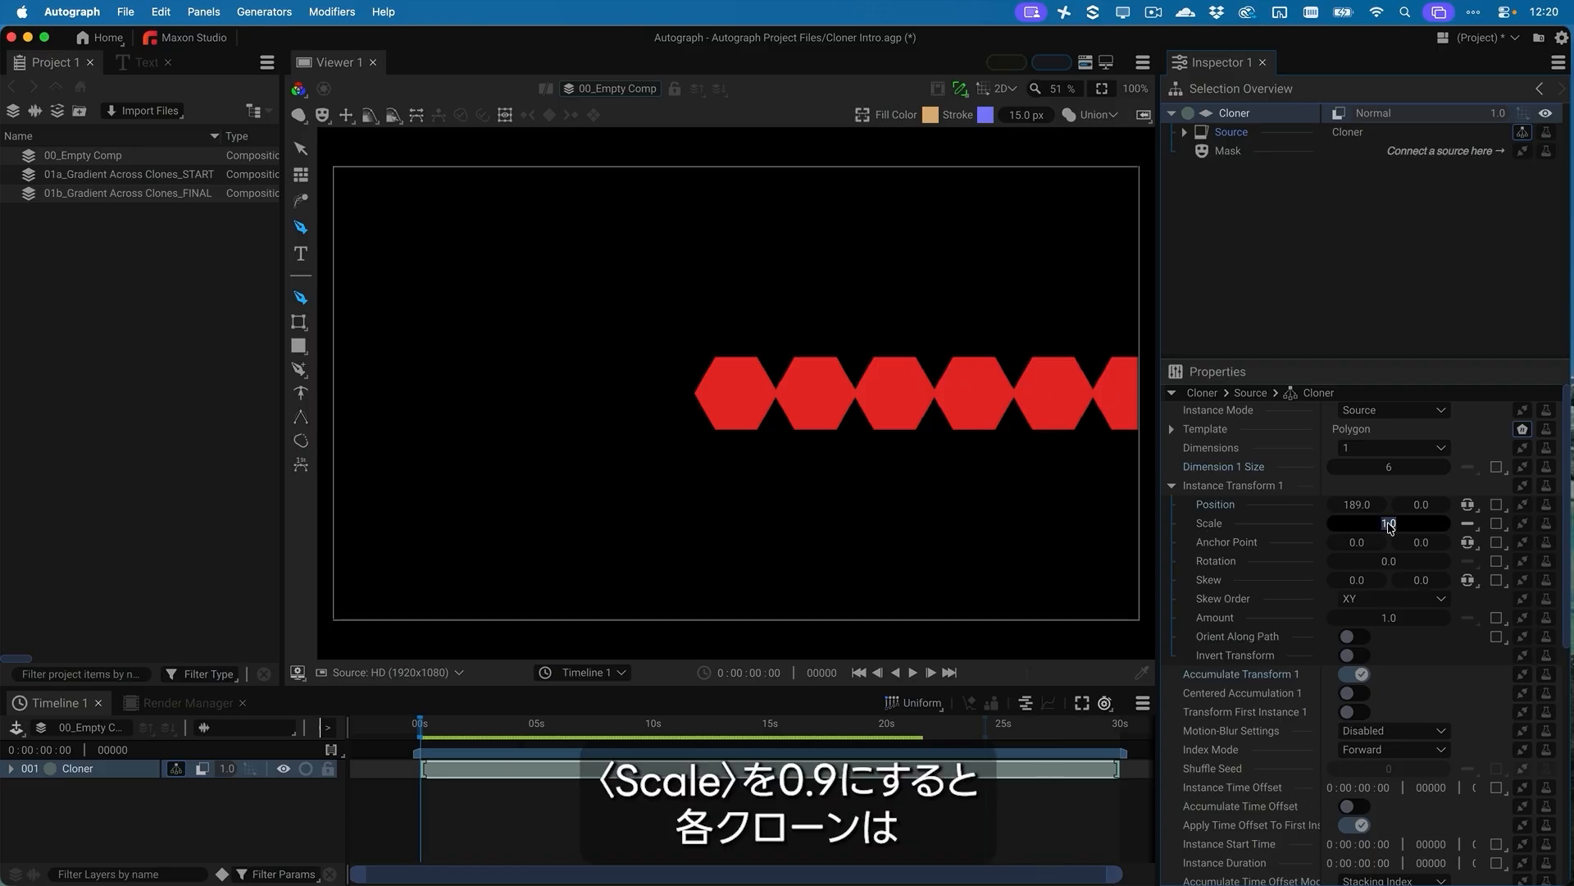
pyautogui.write('.9')
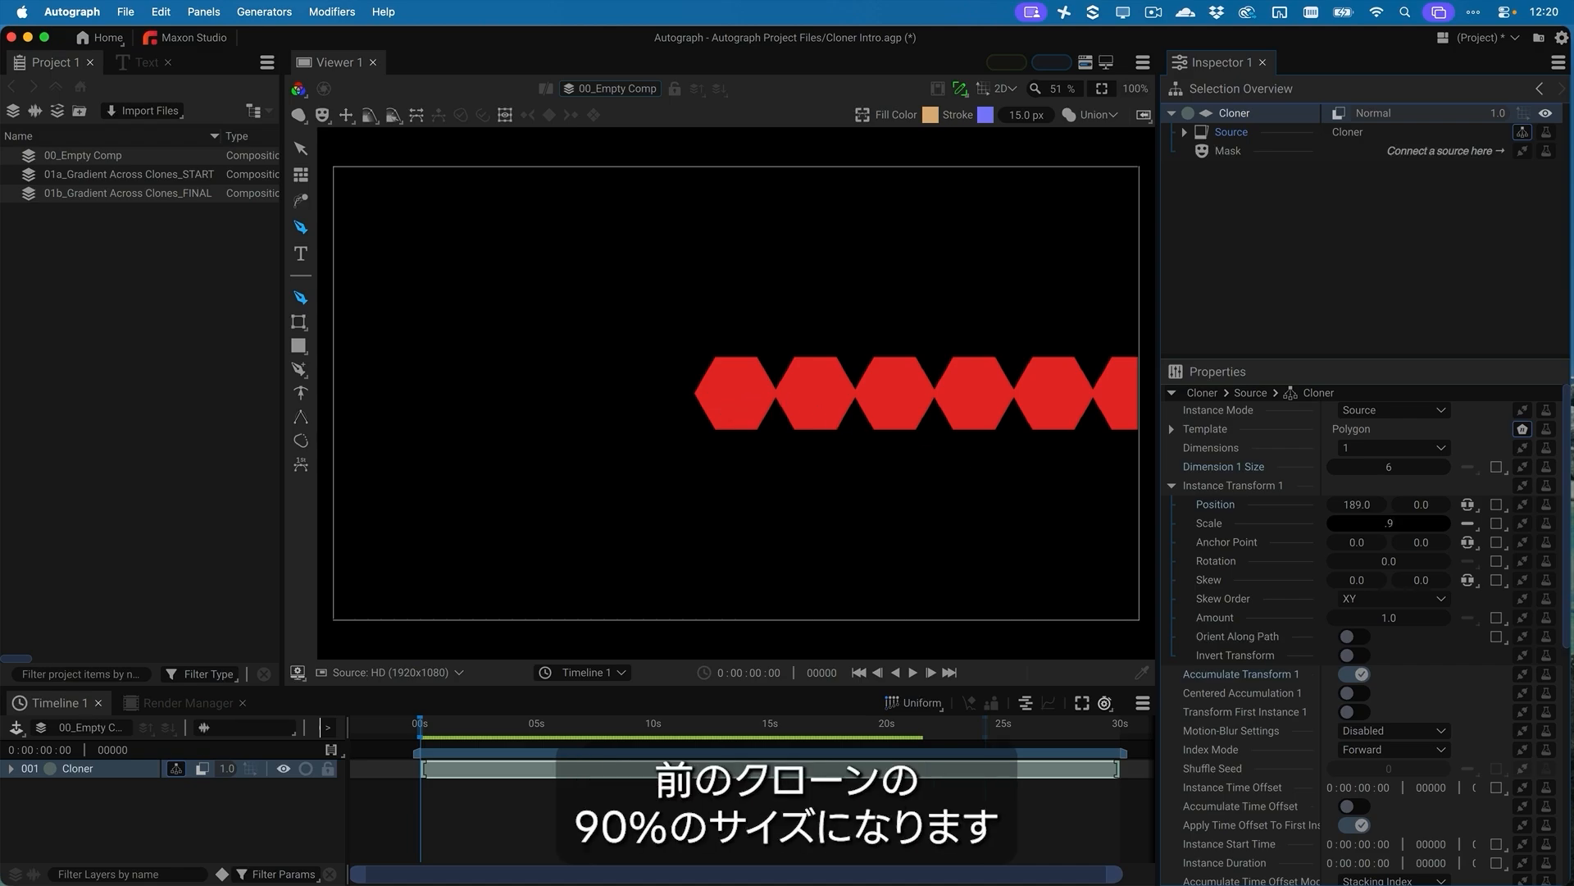
pyautogui.press('Return')
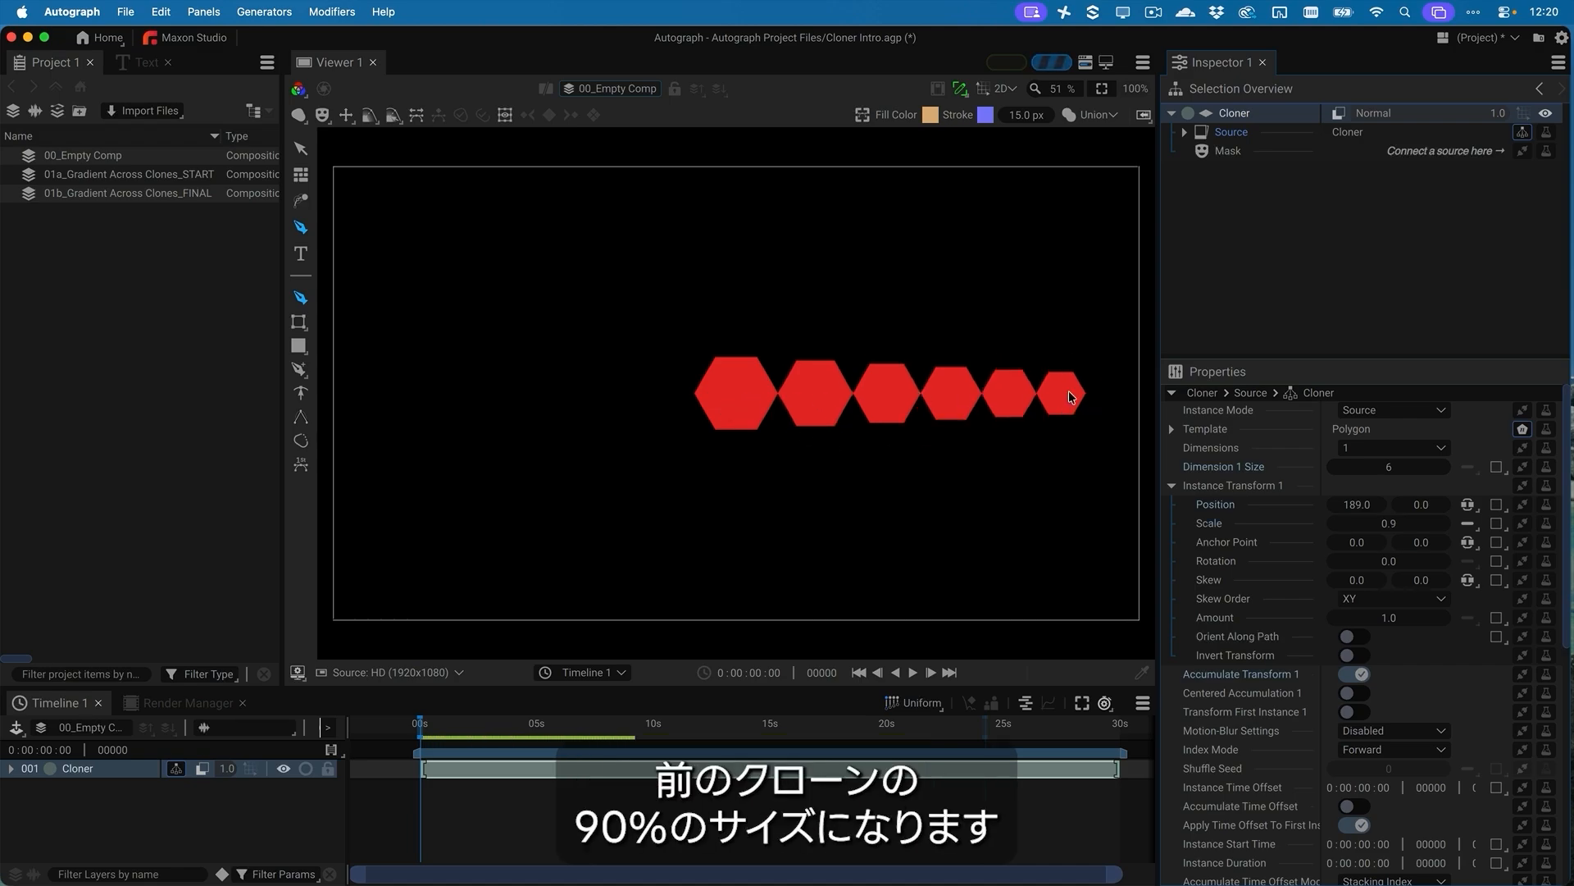
pyautogui.doubleClick(1386, 563)
pyautogui.write('20')
pyautogui.press('Return')
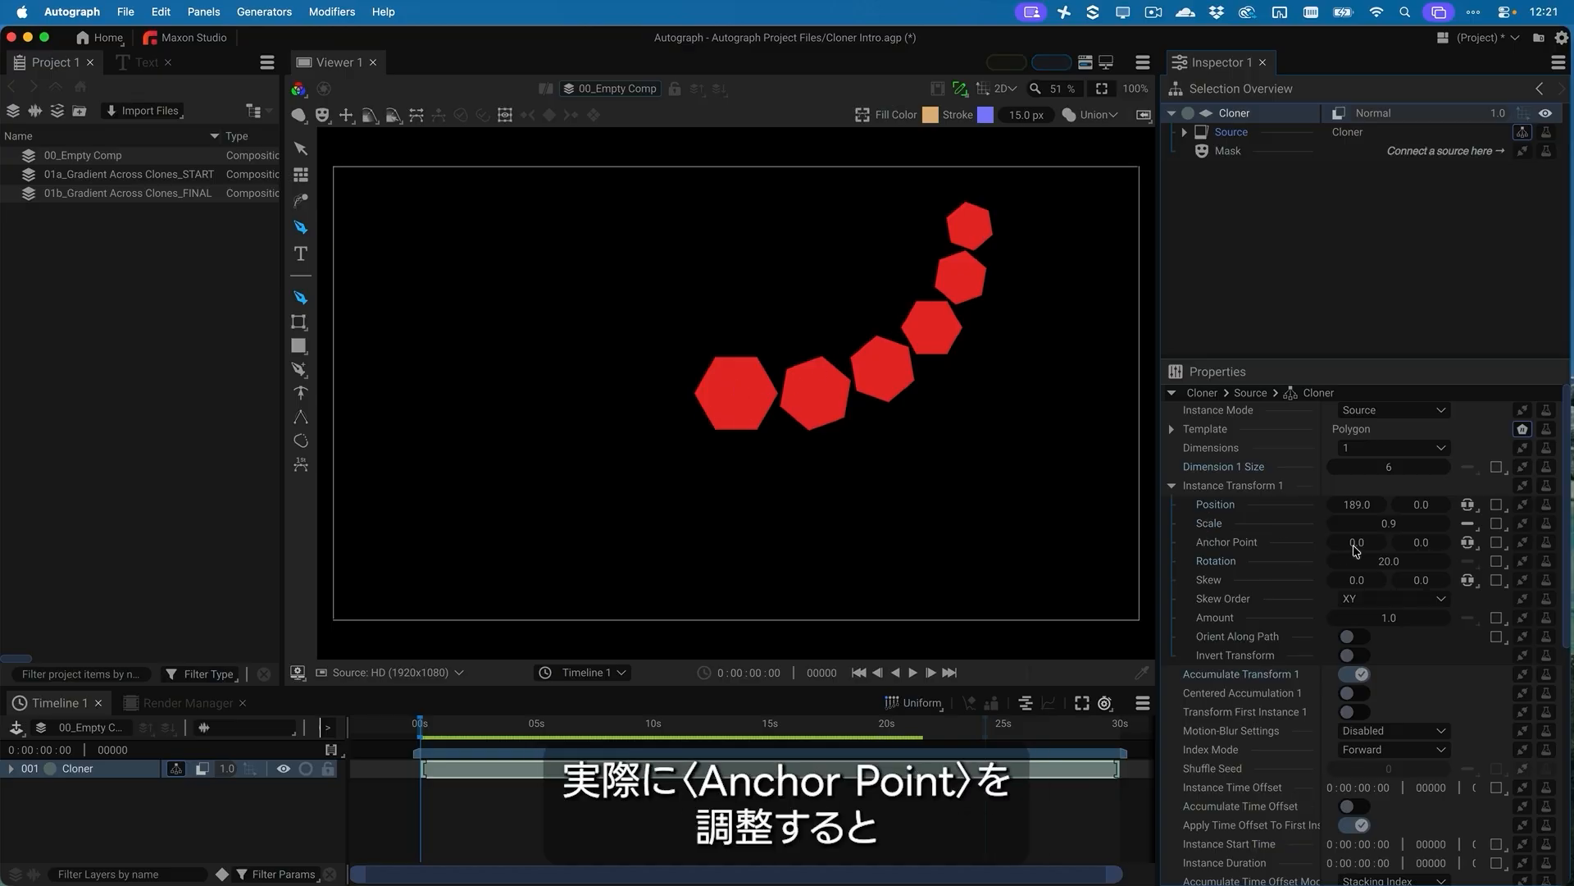
# Shift the clones' Anchor Point X to 40 and raise Dimension 1 Size to 22
pyautogui.moveTo(1362, 547)
pyautogui.mouseDown()
pyautogui.moveTo(1339, 547)
pyautogui.moveTo(1394, 547)
pyautogui.moveTo(1369, 547)
pyautogui.moveTo(1431, 579)
pyautogui.mouseUp()
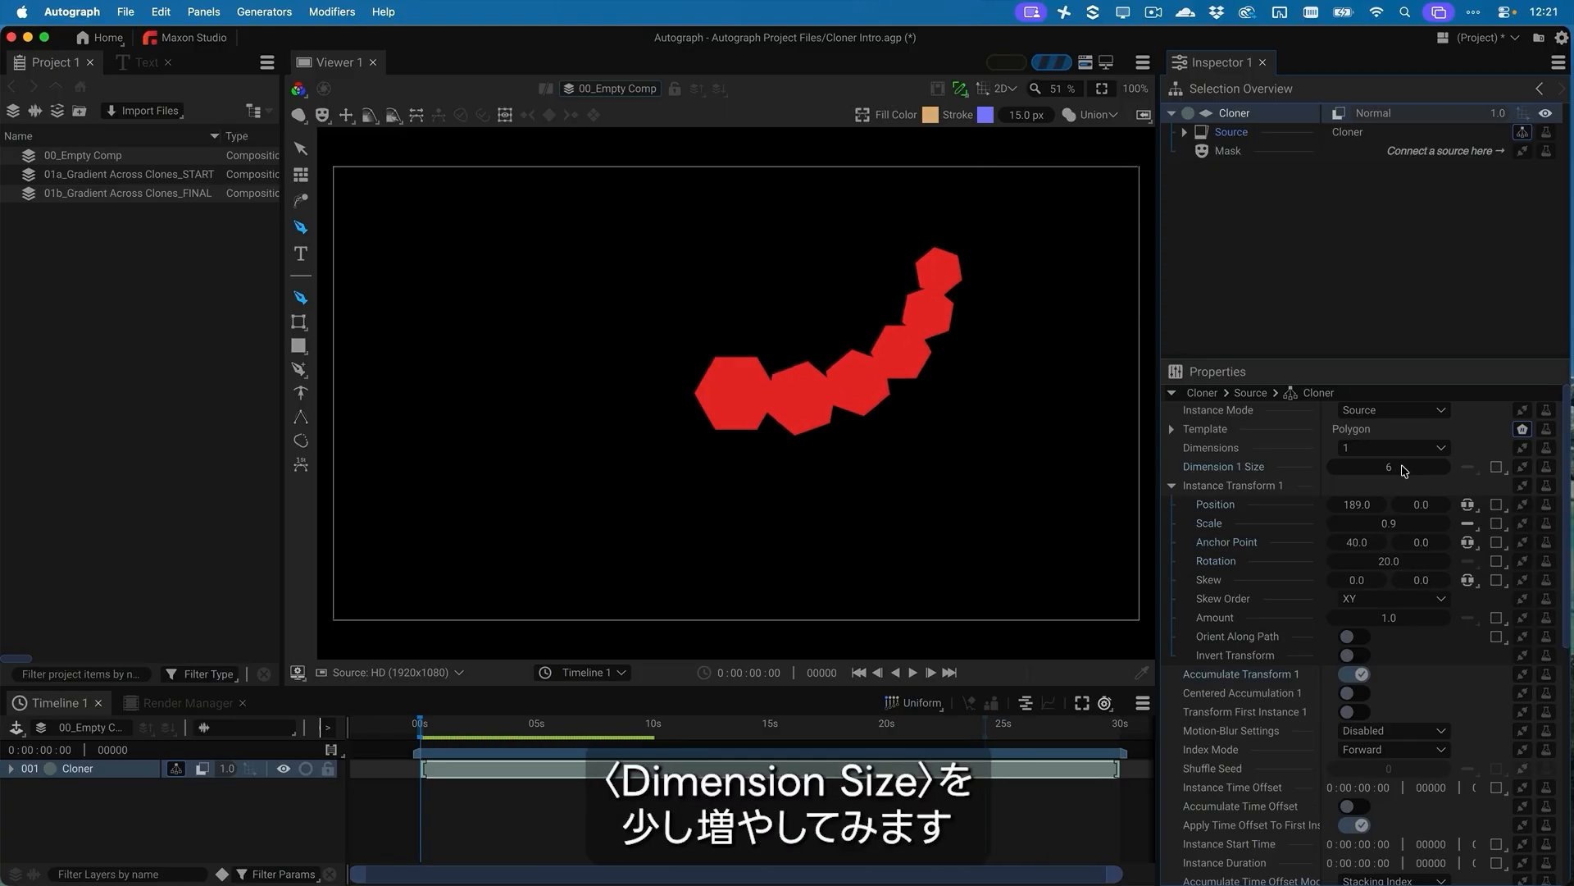
pyautogui.moveTo(1398, 472)
pyautogui.mouseDown()
pyautogui.moveTo(1414, 471)
pyautogui.moveTo(1389, 472)
pyautogui.mouseUp()
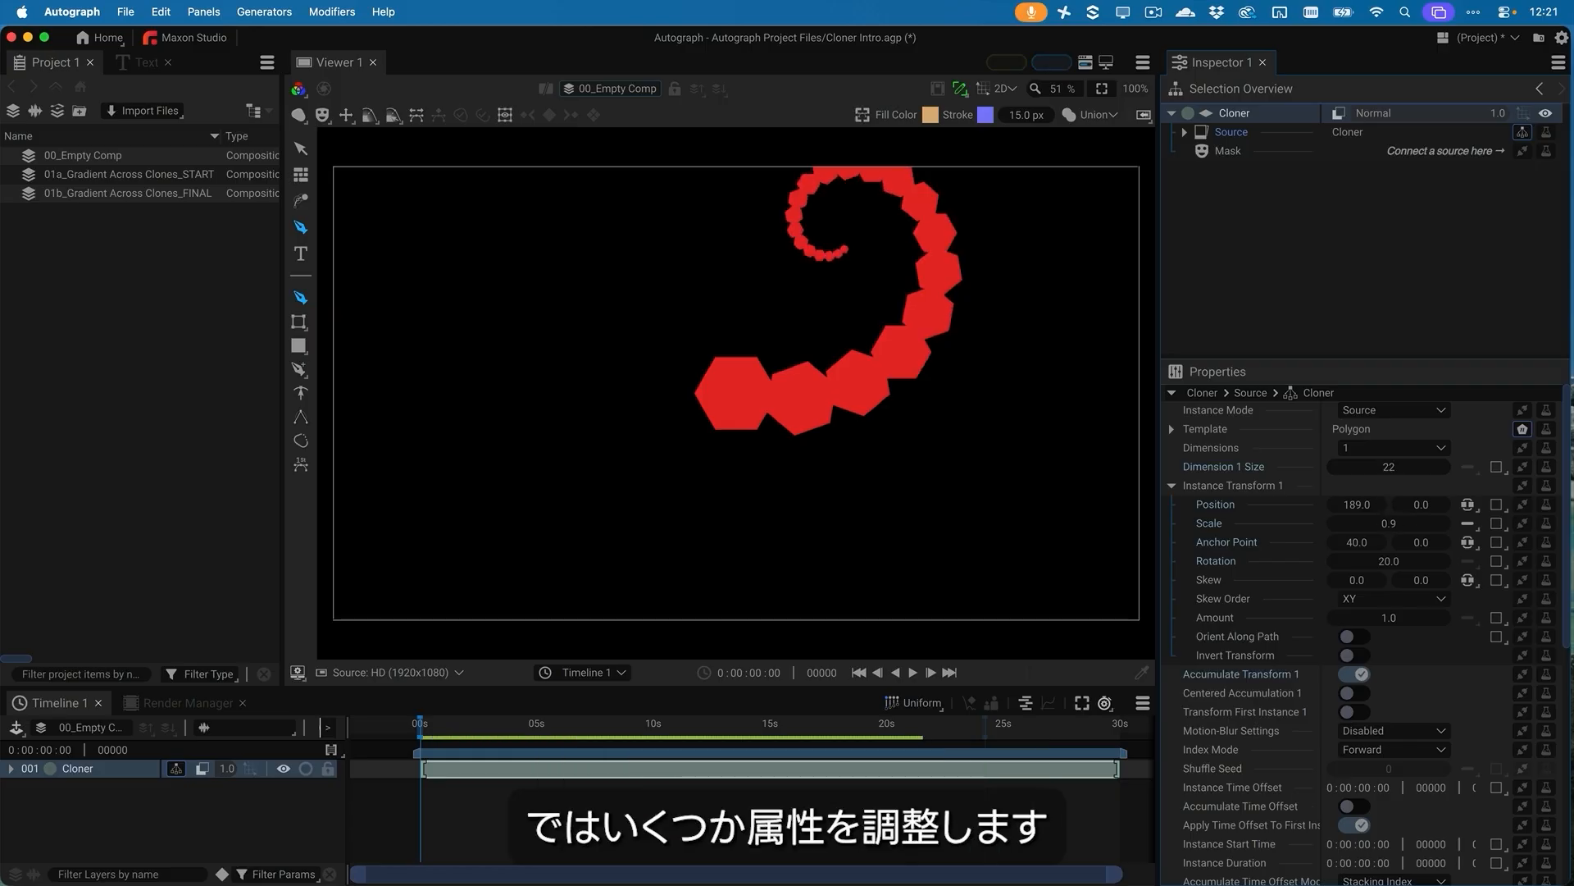
# Return the clones' Anchor Point X to 0 and set their Position Y to about -123
pyautogui.moveTo(1421, 504); pyautogui.dragTo(1351, 545)
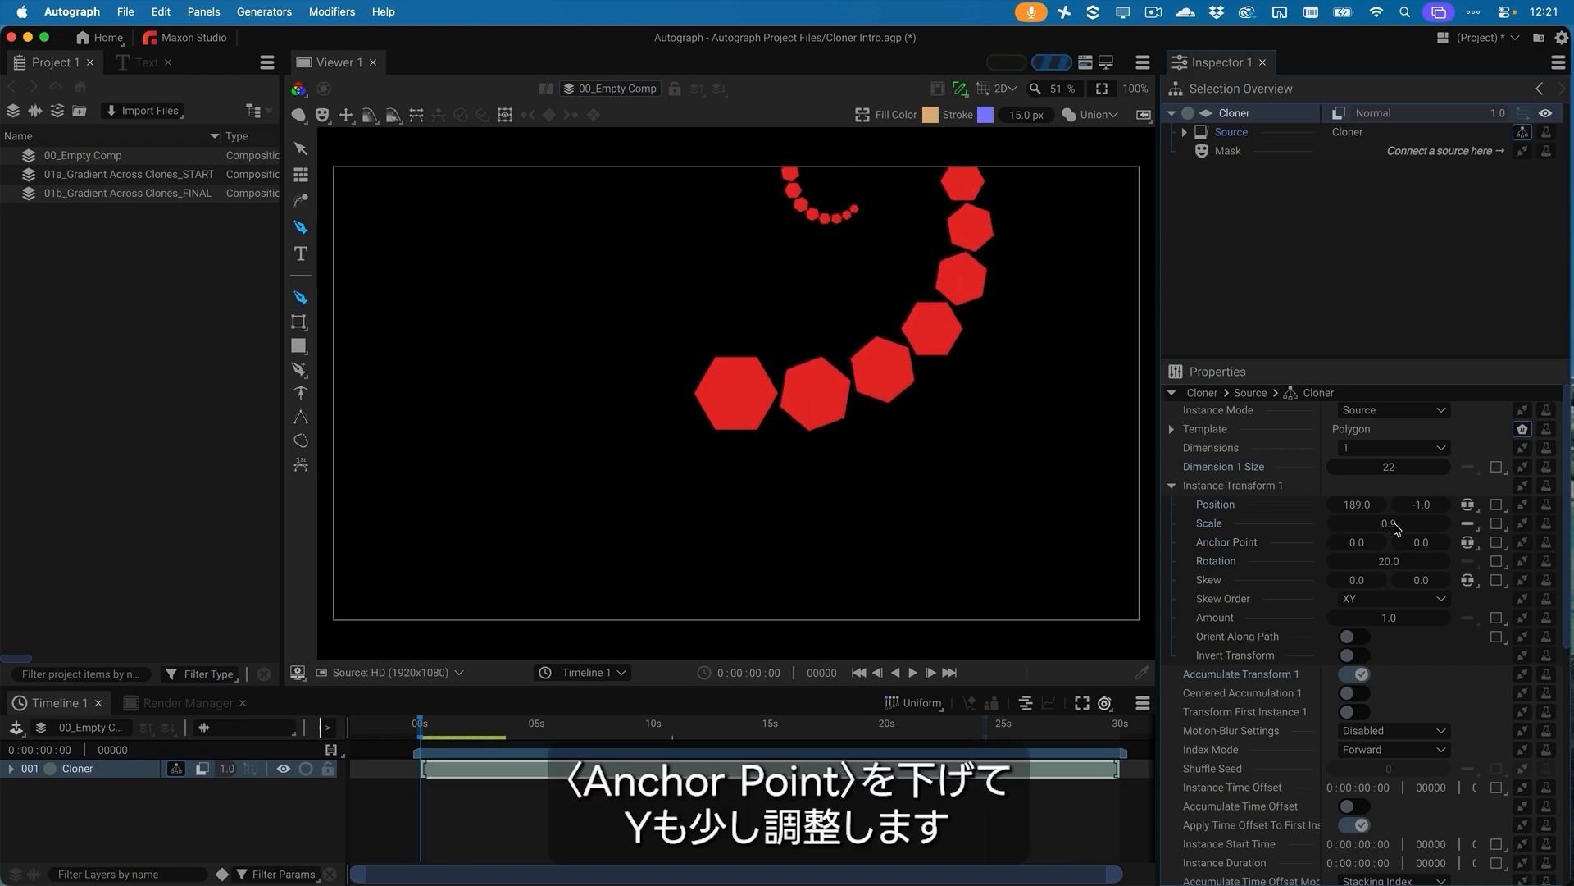
pyautogui.moveTo(1423, 504); pyautogui.dragTo(1395, 504)
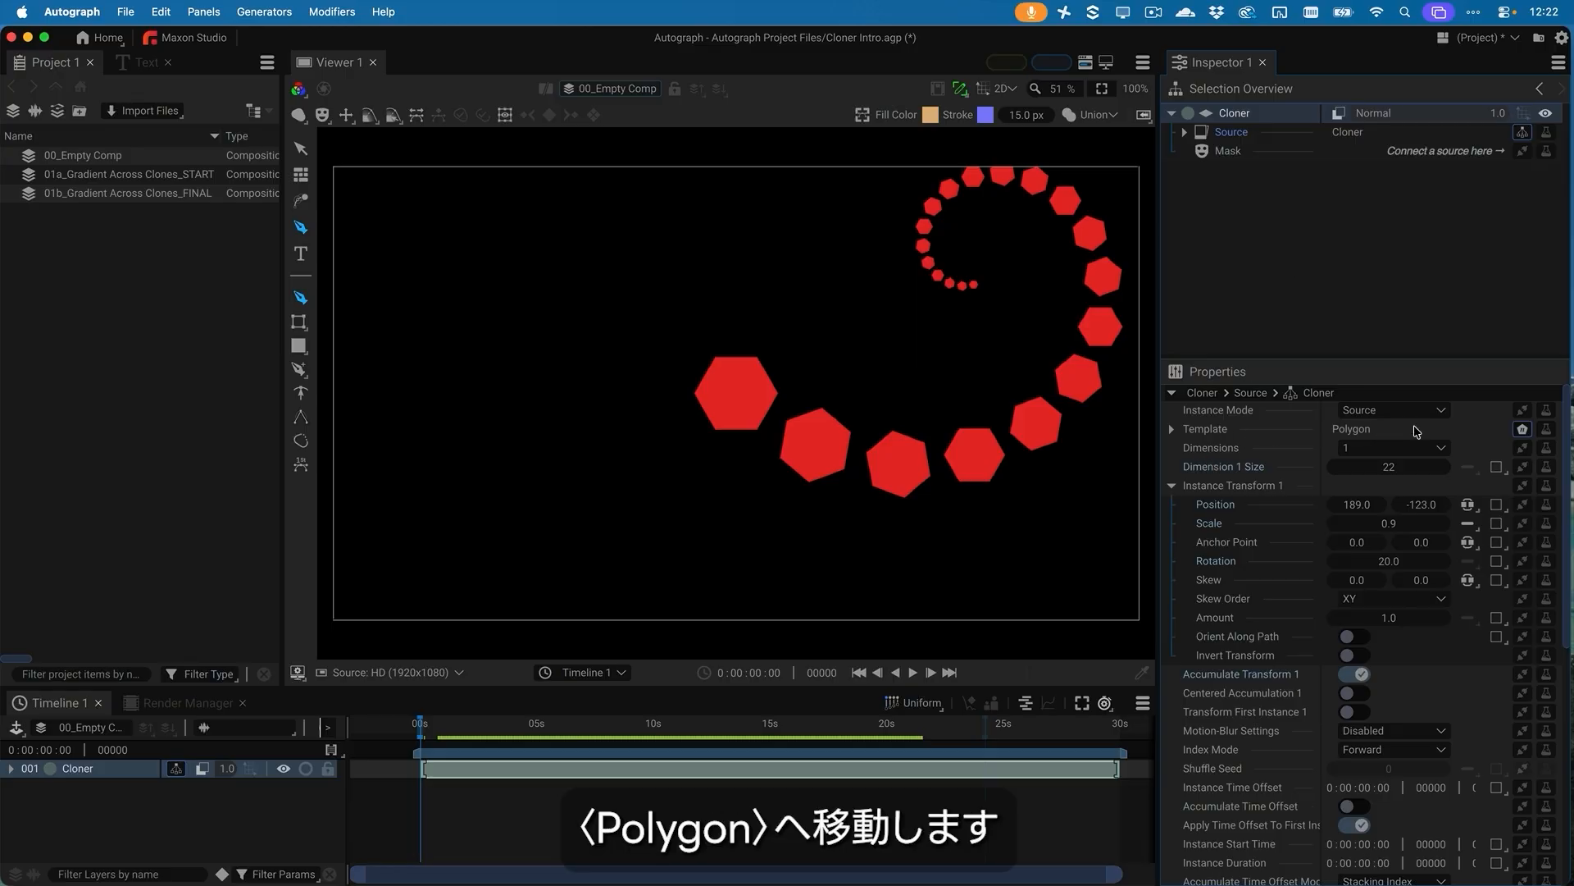
# Add a Random generator to the Color of the Cloner's Polygon template and scrub the timeline to check the color variation over time
pyautogui.click(1174, 429)
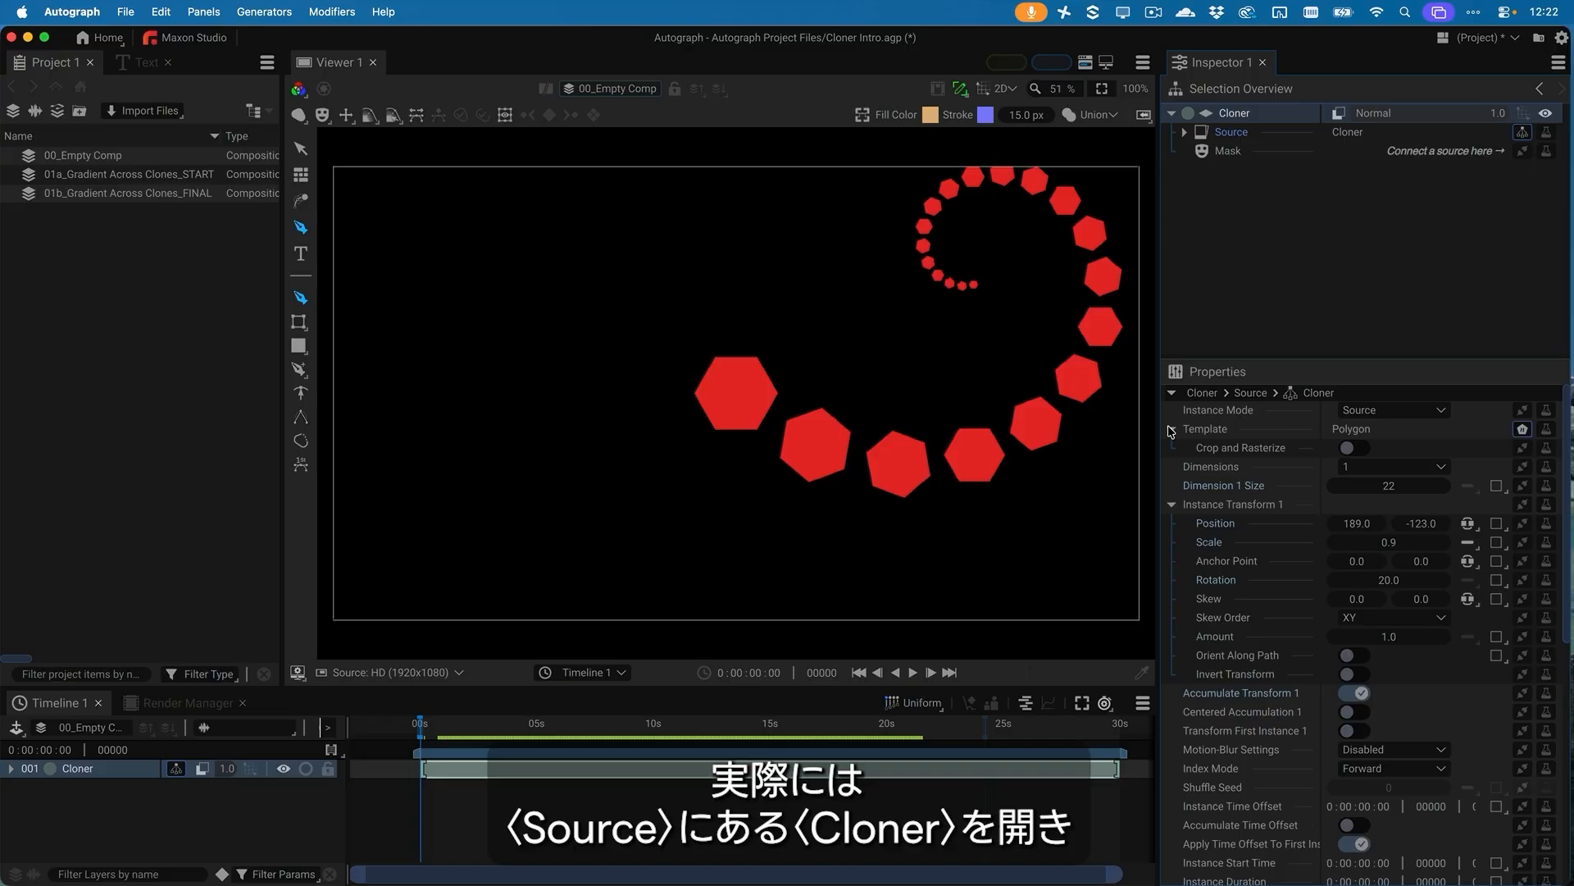
pyautogui.click(1171, 428)
pyautogui.click(1190, 133)
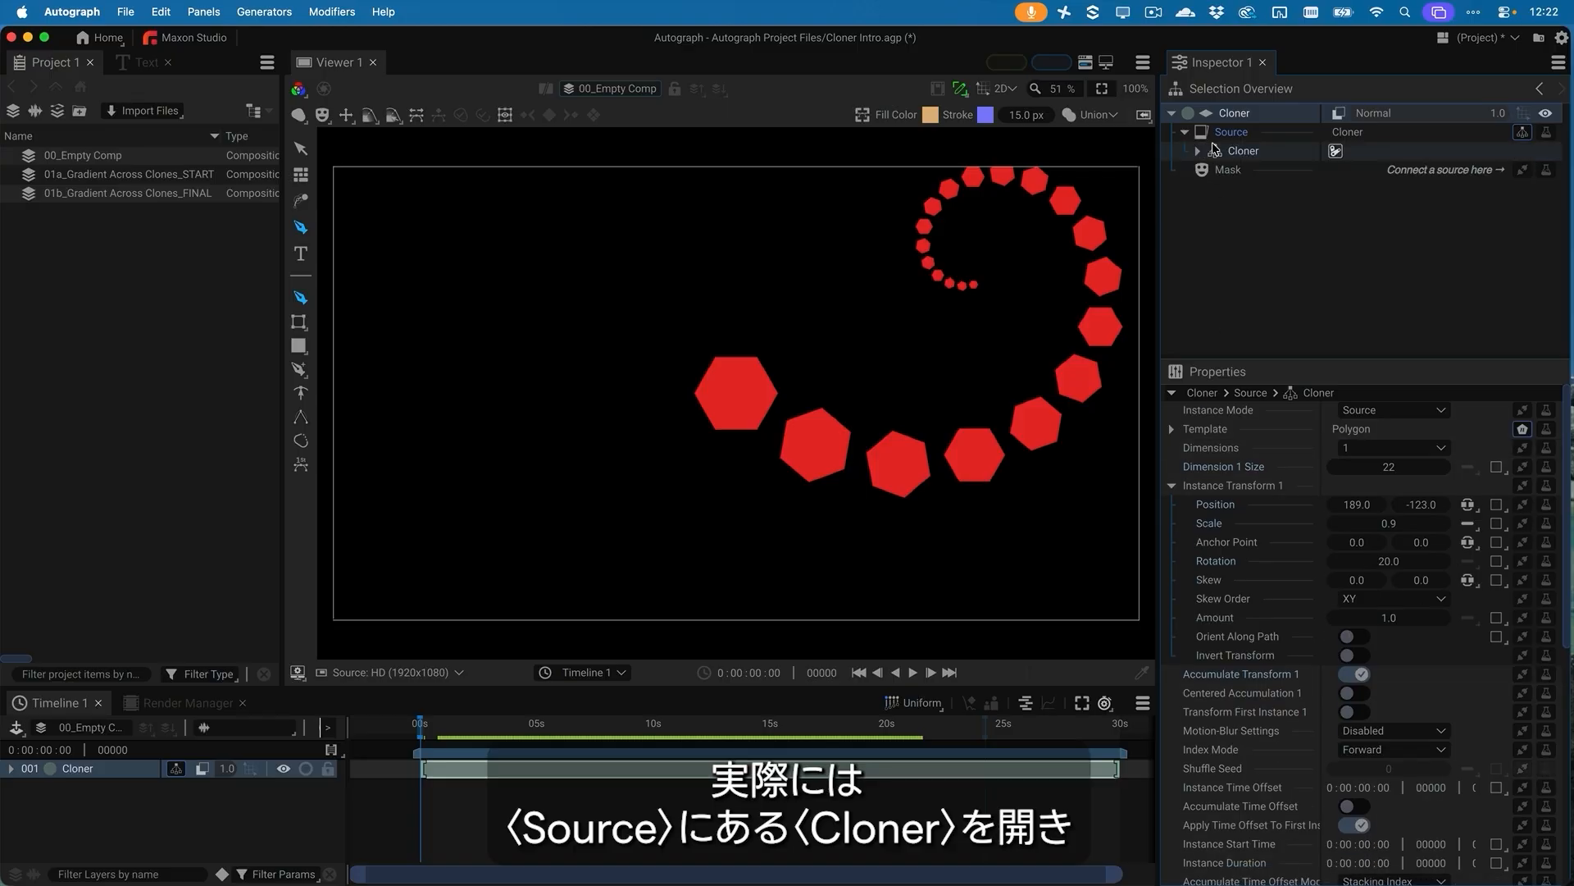
pyautogui.click(1198, 152)
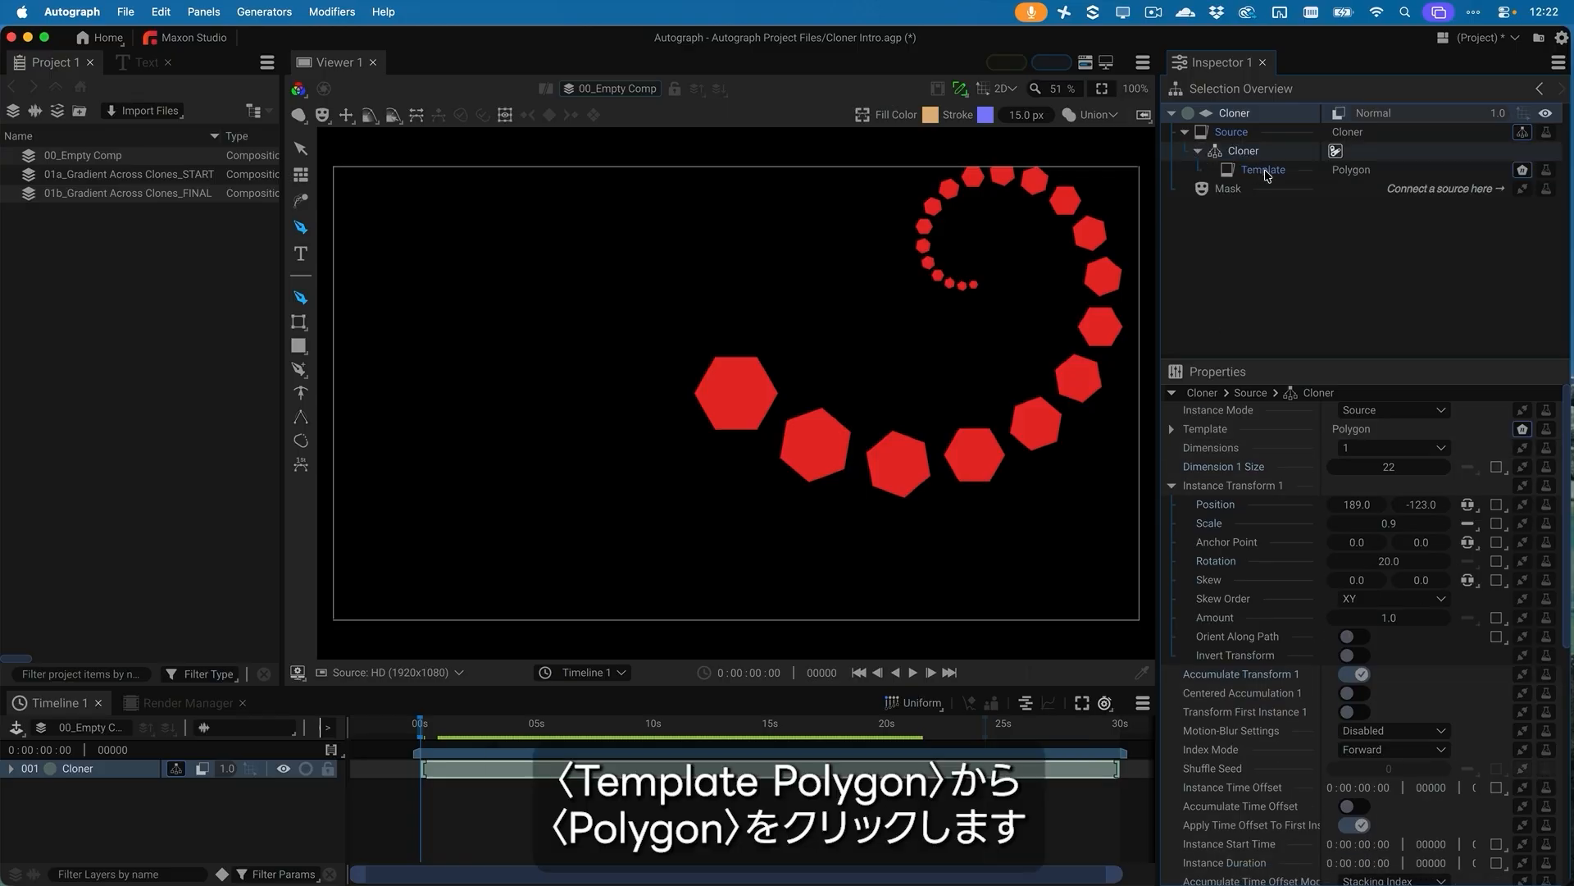
pyautogui.click(1369, 173)
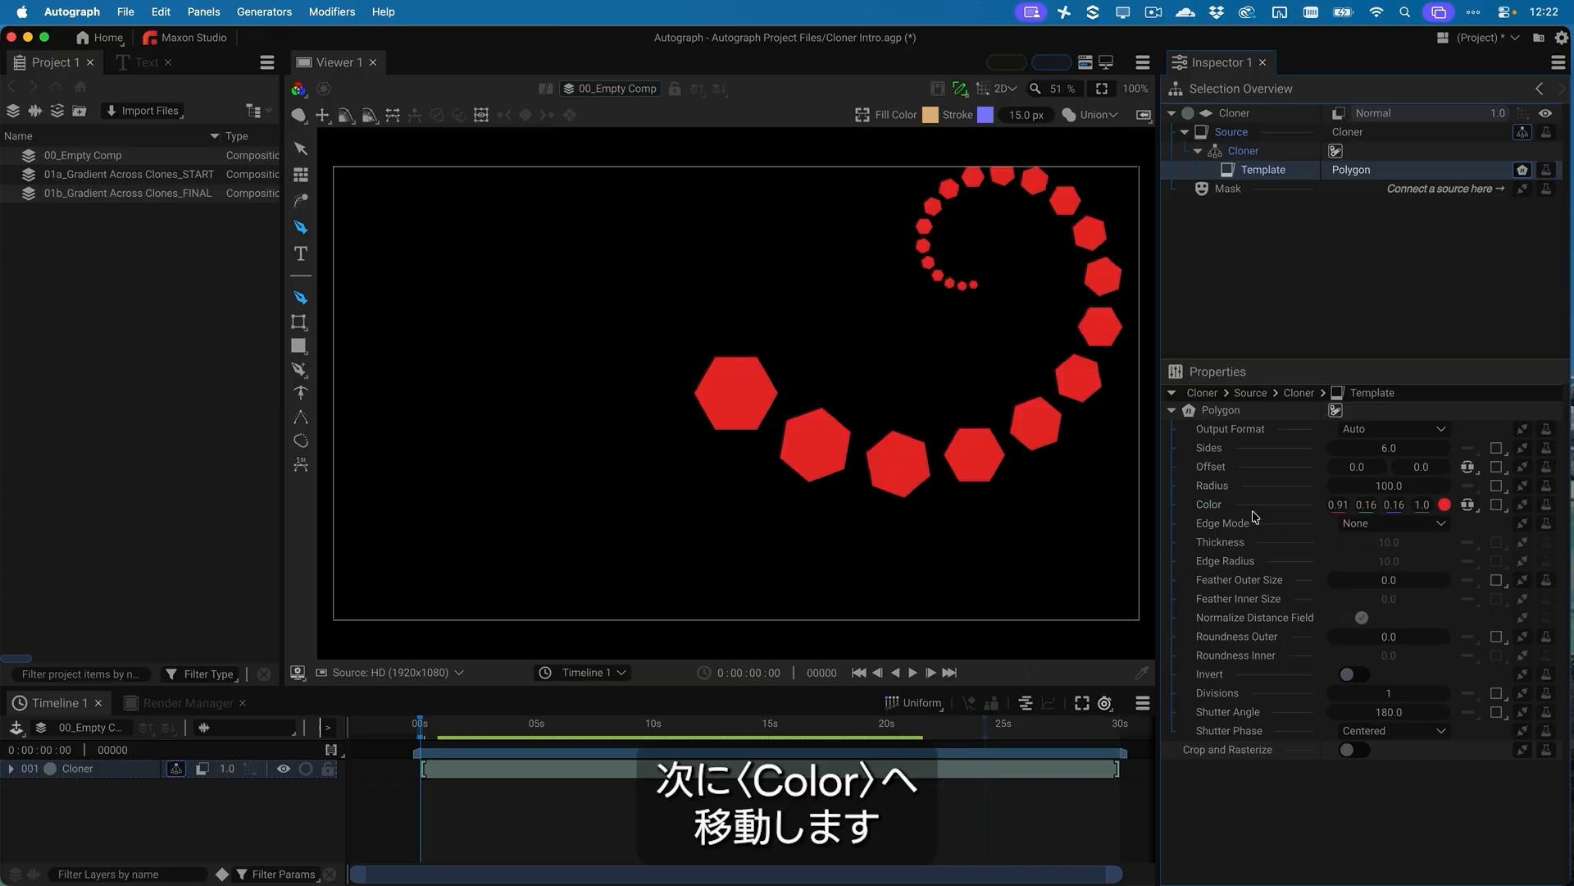
pyautogui.click(1523, 510)
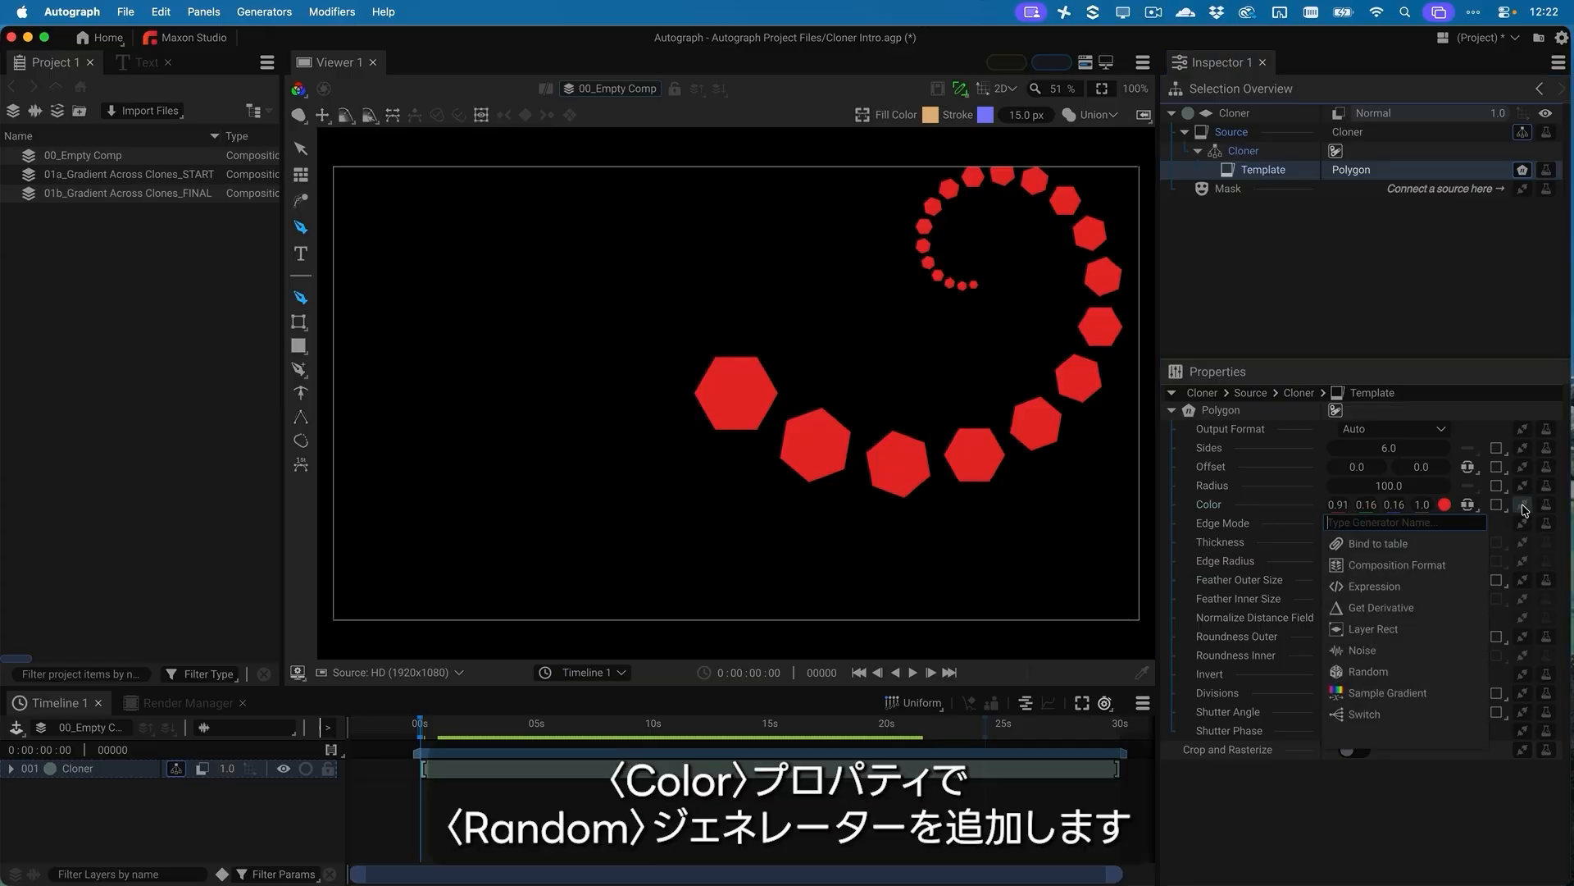
pyautogui.click(1403, 671)
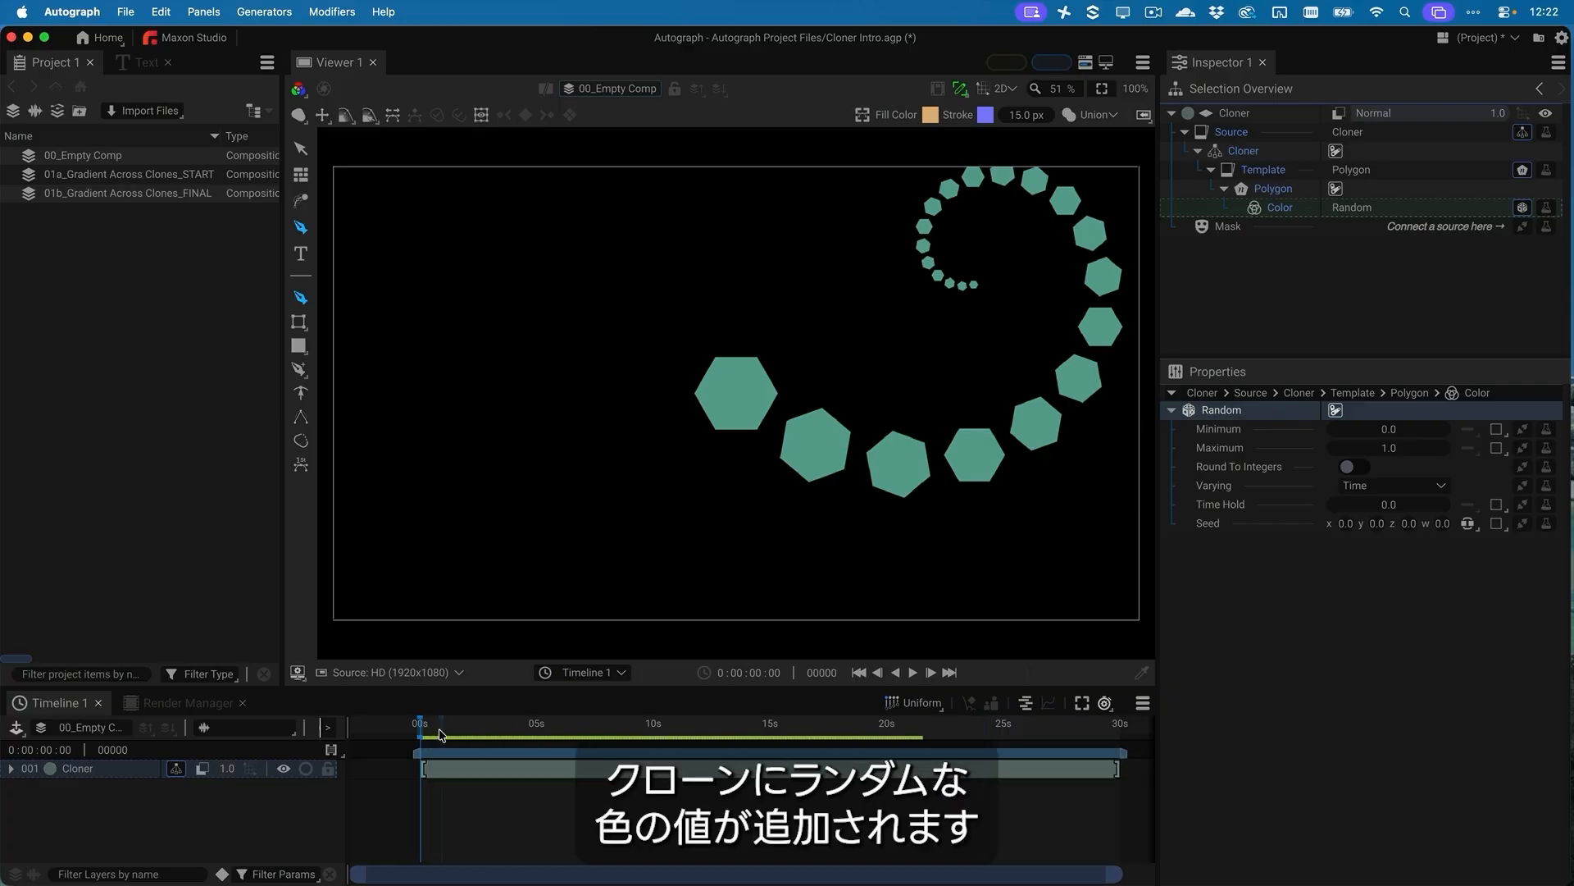
pyautogui.moveTo(443, 732); pyautogui.dragTo(508, 736)
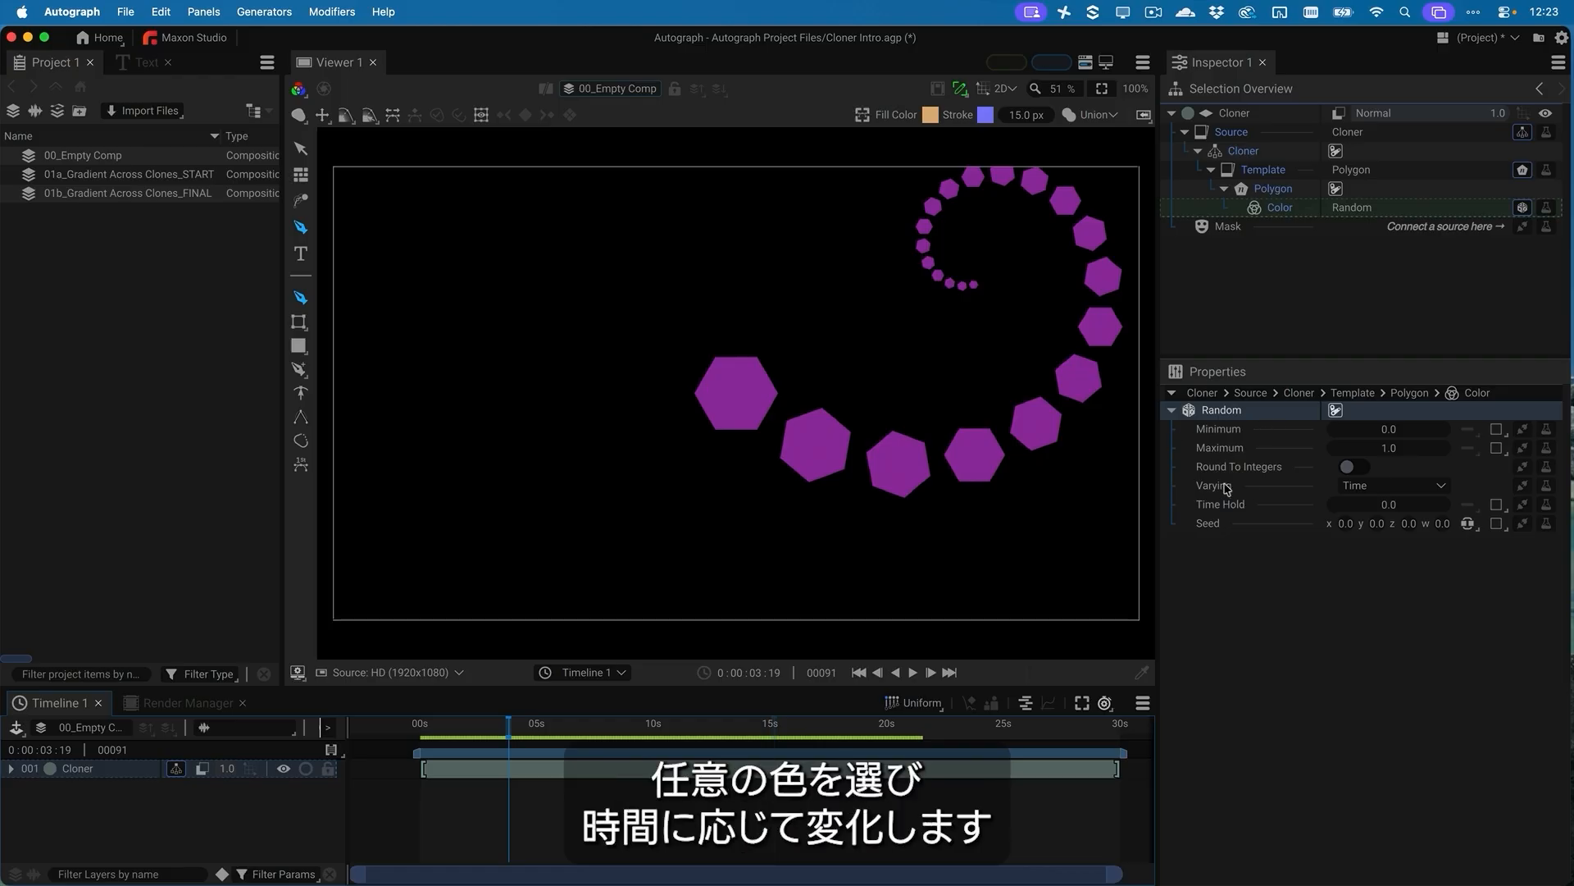
# Set the Color Random generator's Varying to Instance and scrub the timeline to check the clone colors
pyautogui.click(1369, 487)
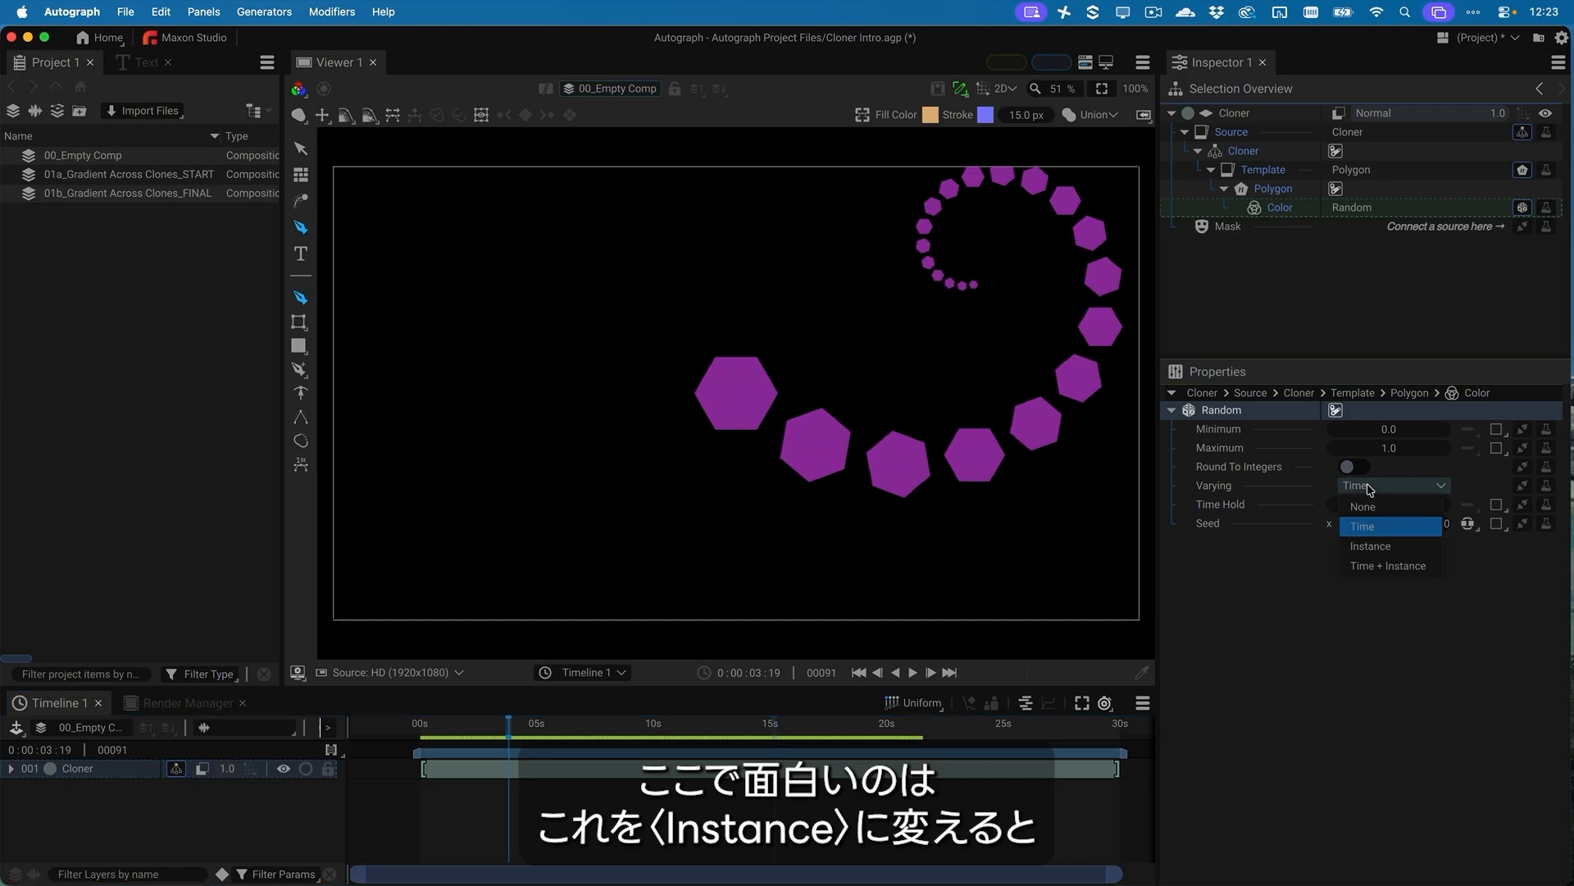
pyautogui.click(1389, 548)
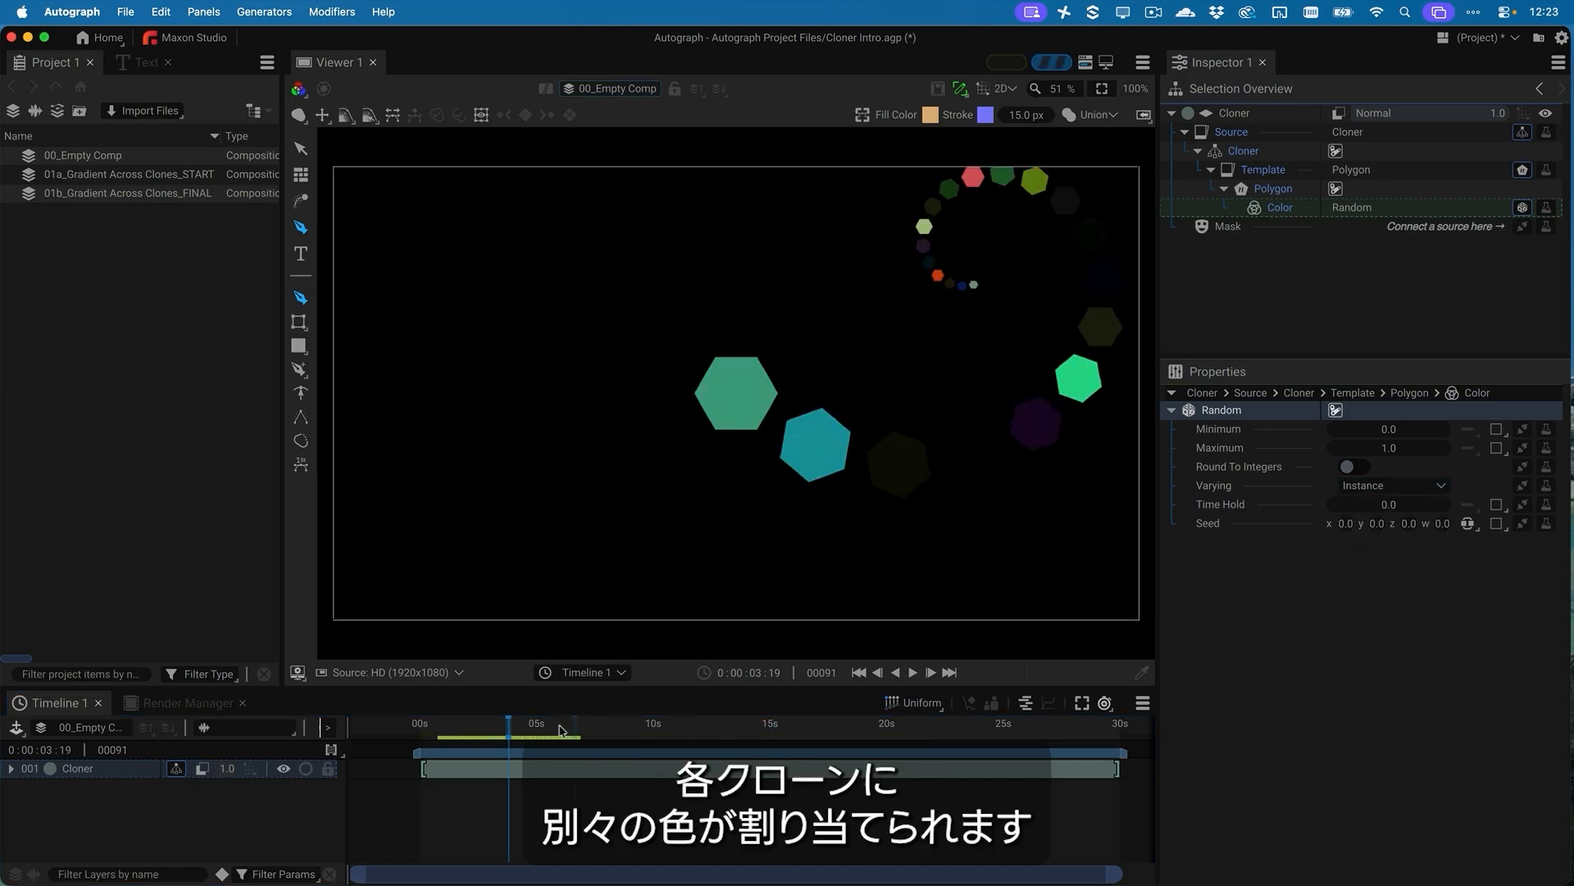
pyautogui.moveTo(520, 730)
pyautogui.mouseDown()
pyautogui.moveTo(535, 729)
pyautogui.moveTo(519, 730)
pyautogui.mouseUp()
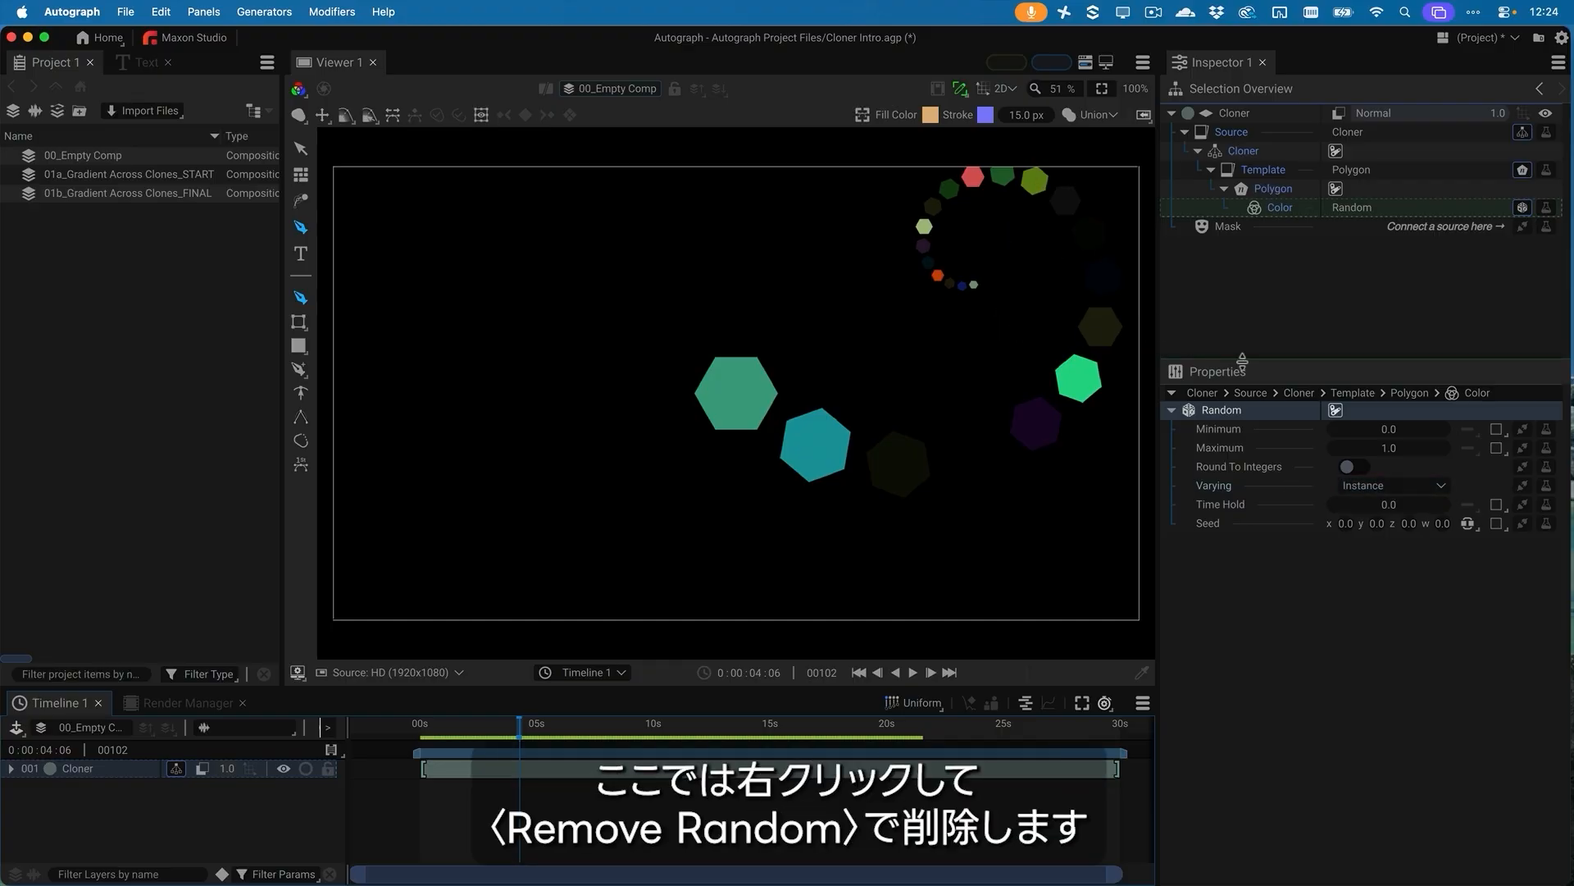
# Remove the Random generator from the polygon template's Color
pyautogui.rightClick(1323, 207)
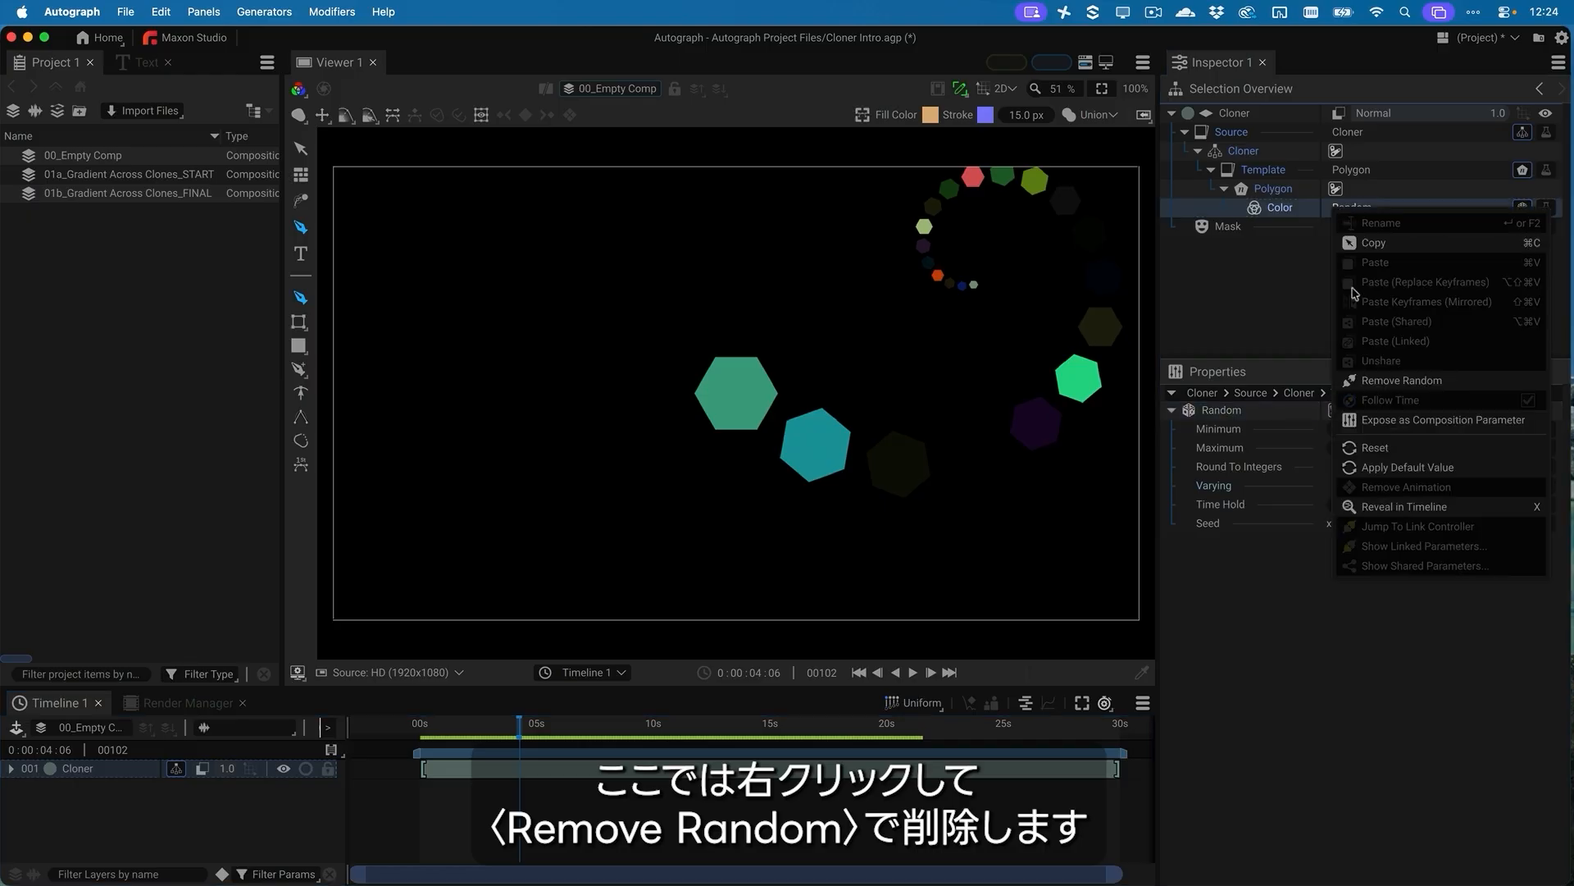
pyautogui.click(1402, 380)
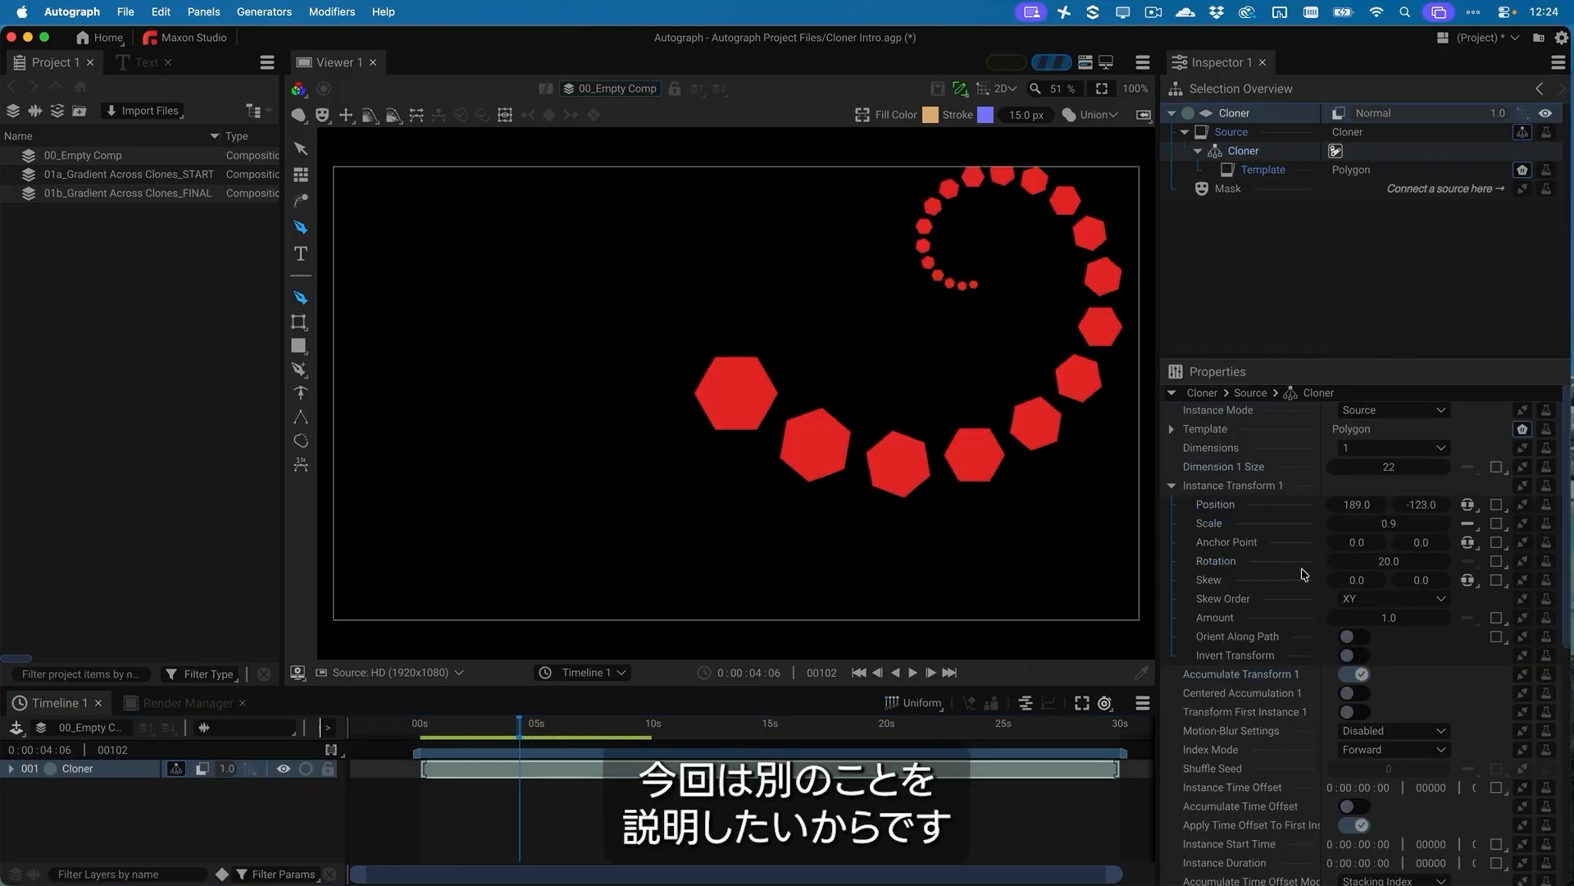
# Reset the clones' Position Y and Rotation to 0 and reduce their Position X to about 113
pyautogui.click(1425, 506)
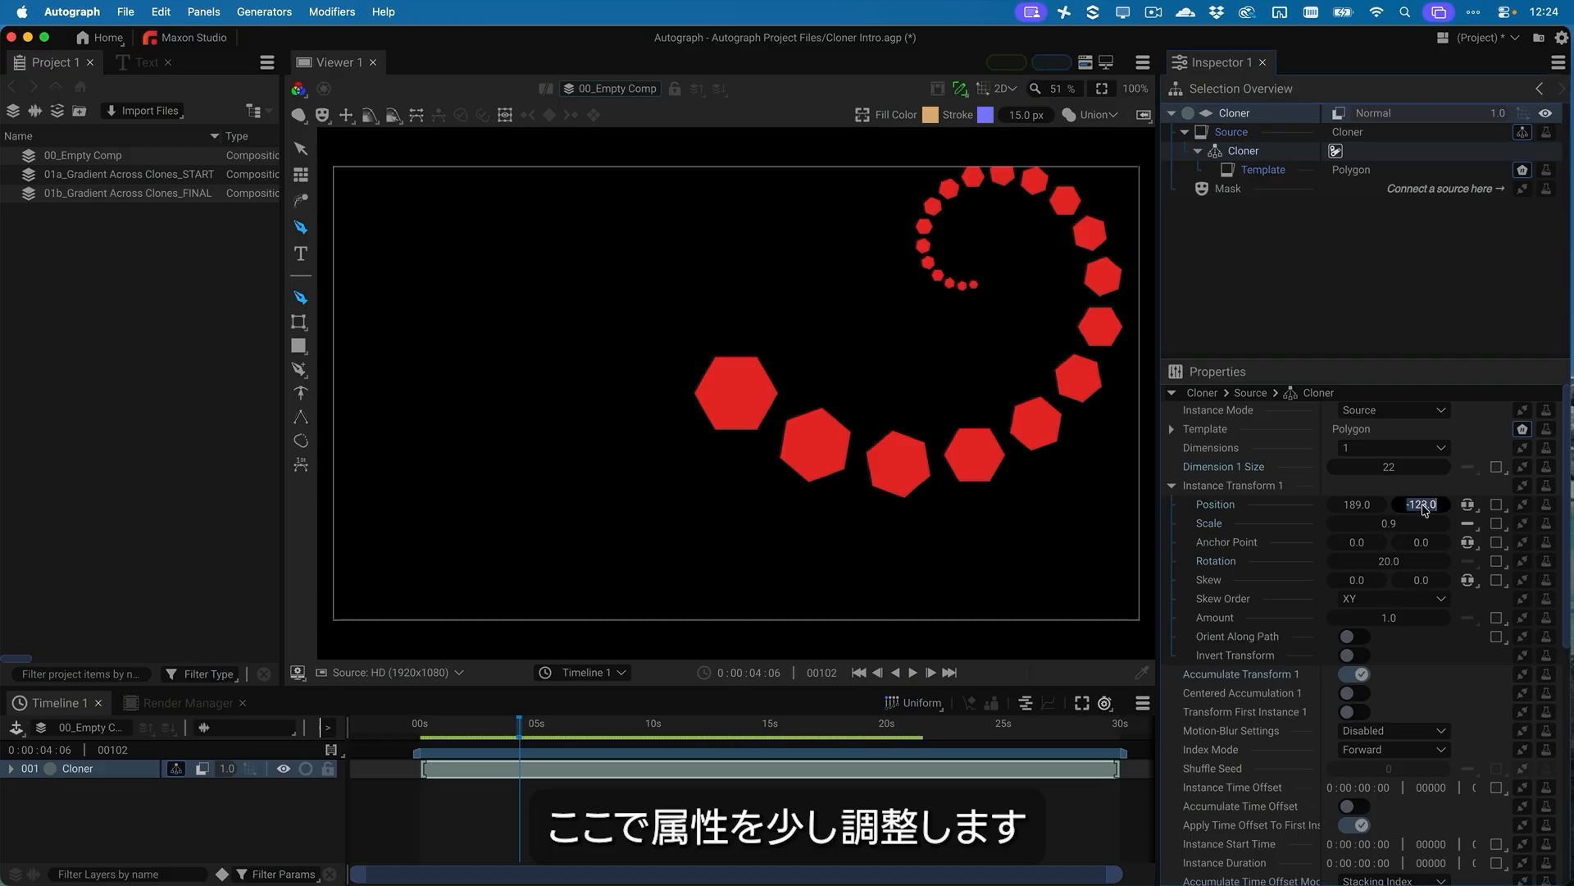
pyautogui.write('0')
pyautogui.press('Return')
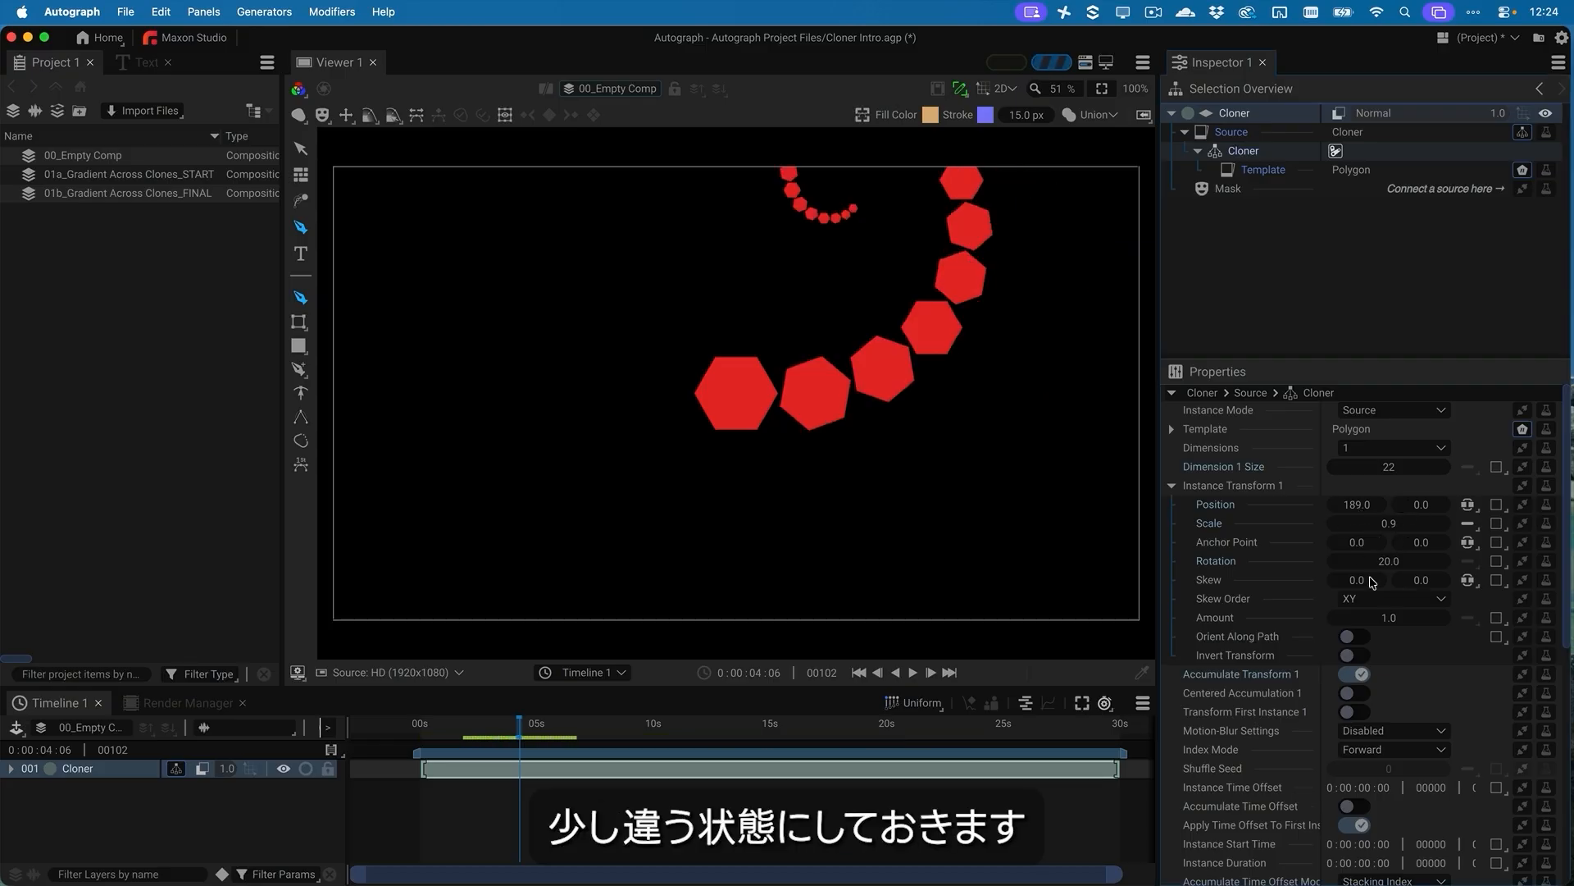
pyautogui.click(1397, 562)
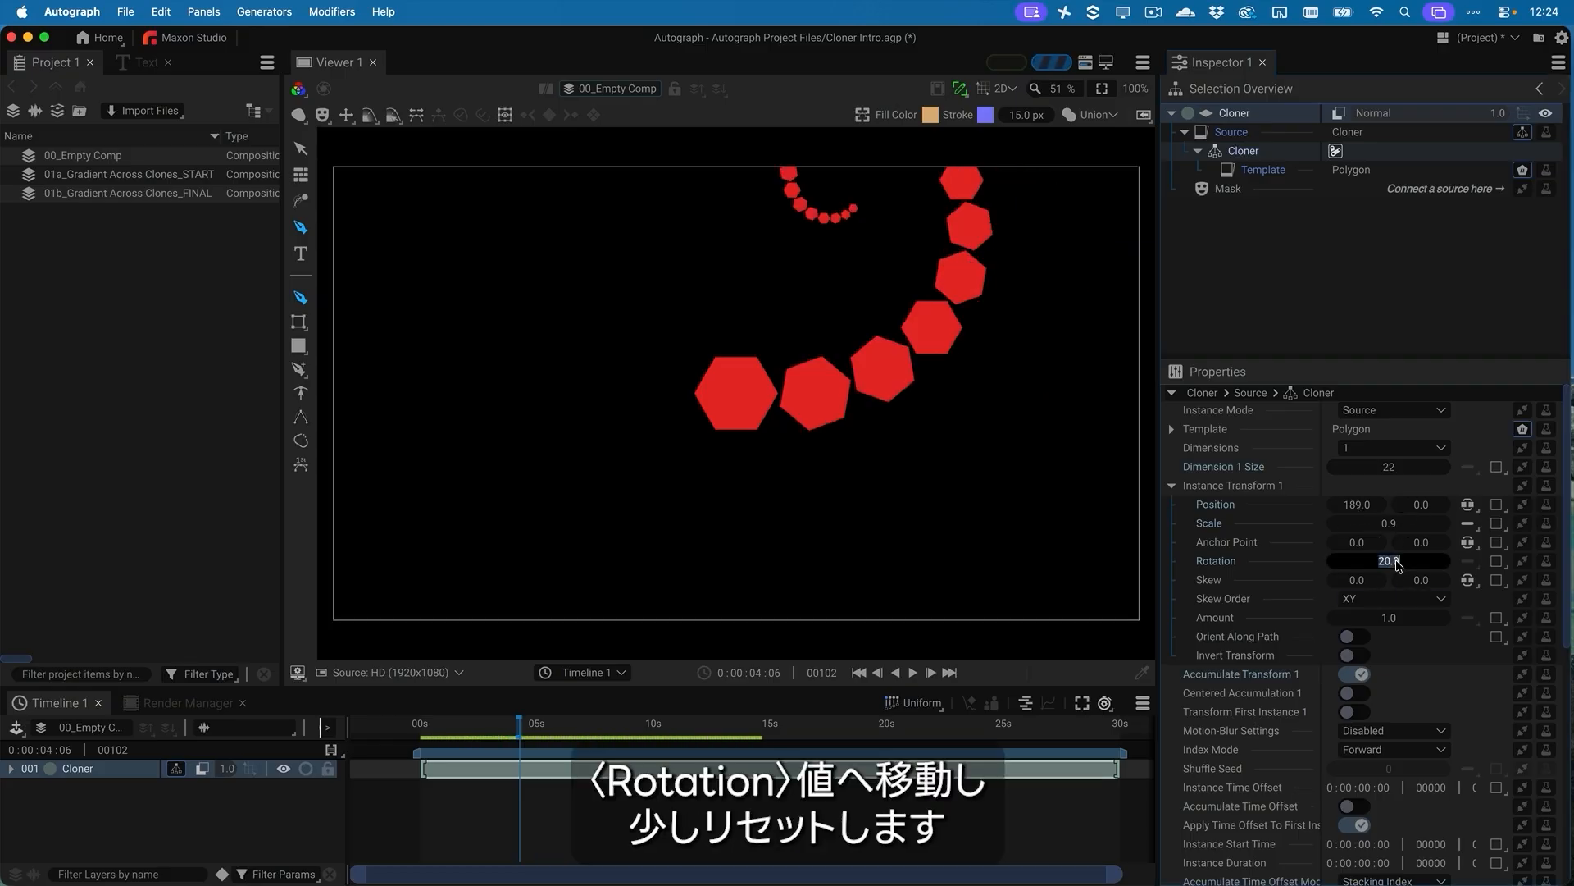
pyautogui.write('0')
pyautogui.press('Return')
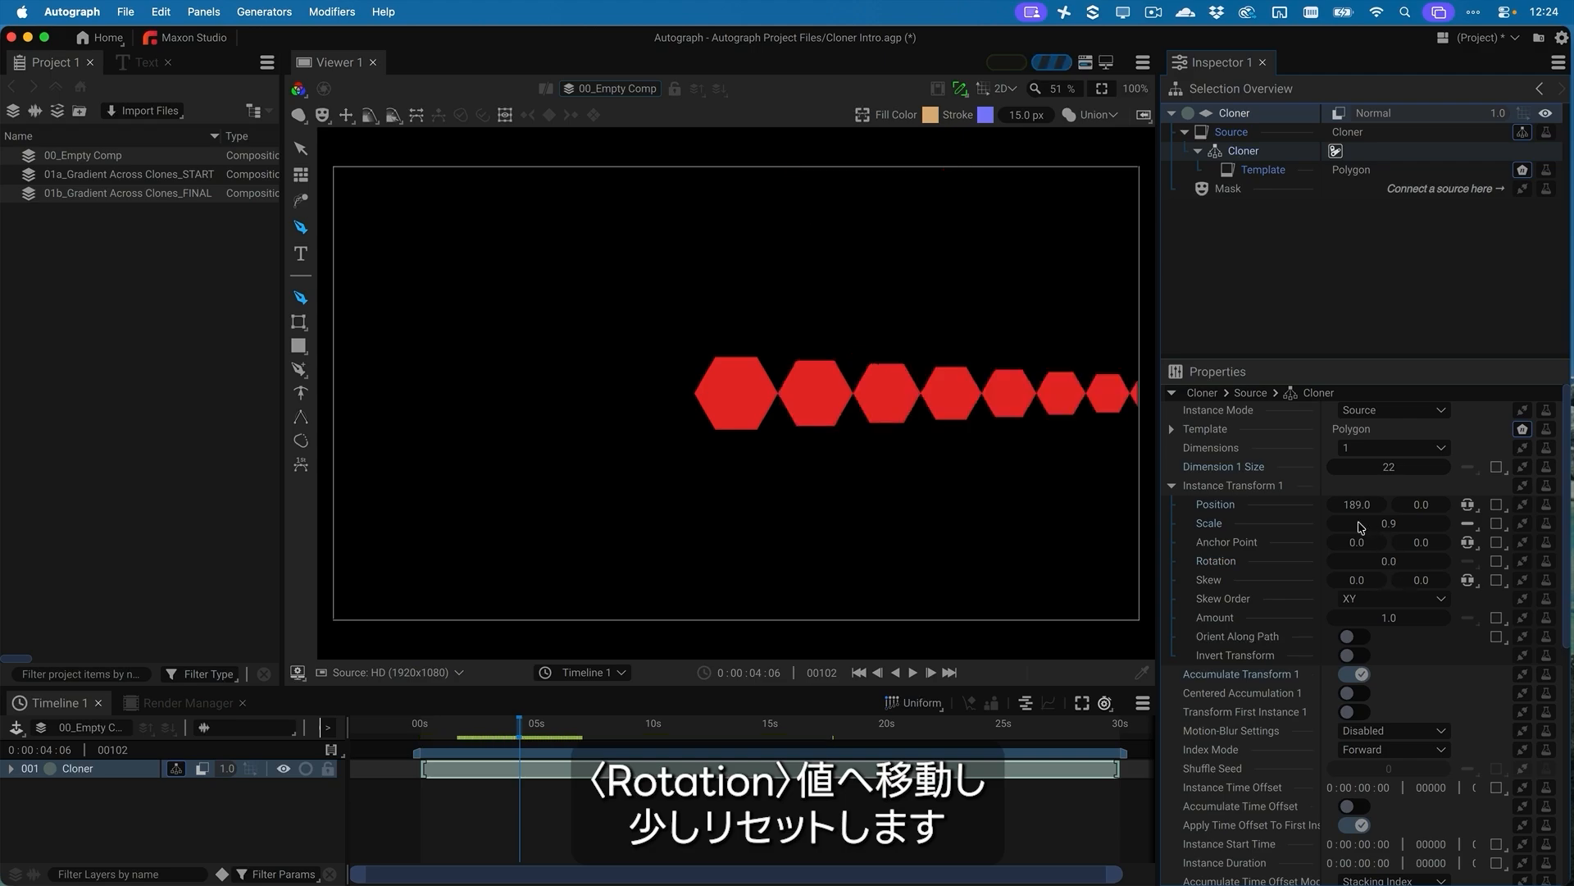
pyautogui.moveTo(1361, 506); pyautogui.dragTo(1298, 507)
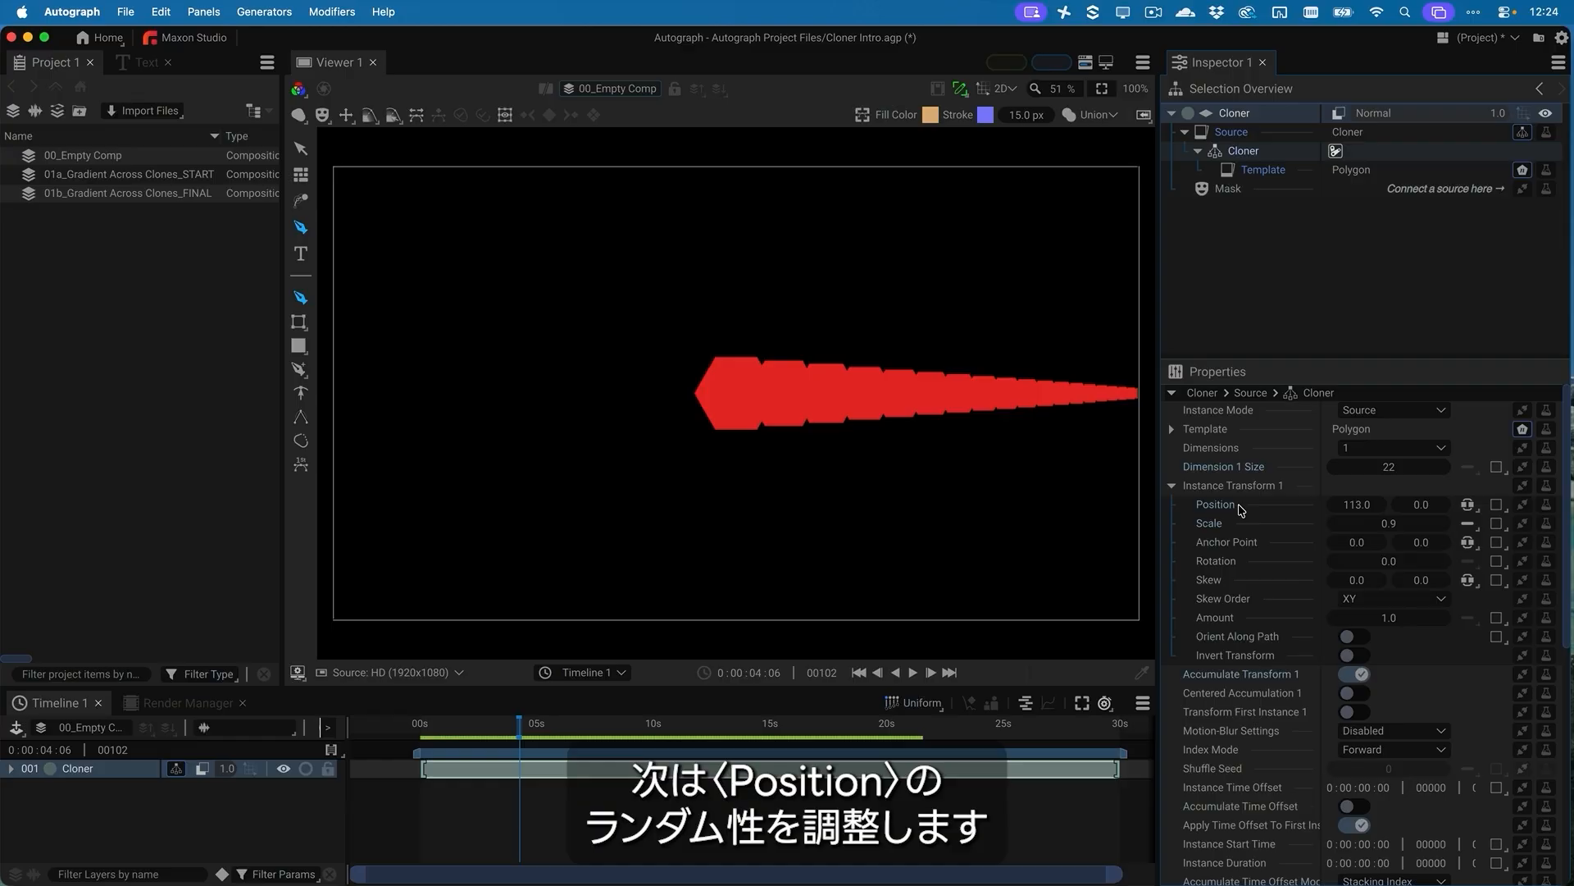
# Turn off Accumulate Transform 1 and drive the clones' Position with a Random generator set to vary by Instance
pyautogui.click(1361, 675)
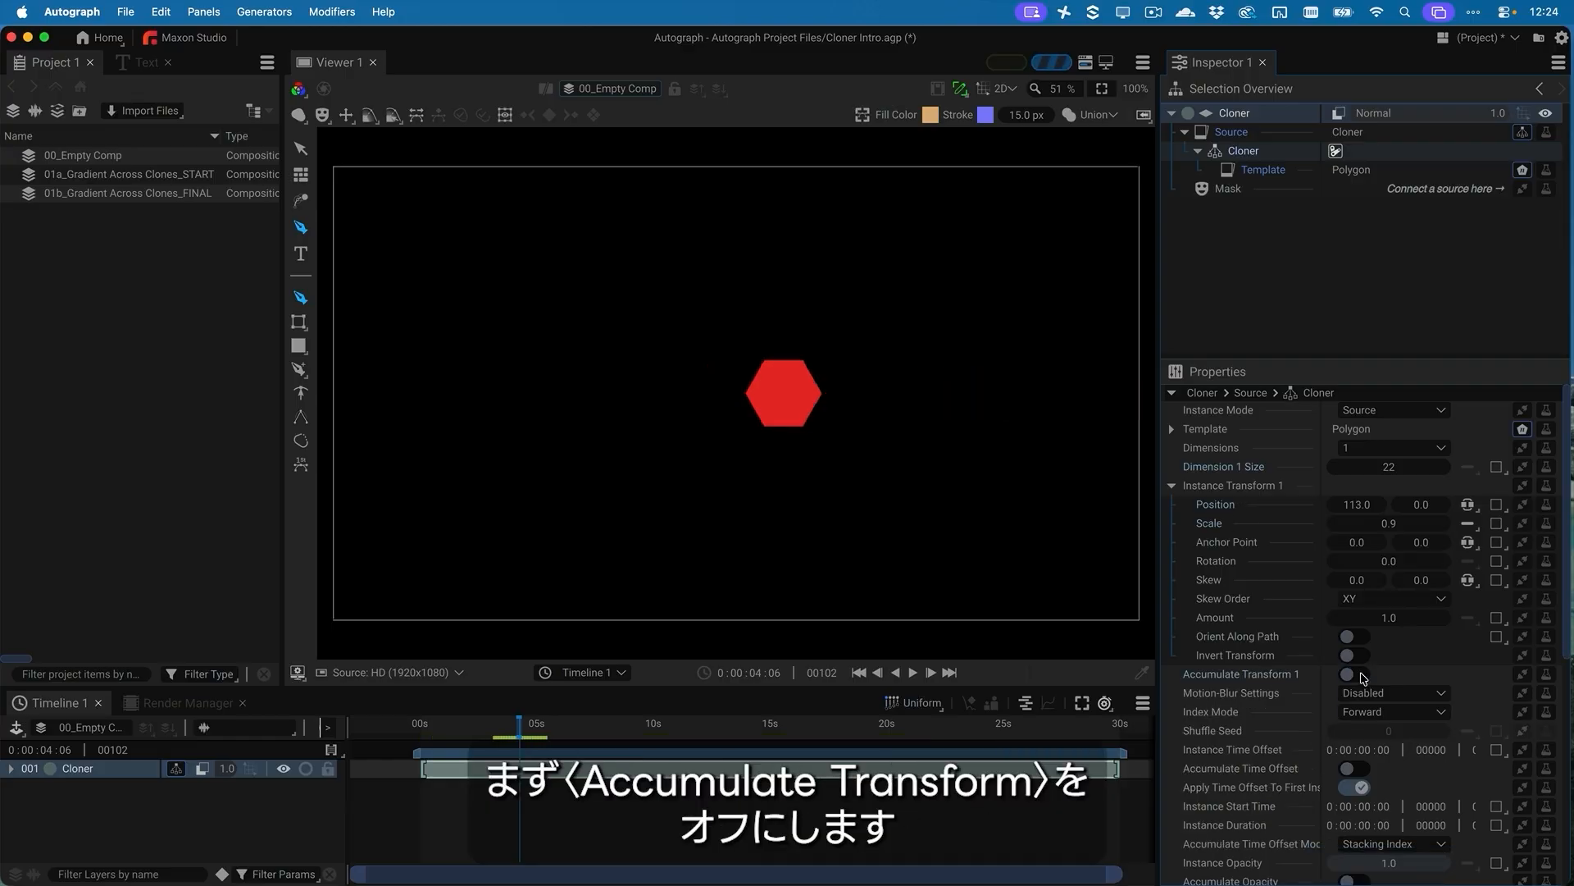
pyautogui.click(1522, 505)
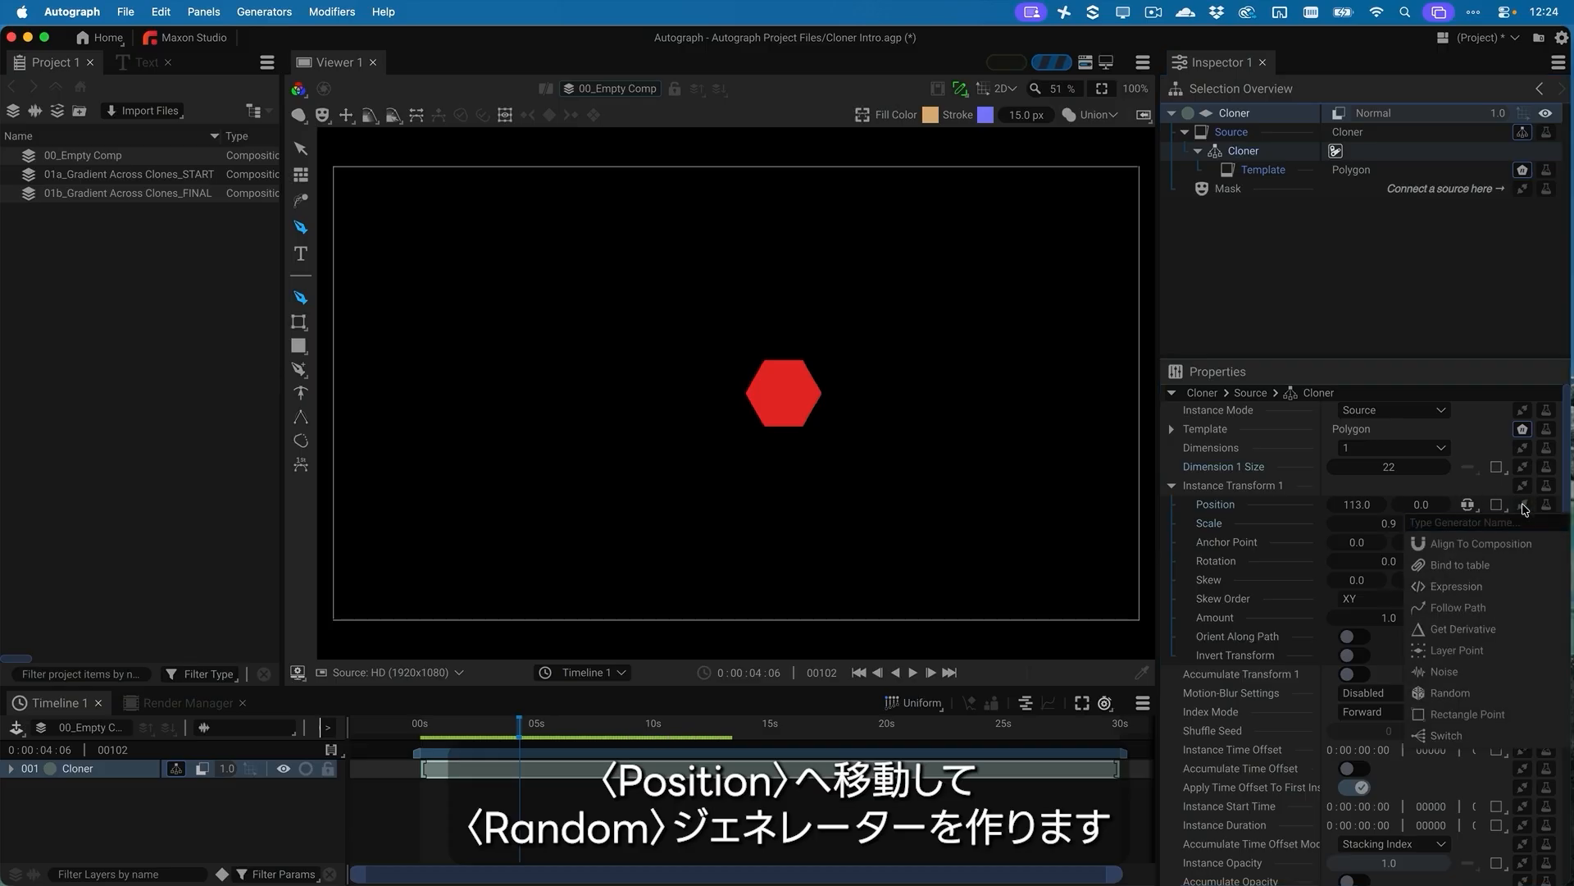
pyautogui.click(1474, 692)
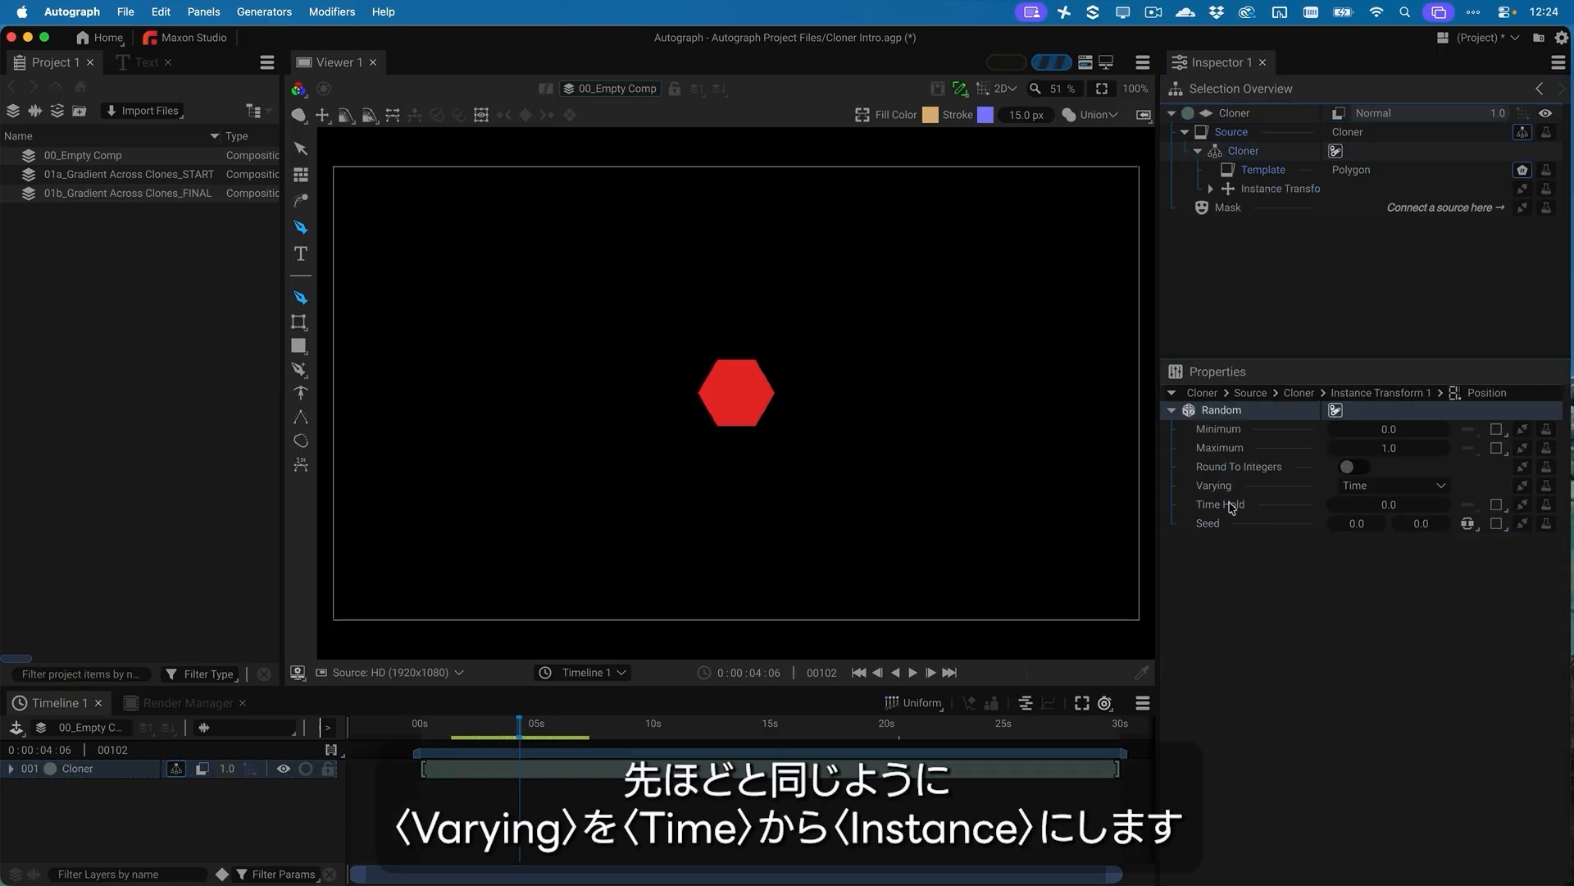
pyautogui.click(1345, 489)
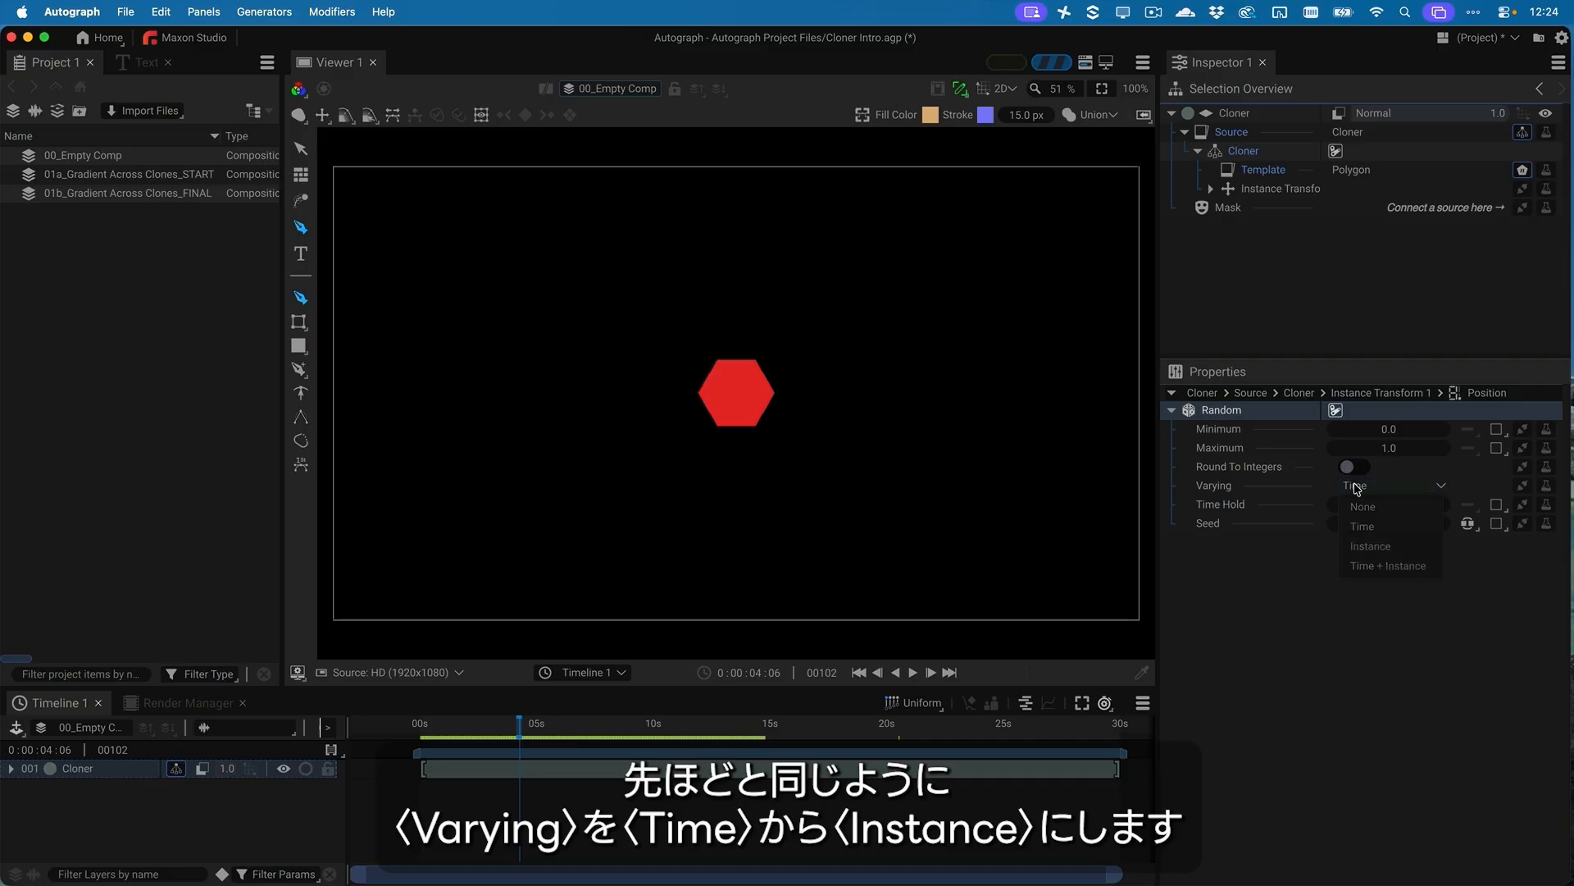
pyautogui.click(1402, 545)
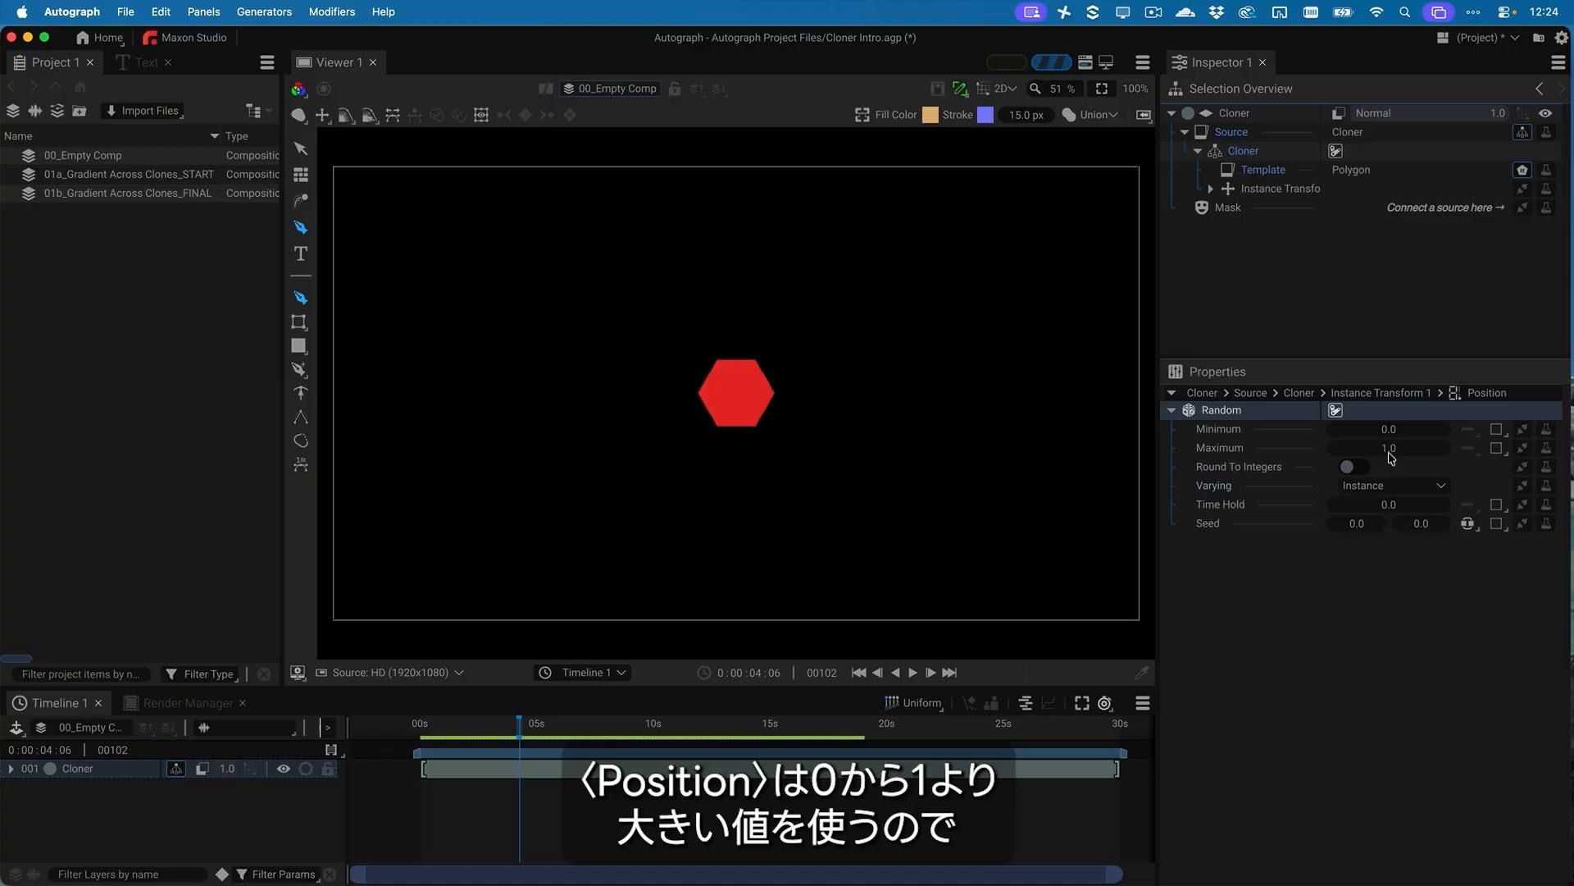
# Scatter the clones around the composition center with a Position Random range from about -440 Minimum to about 401 Maximum
pyautogui.moveTo(1390, 451); pyautogui.dragTo(1462, 451)
pyautogui.moveTo(1389, 448)
pyautogui.mouseDown()
pyautogui.moveTo(1407, 448)
pyautogui.moveTo(1366, 447)
pyautogui.moveTo(1388, 451)
pyautogui.mouseUp()
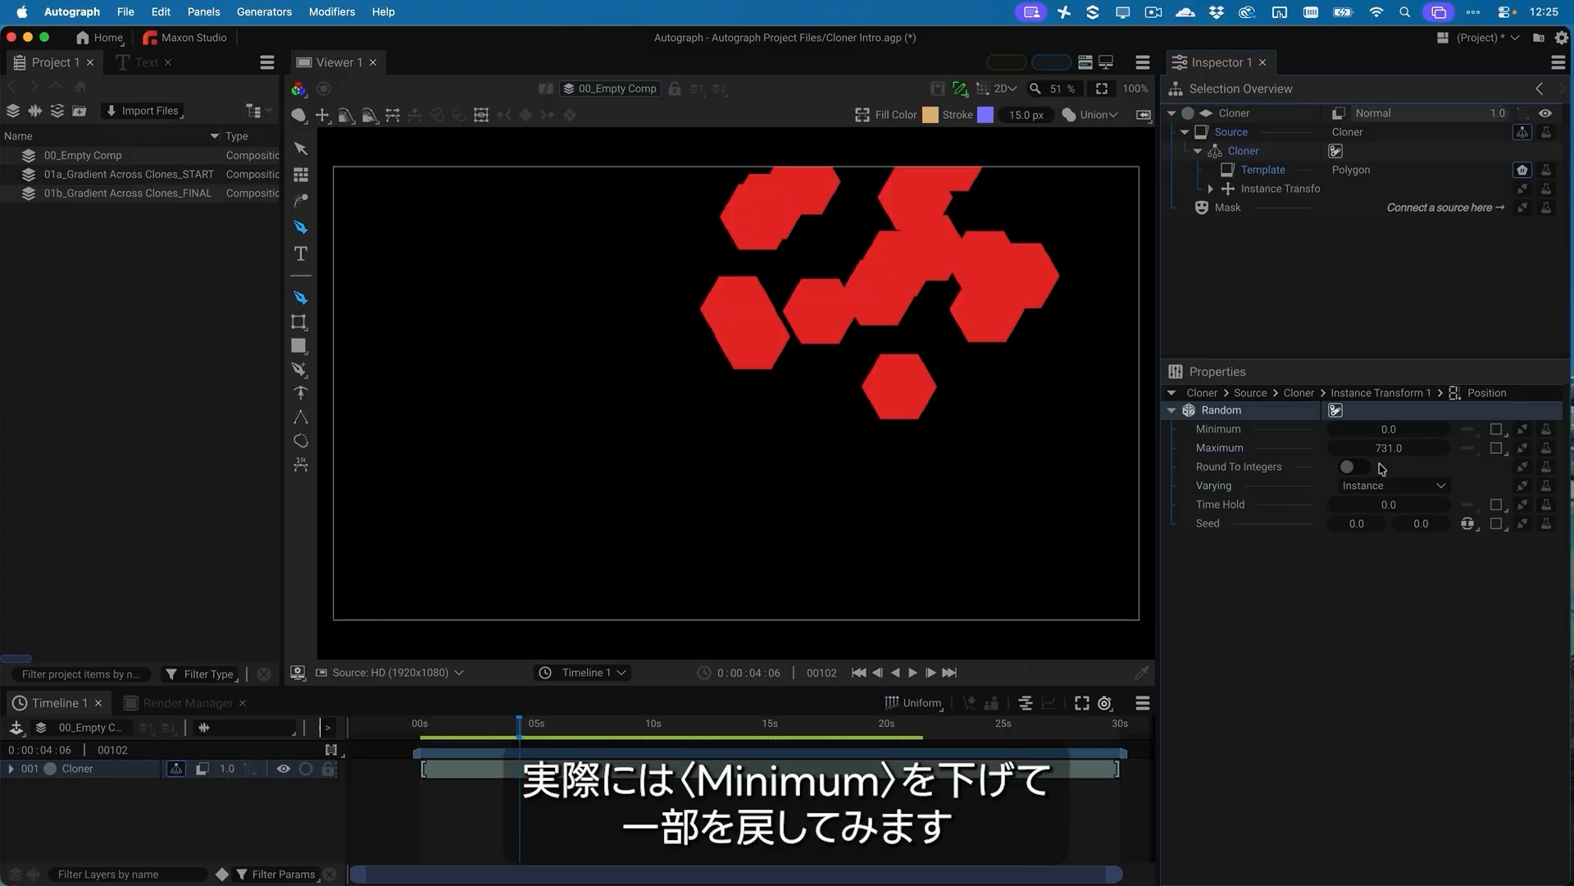
pyautogui.moveTo(1389, 429); pyautogui.dragTo(905, 429)
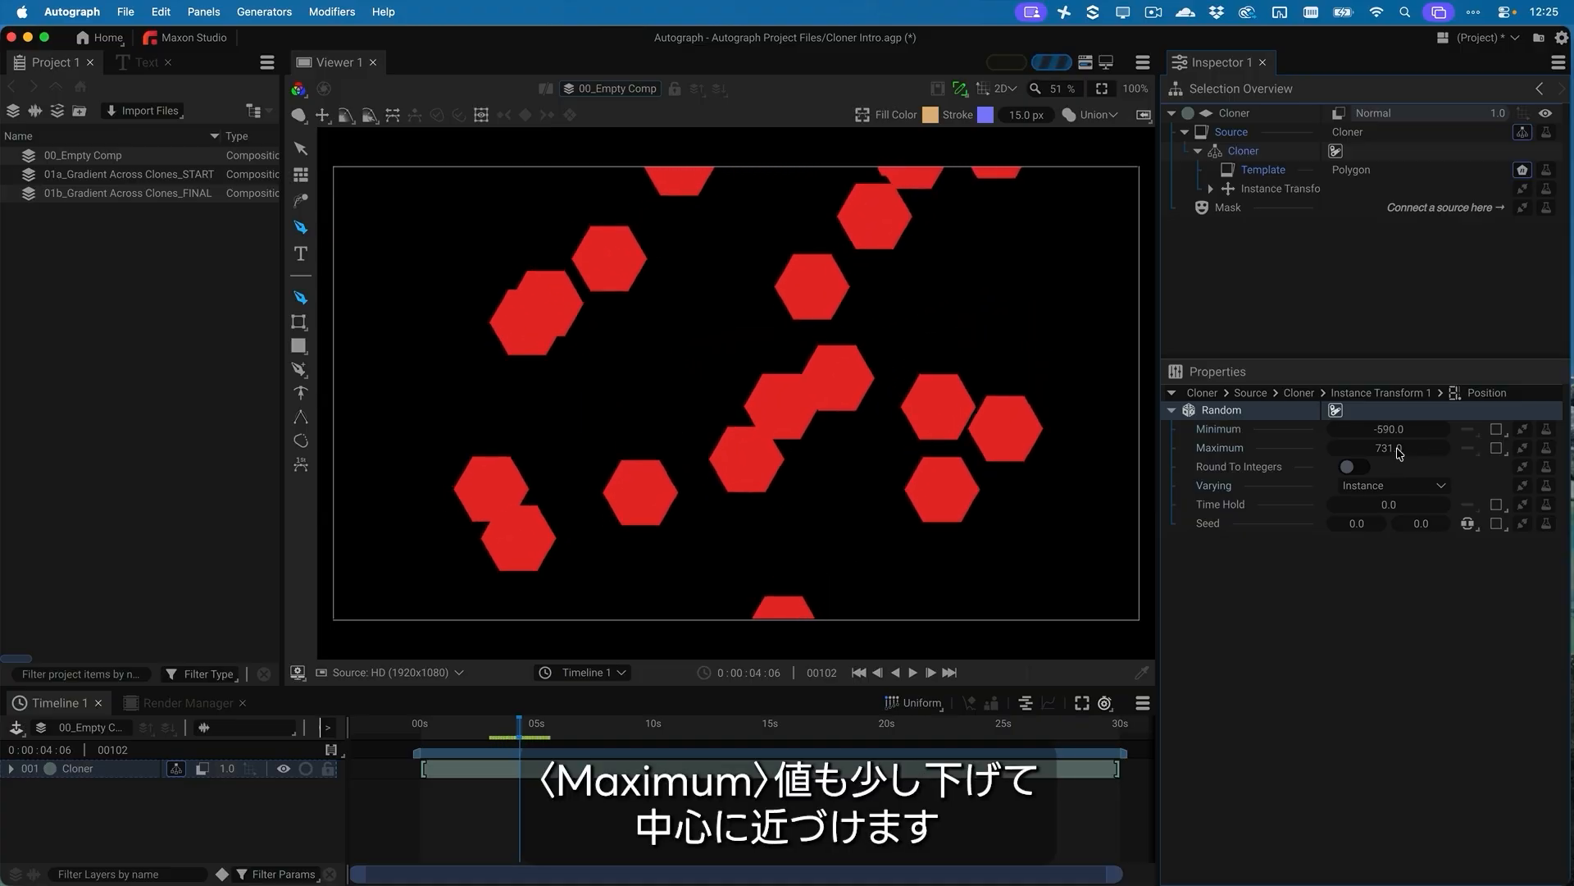
pyautogui.moveTo(1398, 449); pyautogui.dragTo(1127, 449)
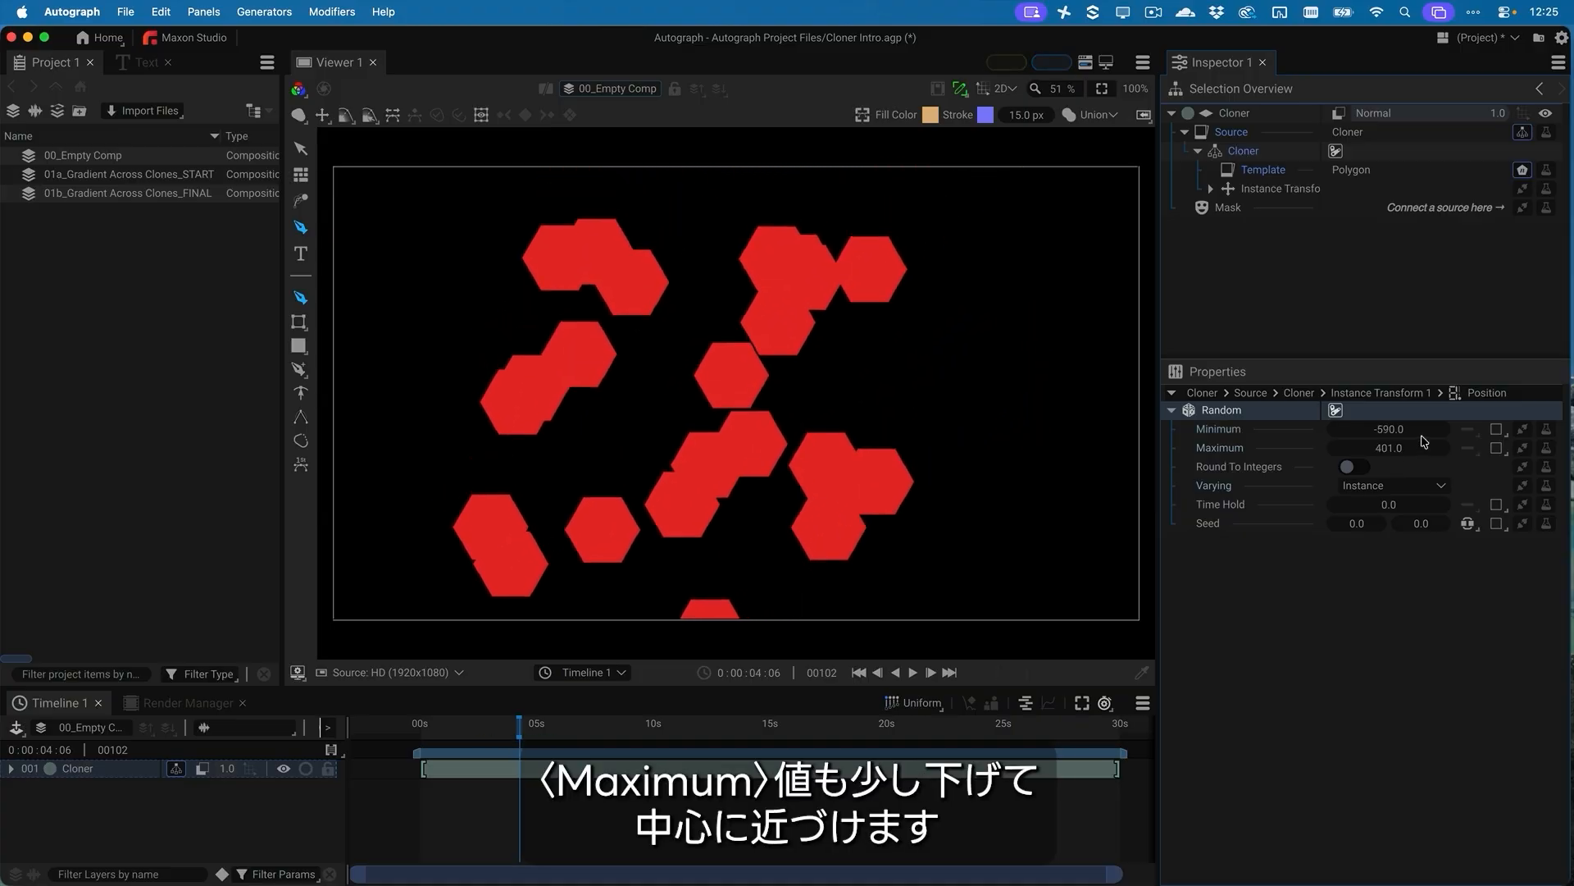
pyautogui.moveTo(1383, 430); pyautogui.dragTo(1506, 431)
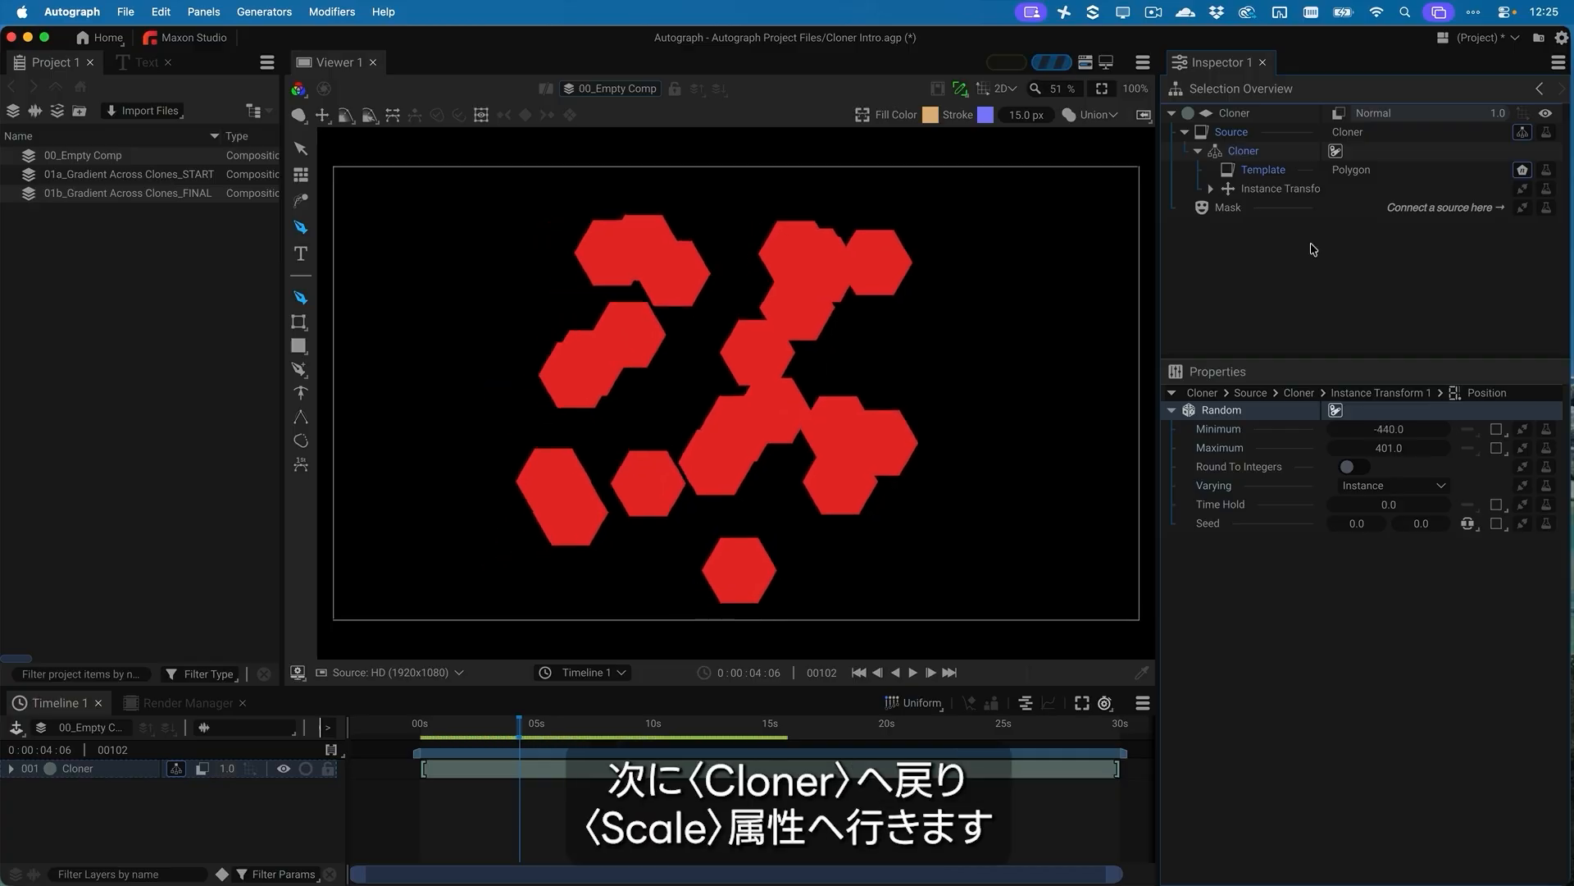
# Return to the Cloner's properties and add a Random generator to the Scale of Instance Transform 1
pyautogui.click(1257, 154)
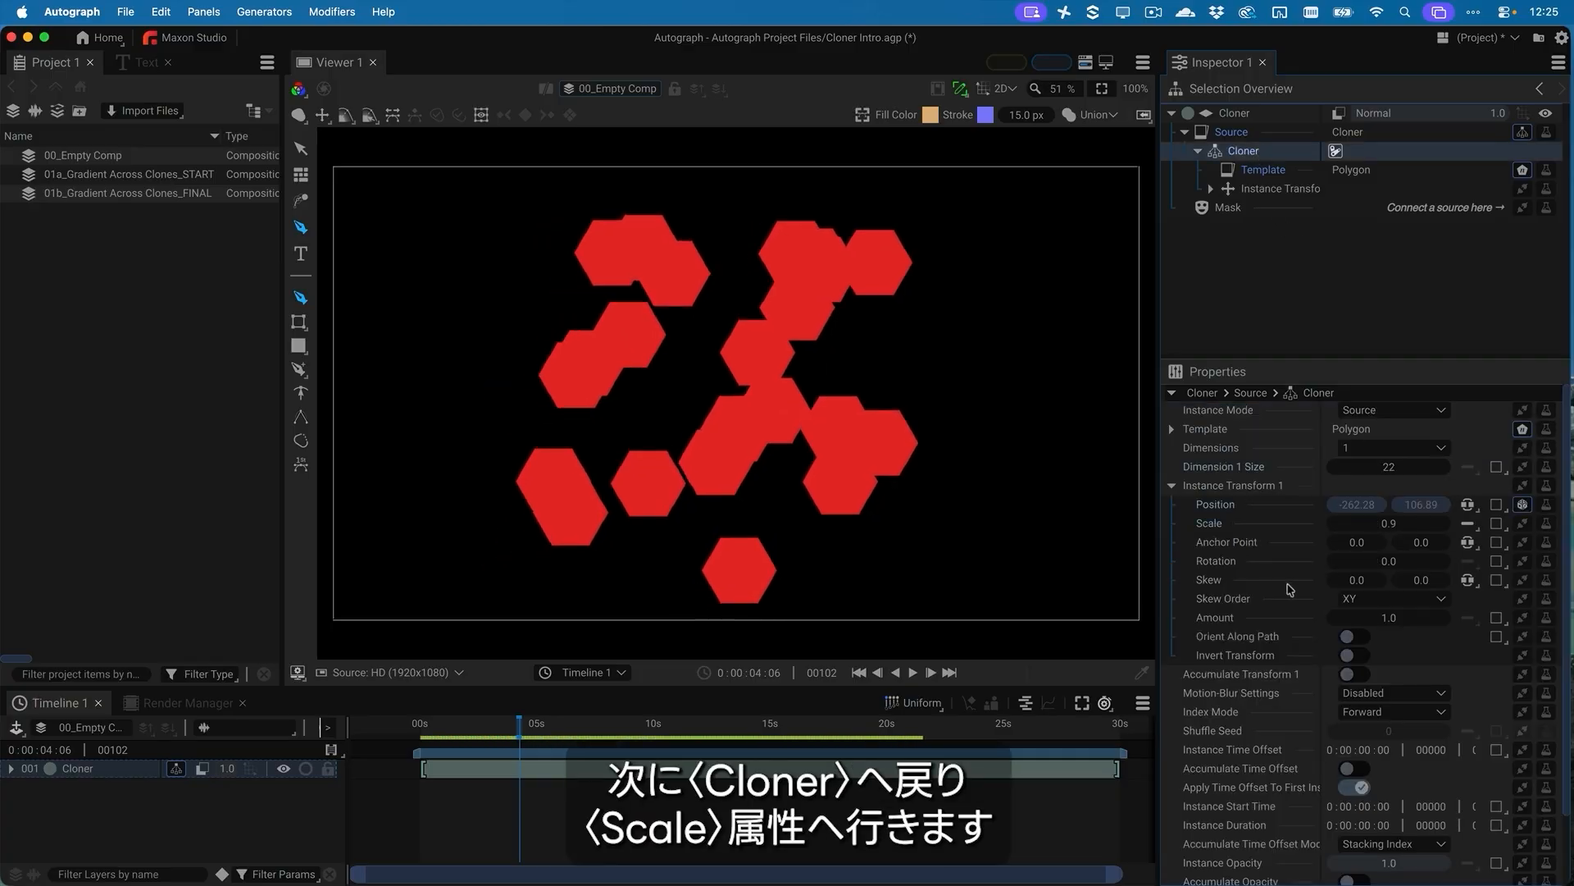
pyautogui.click(1522, 524)
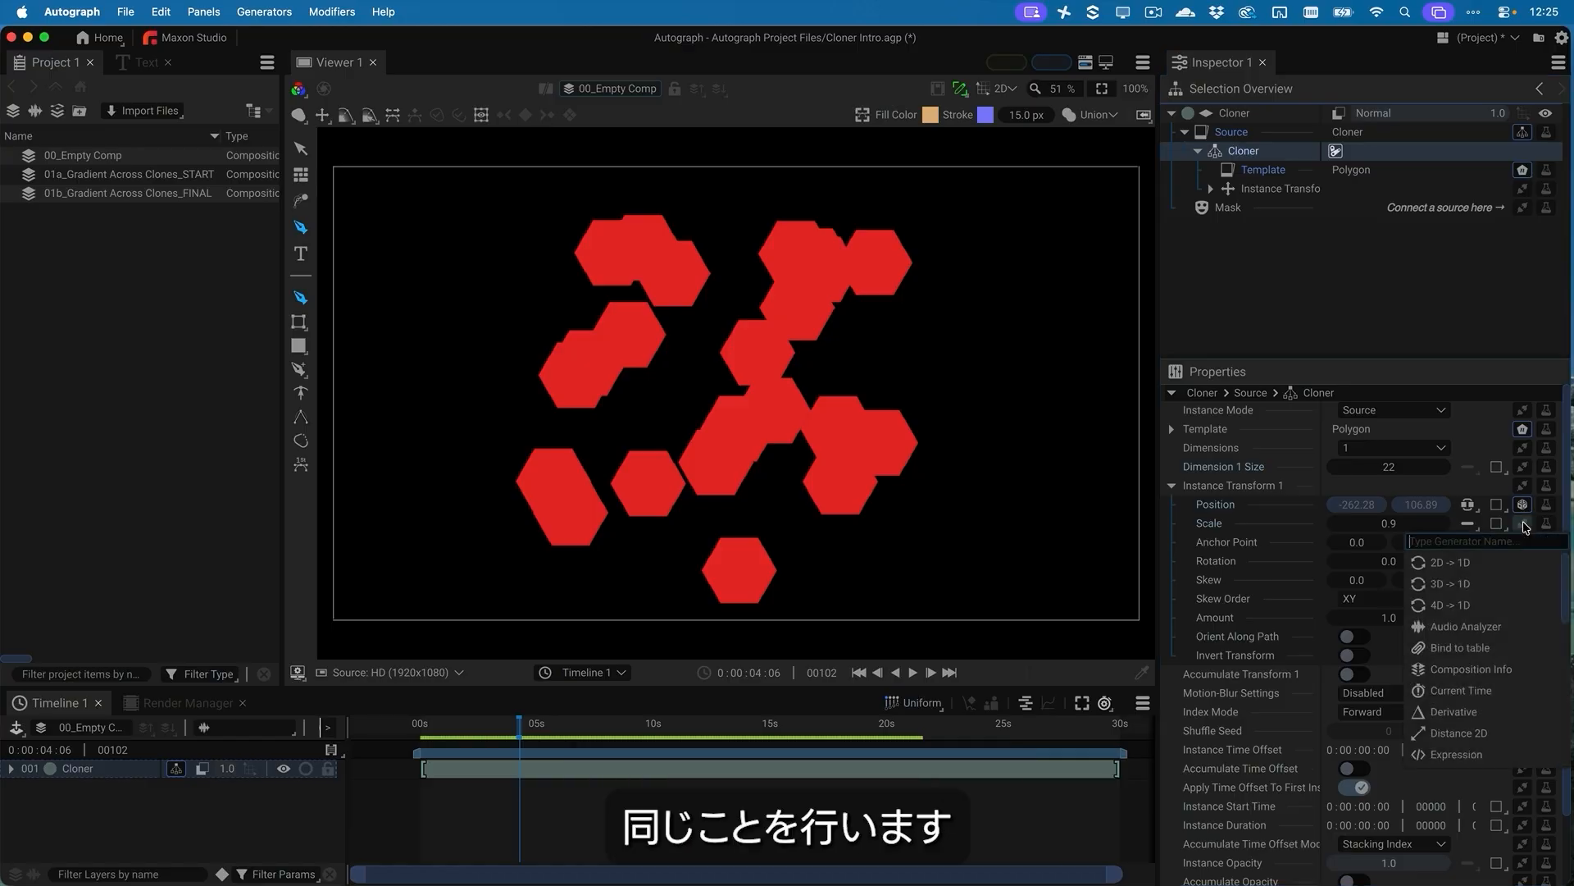
pyautogui.scroll(-10, 1480, 710)
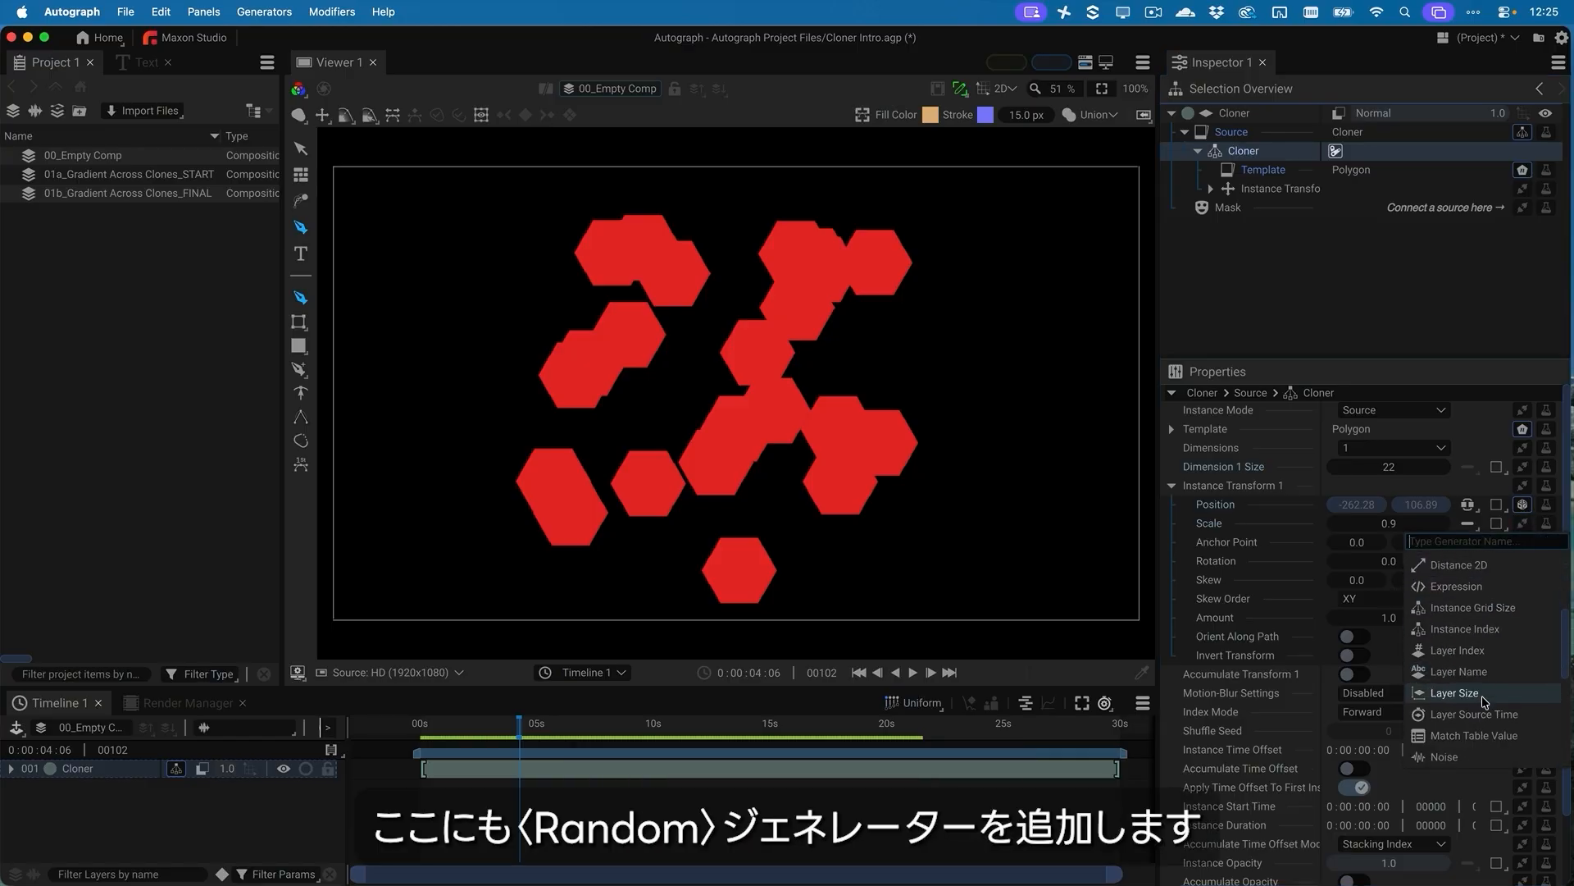
pyautogui.click(1470, 684)
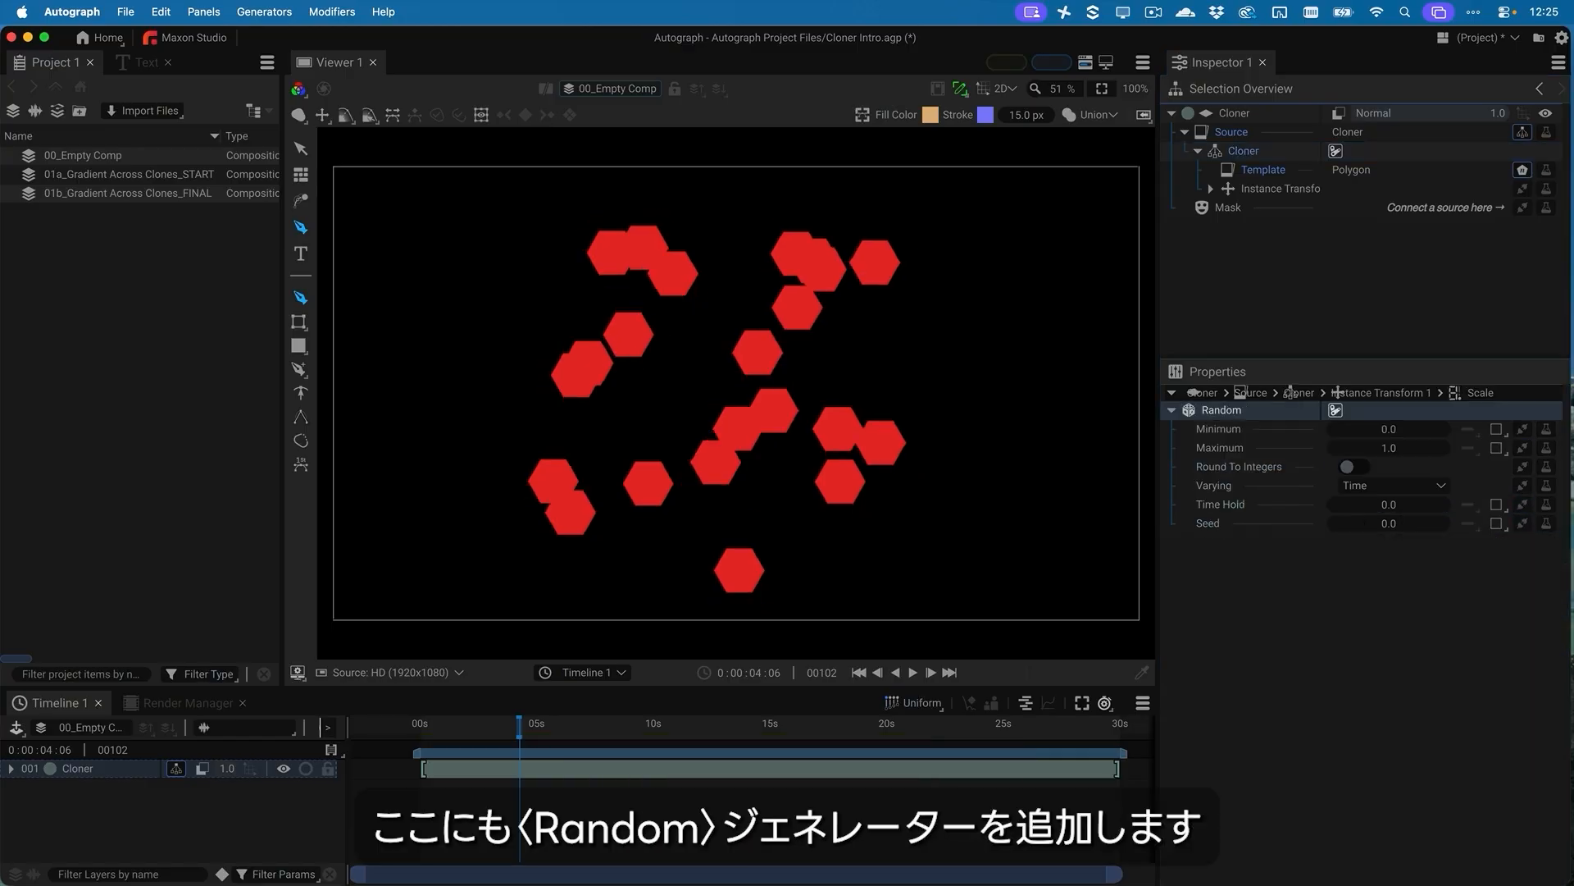
# Set the Scale Random generator to Minimum 0.2 and Maximum 1.2, with Varying set to Instance
pyautogui.moveTo(1394, 429); pyautogui.dragTo(1467, 429)
pyautogui.doubleClick(1400, 431)
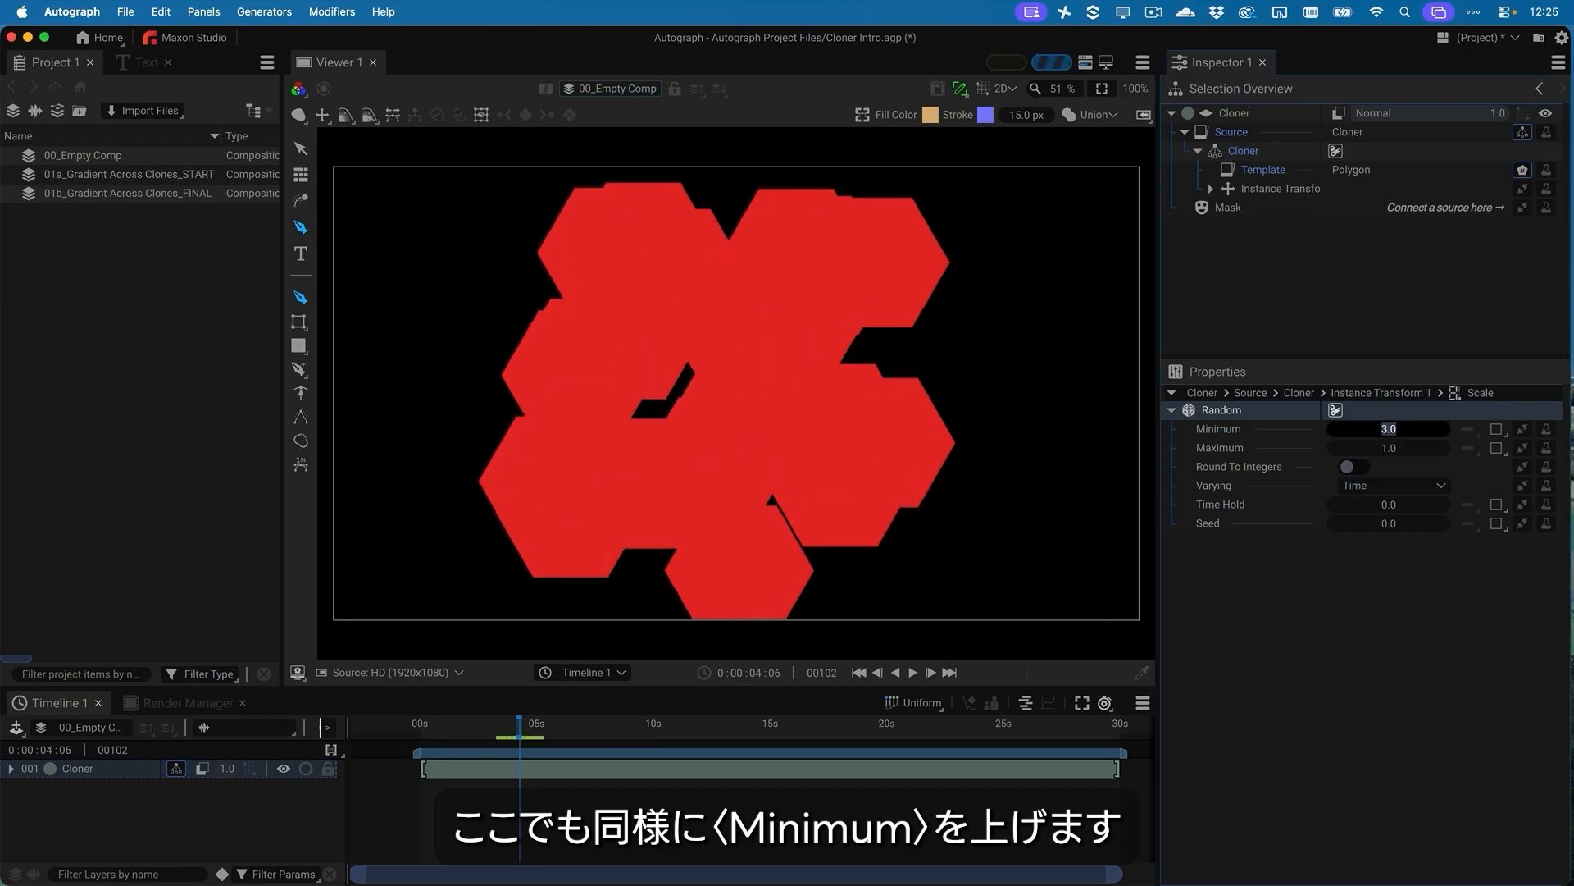
pyautogui.write('.2')
pyautogui.press('Return')
pyautogui.doubleClick(1399, 449)
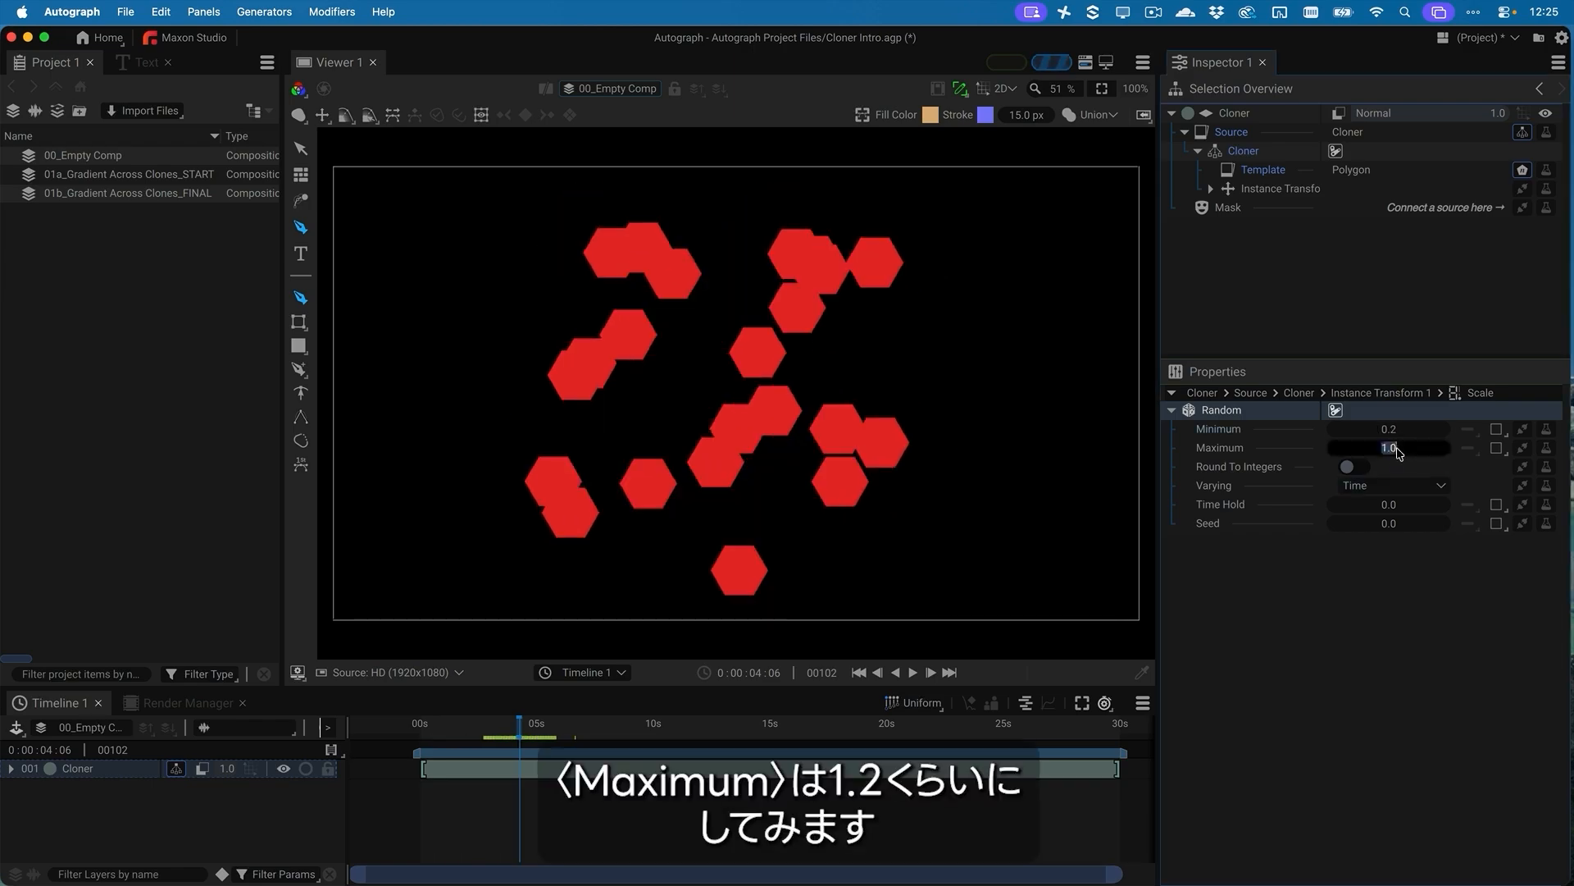
pyautogui.write('1.2')
pyautogui.press('Return')
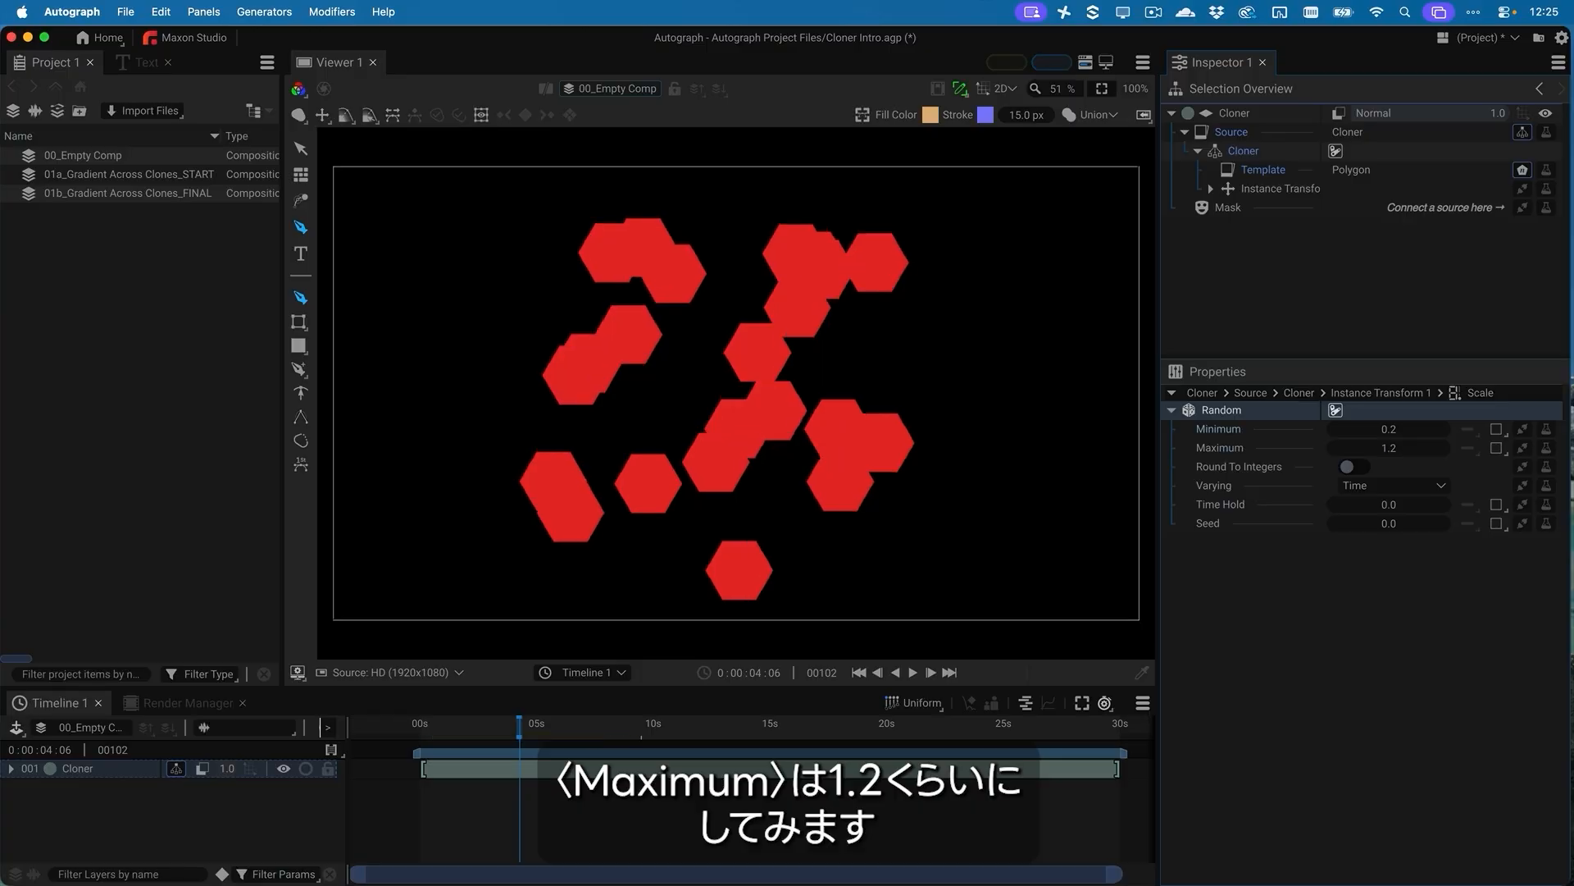
pyautogui.click(1385, 486)
pyautogui.click(1391, 544)
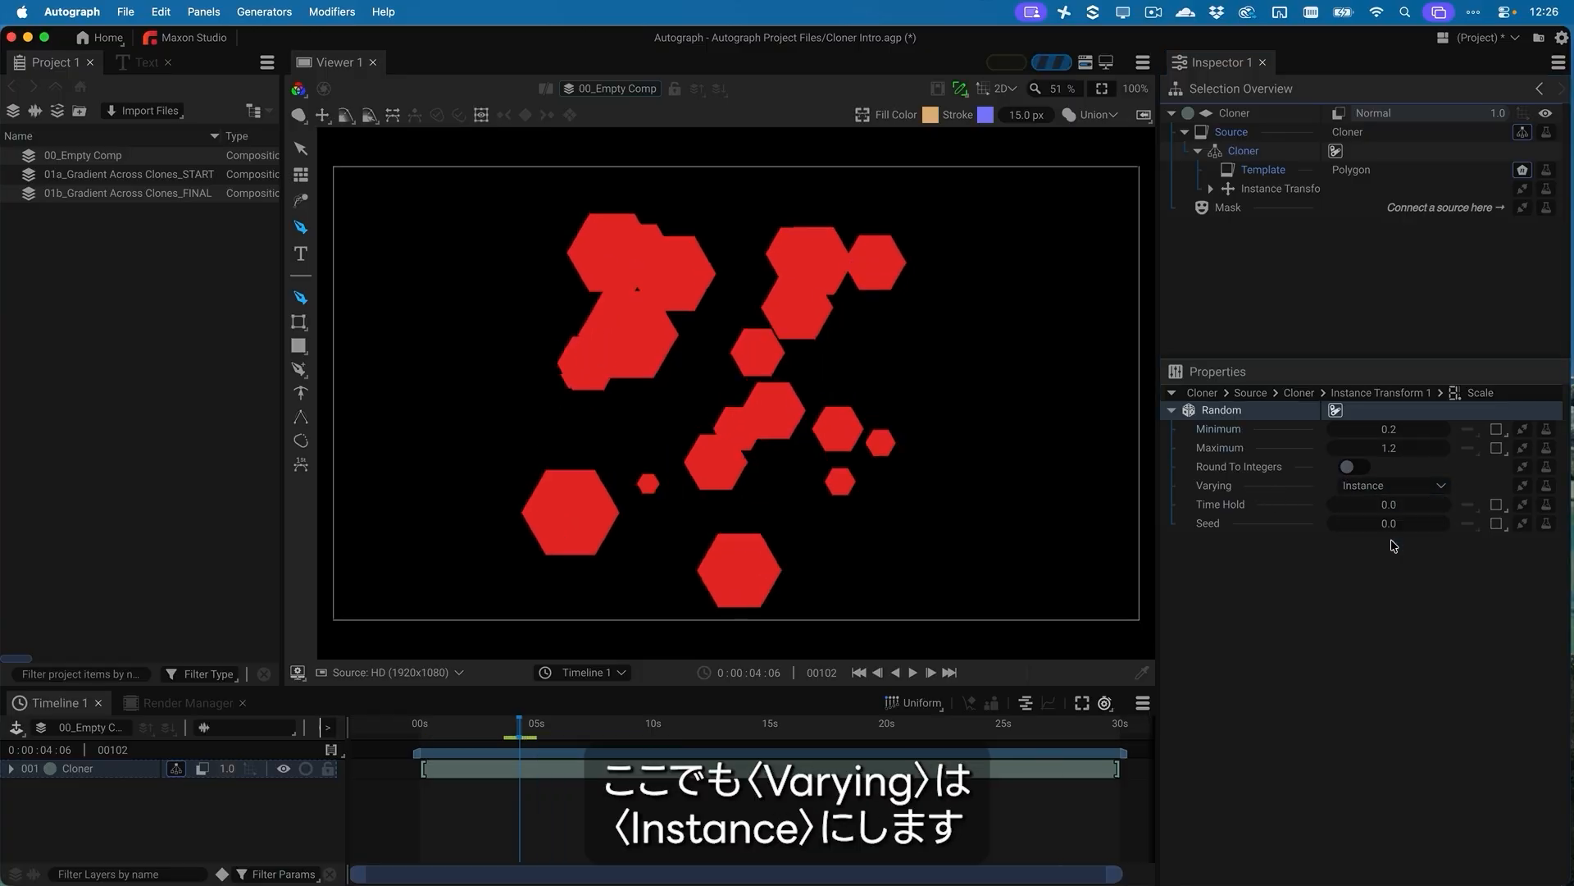
# Try Time + Instance as the Scale Random generator's Varying mode, scrub the timeline to preview it, and set Varying back to Instance
pyautogui.click(1392, 485)
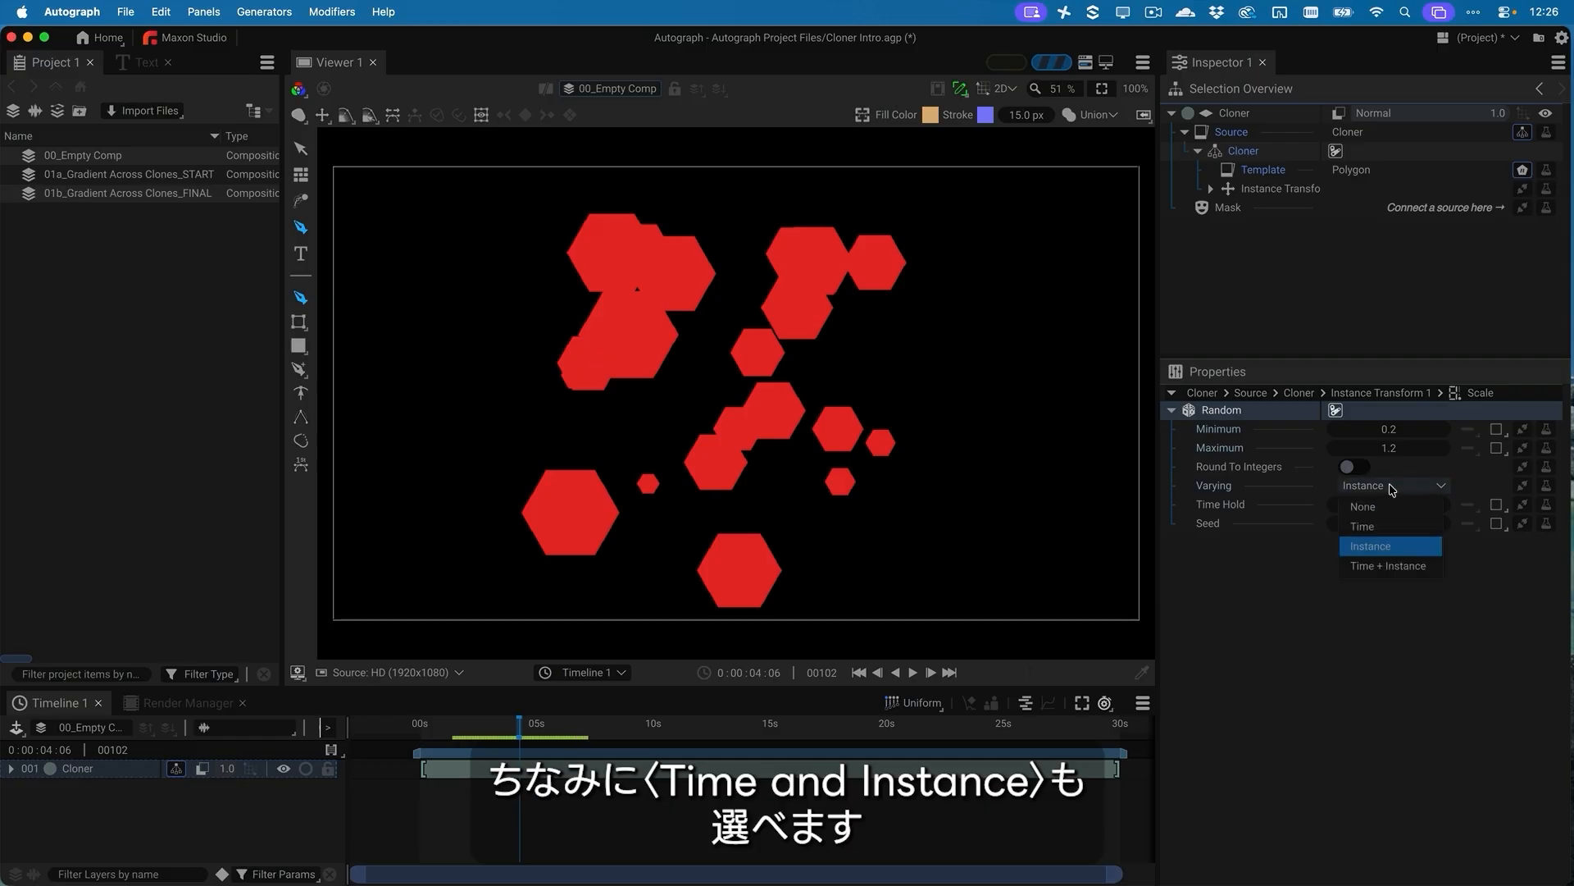
pyautogui.click(1388, 566)
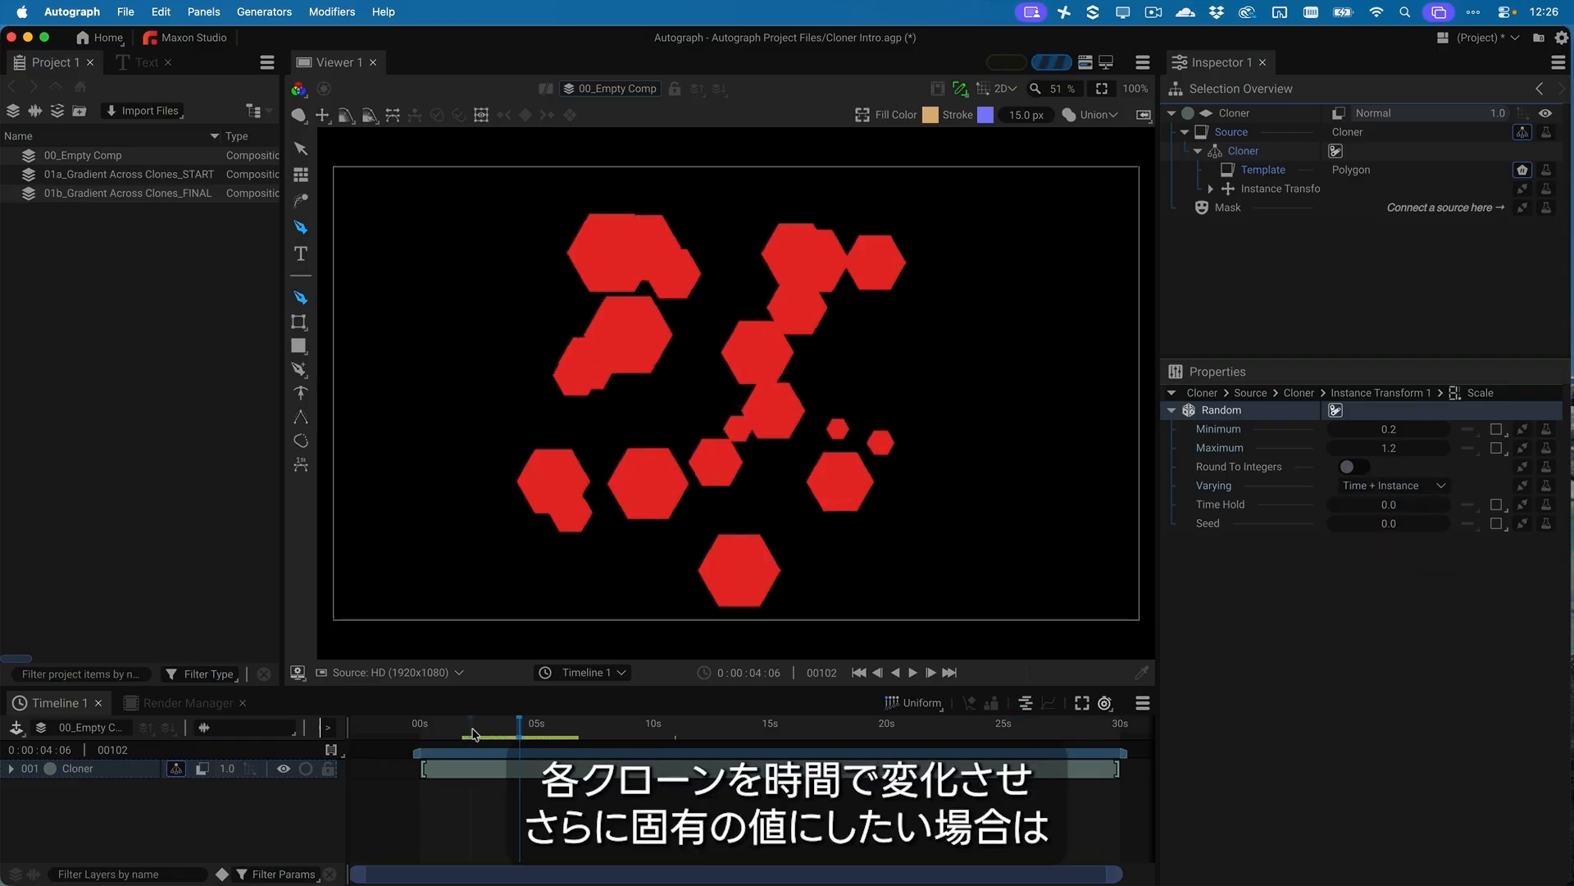
pyautogui.click(494, 730)
pyautogui.moveTo(495, 730); pyautogui.dragTo(533, 736)
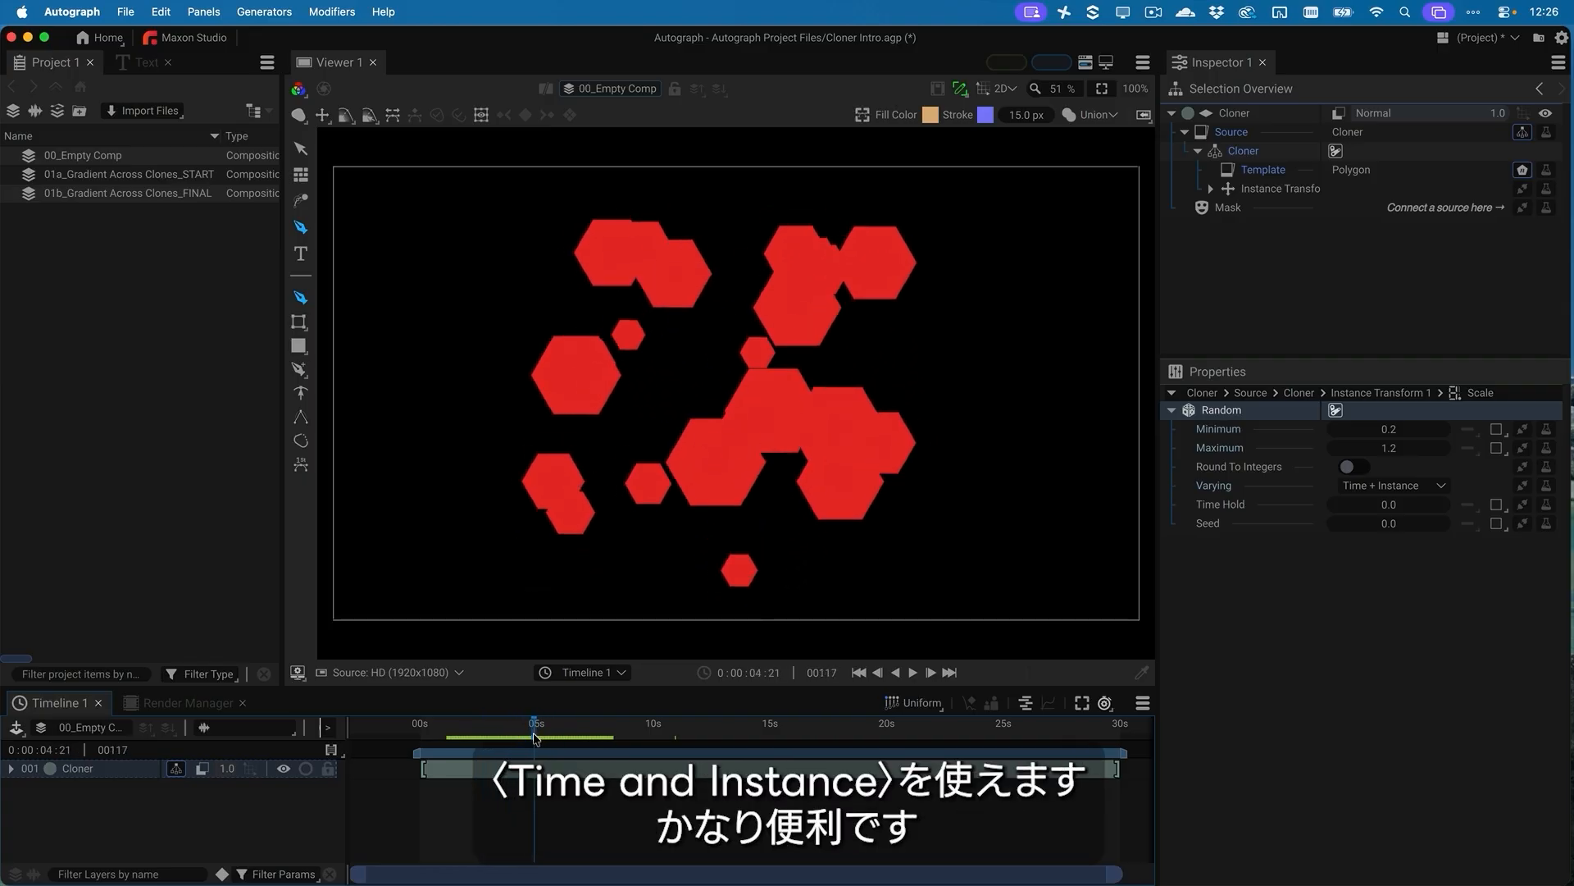
pyautogui.click(1433, 485)
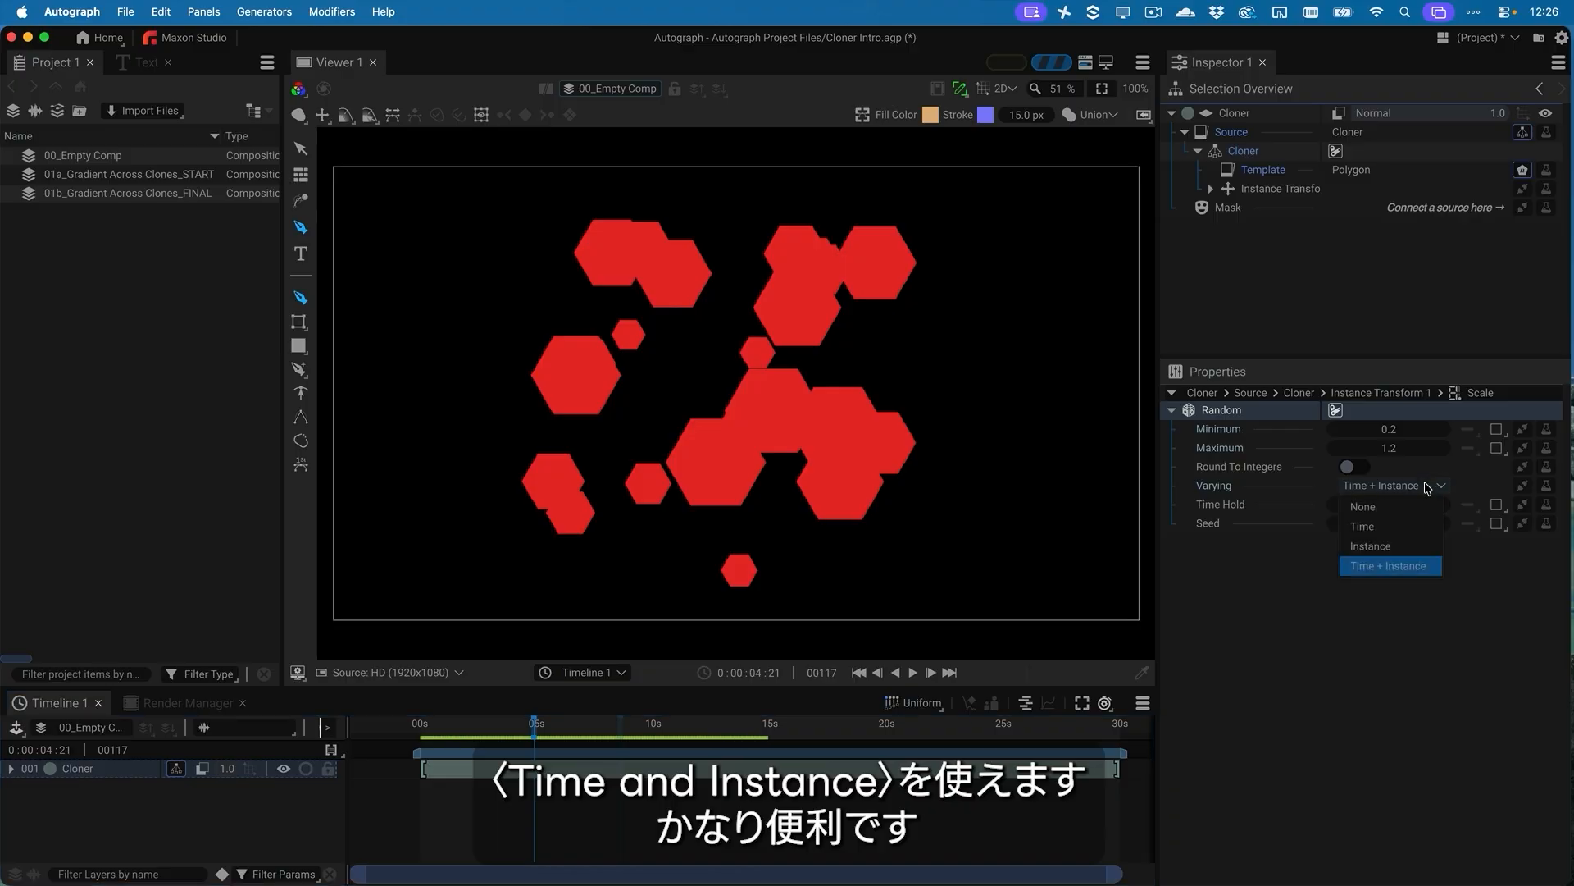
pyautogui.click(1399, 547)
# Return to the Cloner's properties and try Accumulate Transform 1 on the randomized clones, turning it off again
pyautogui.click(1271, 152)
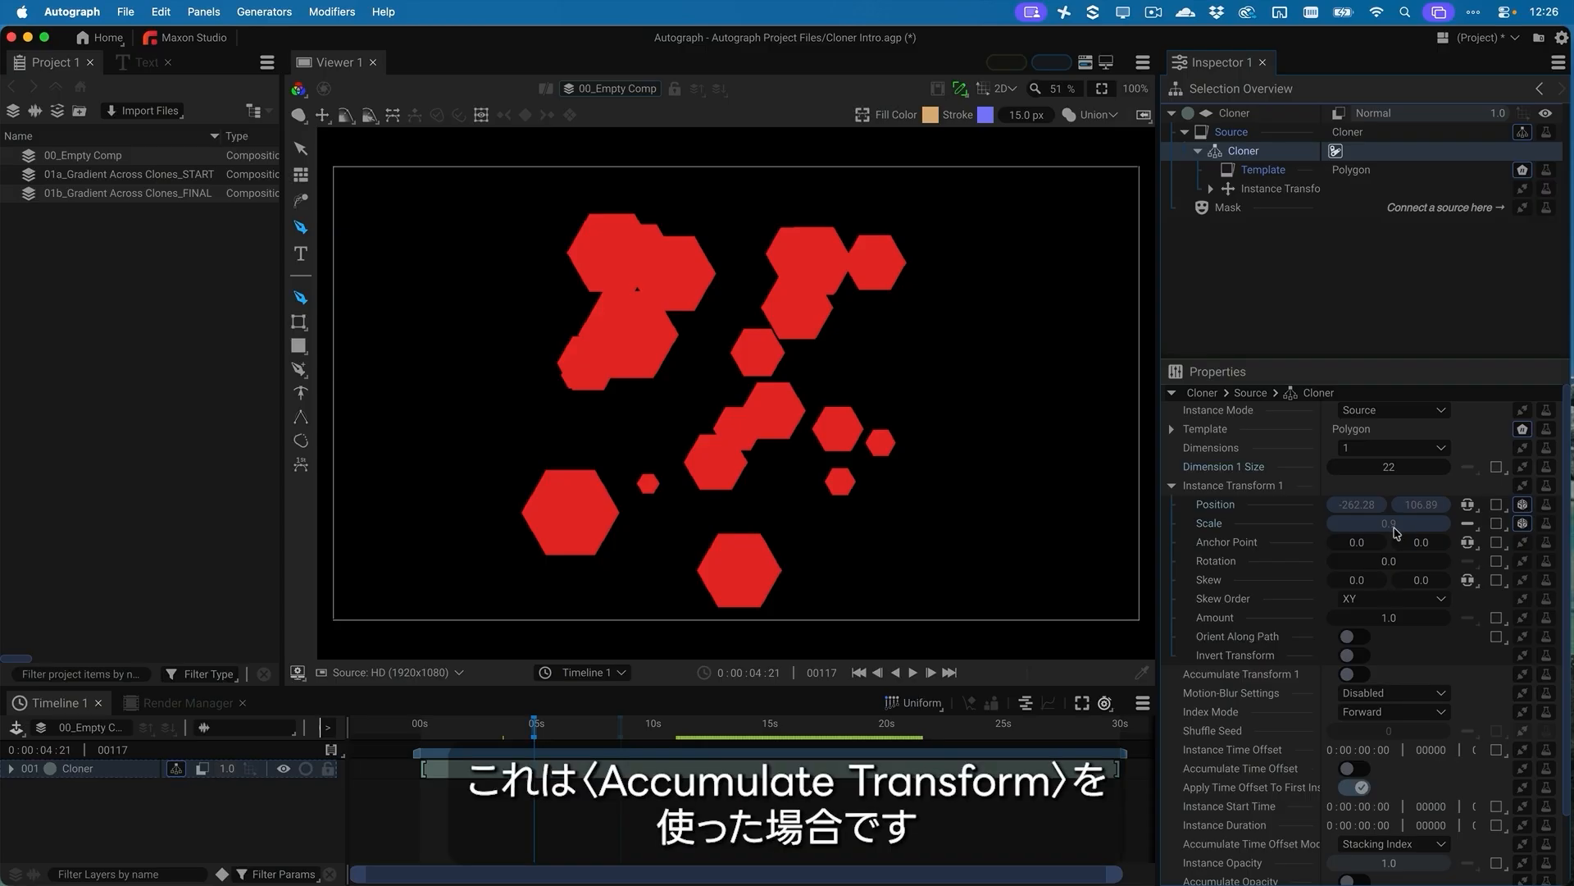
pyautogui.moveTo(1394, 532); pyautogui.dragTo(1341, 537)
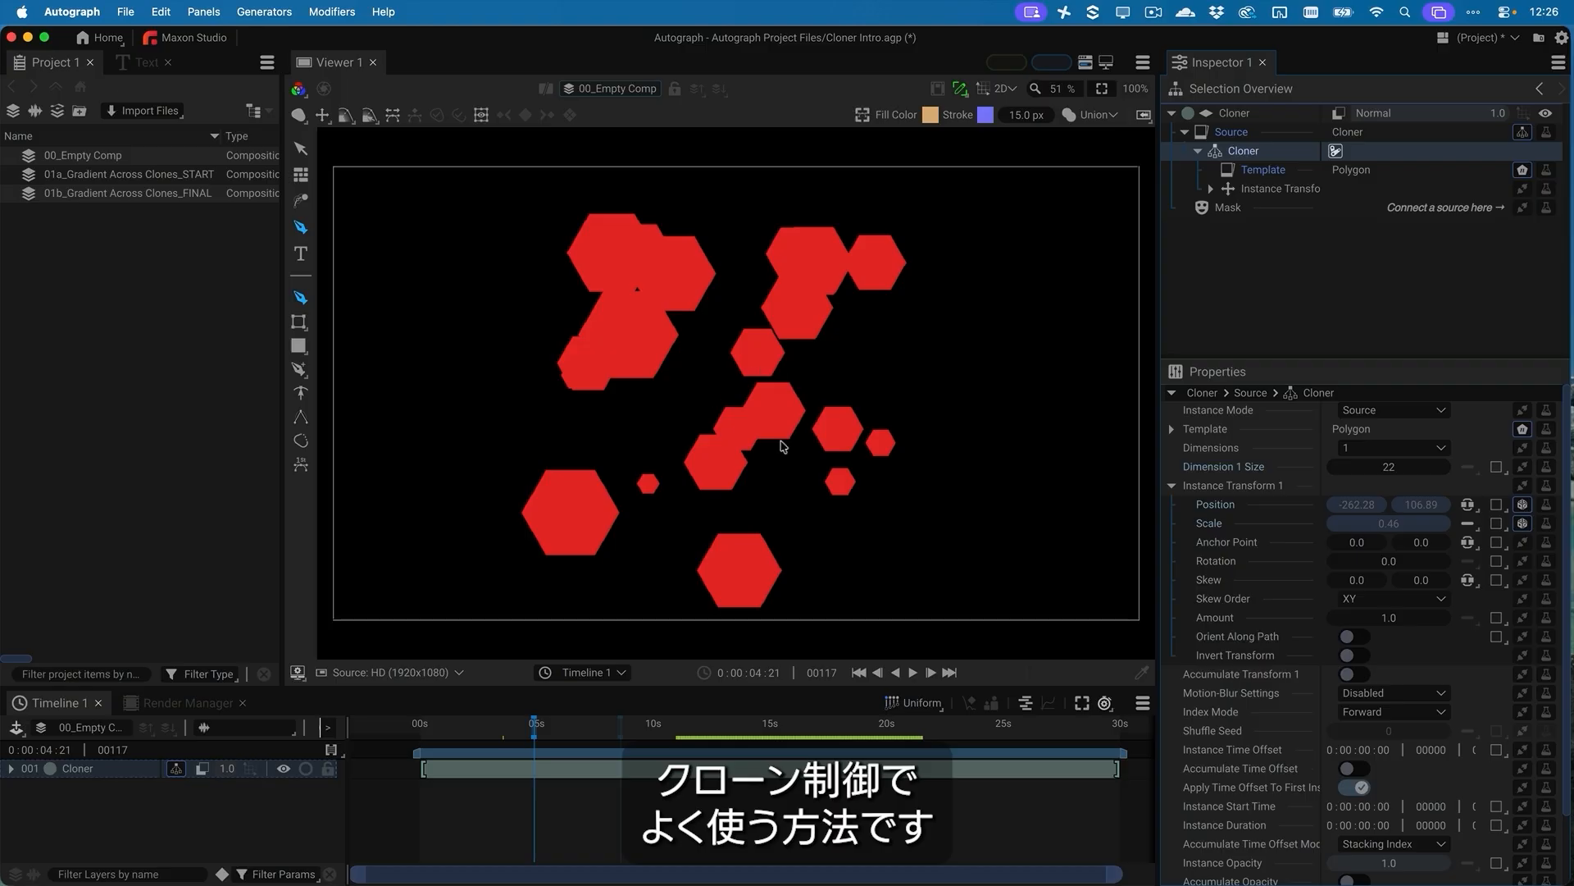
pyautogui.click(1353, 674)
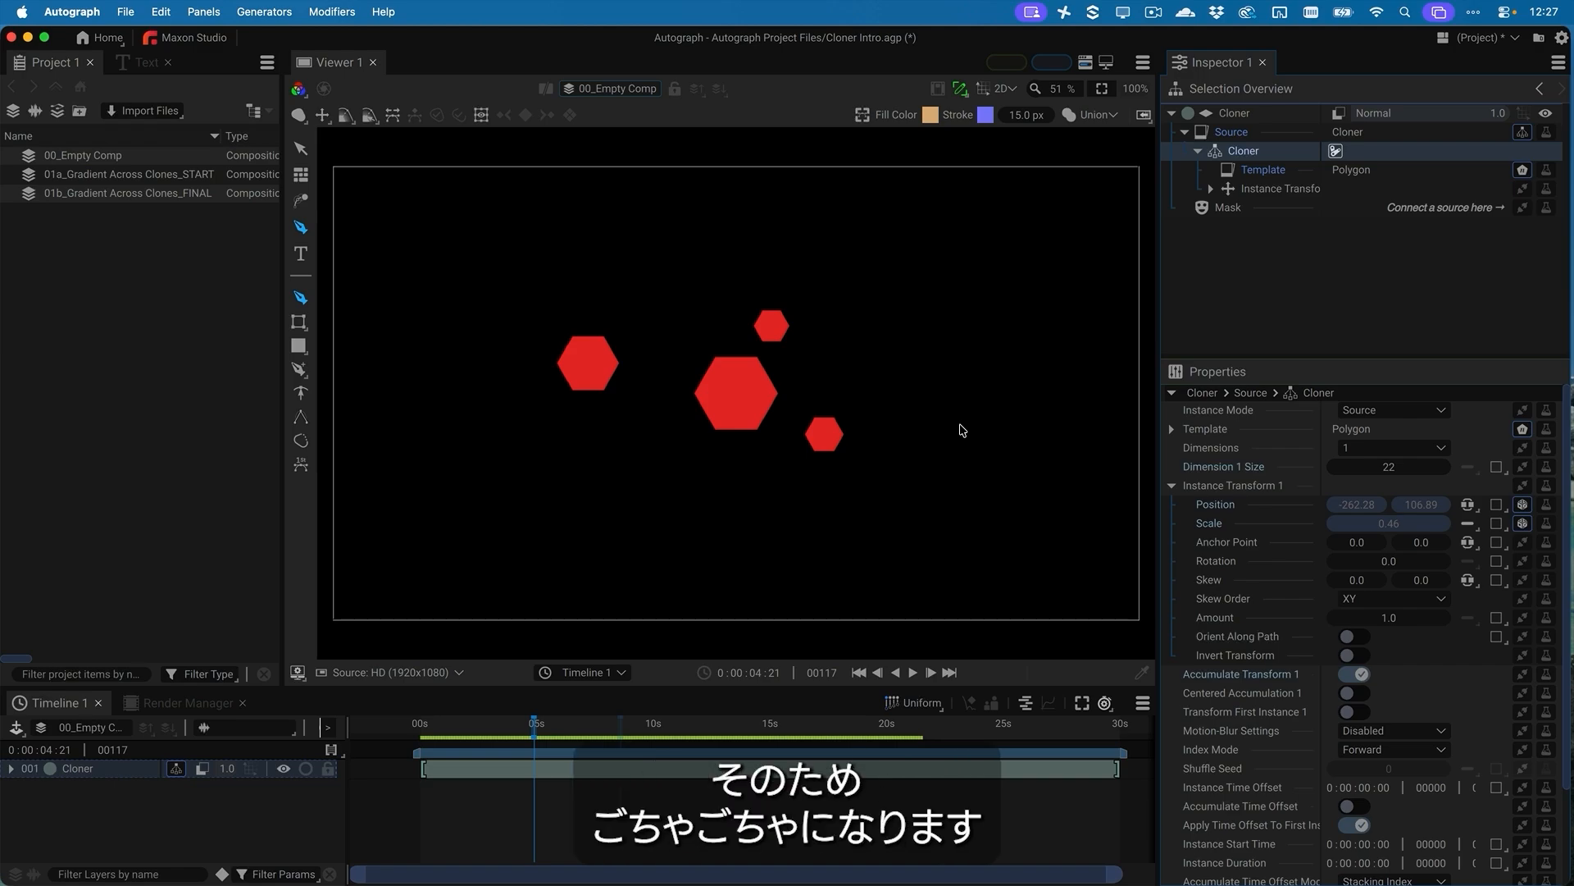
pyautogui.click(1355, 675)
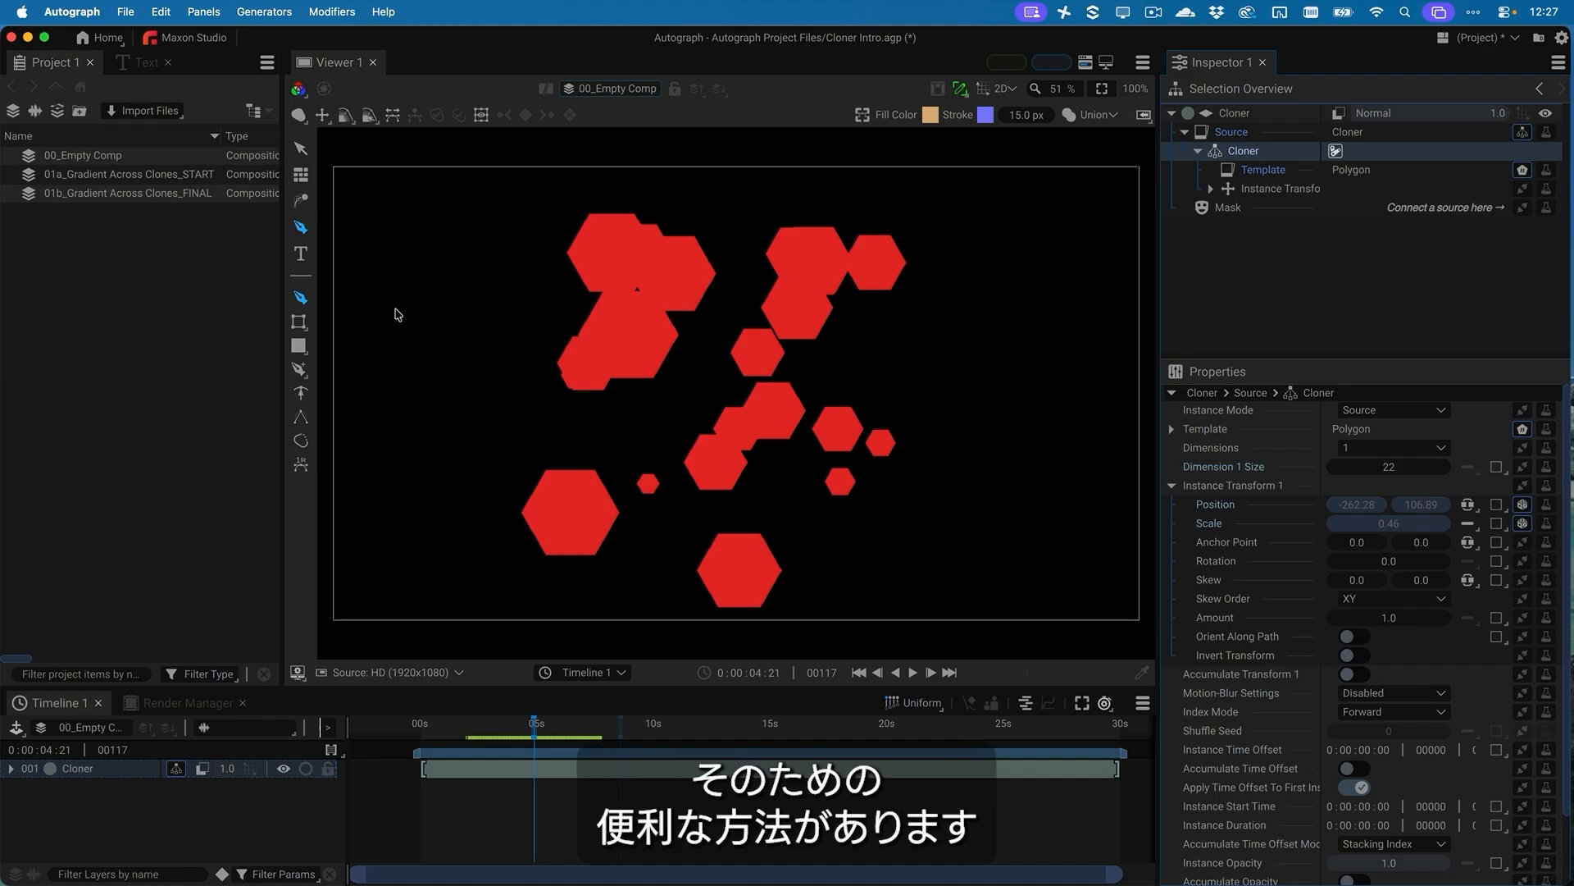
# View the 01b_Gradient Across Clones_FINAL composition, open 01a_Gradient Across Clones_START, and select its Cloner layer
pyautogui.doubleClick(33, 195)
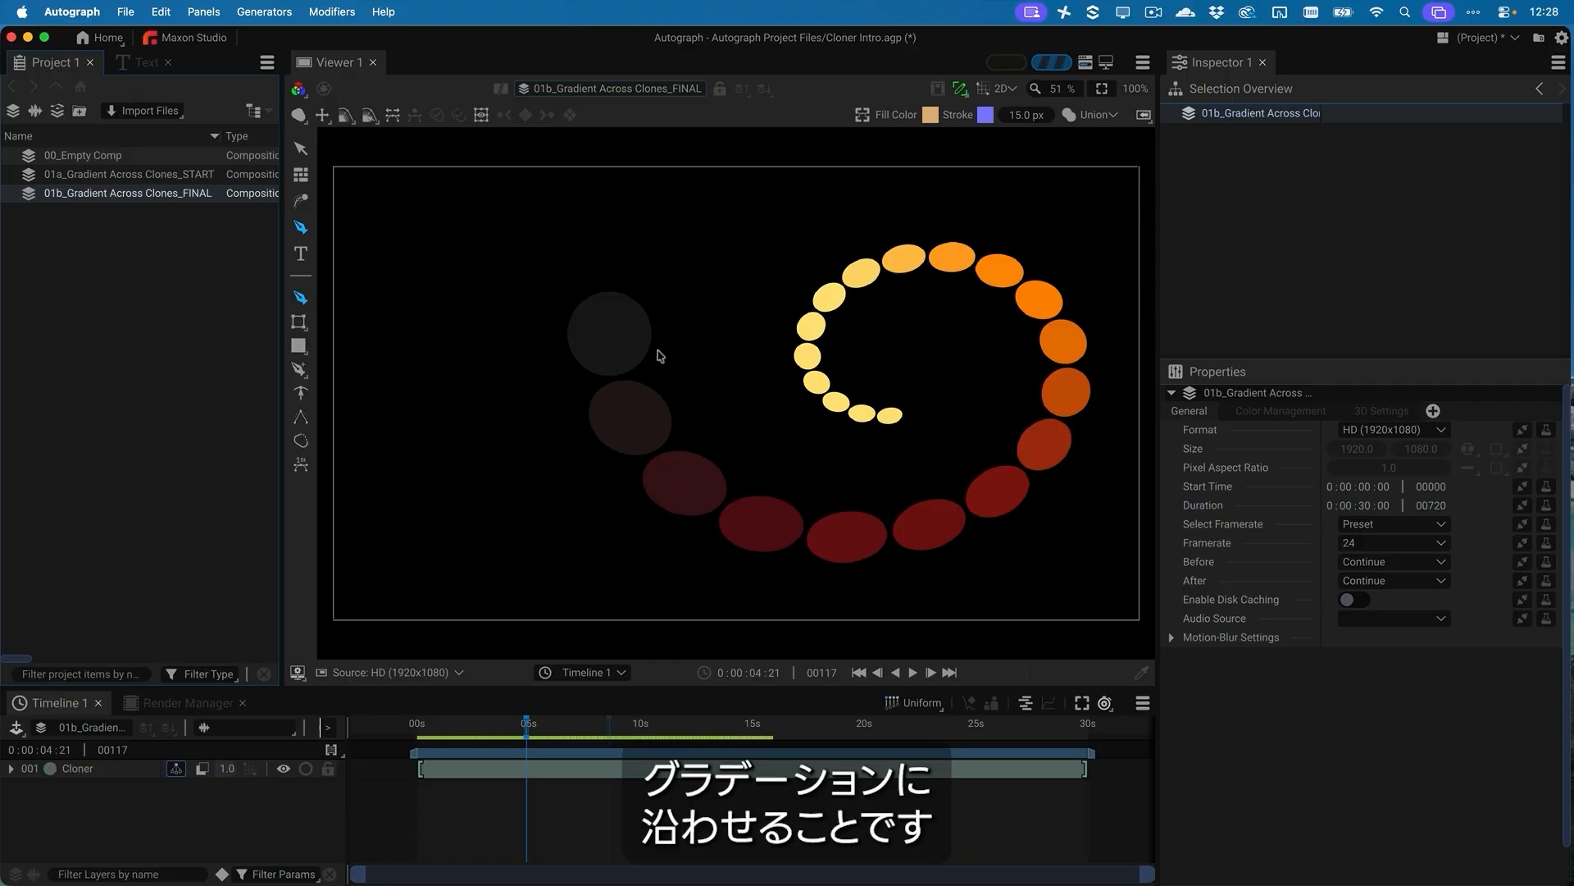
pyautogui.doubleClick(46, 175)
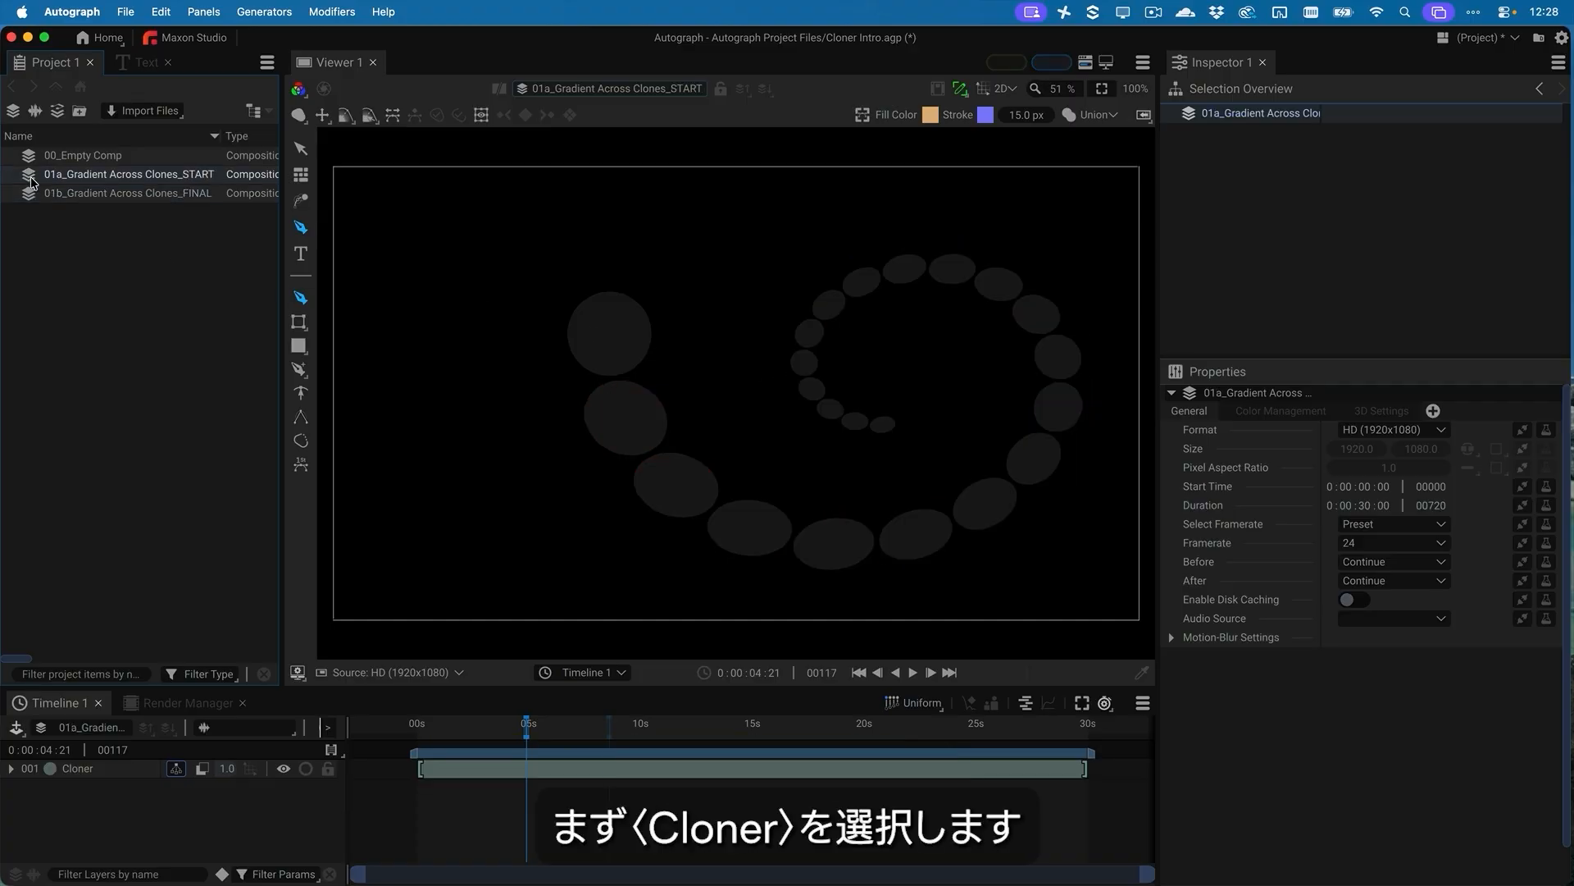
pyautogui.click(572, 769)
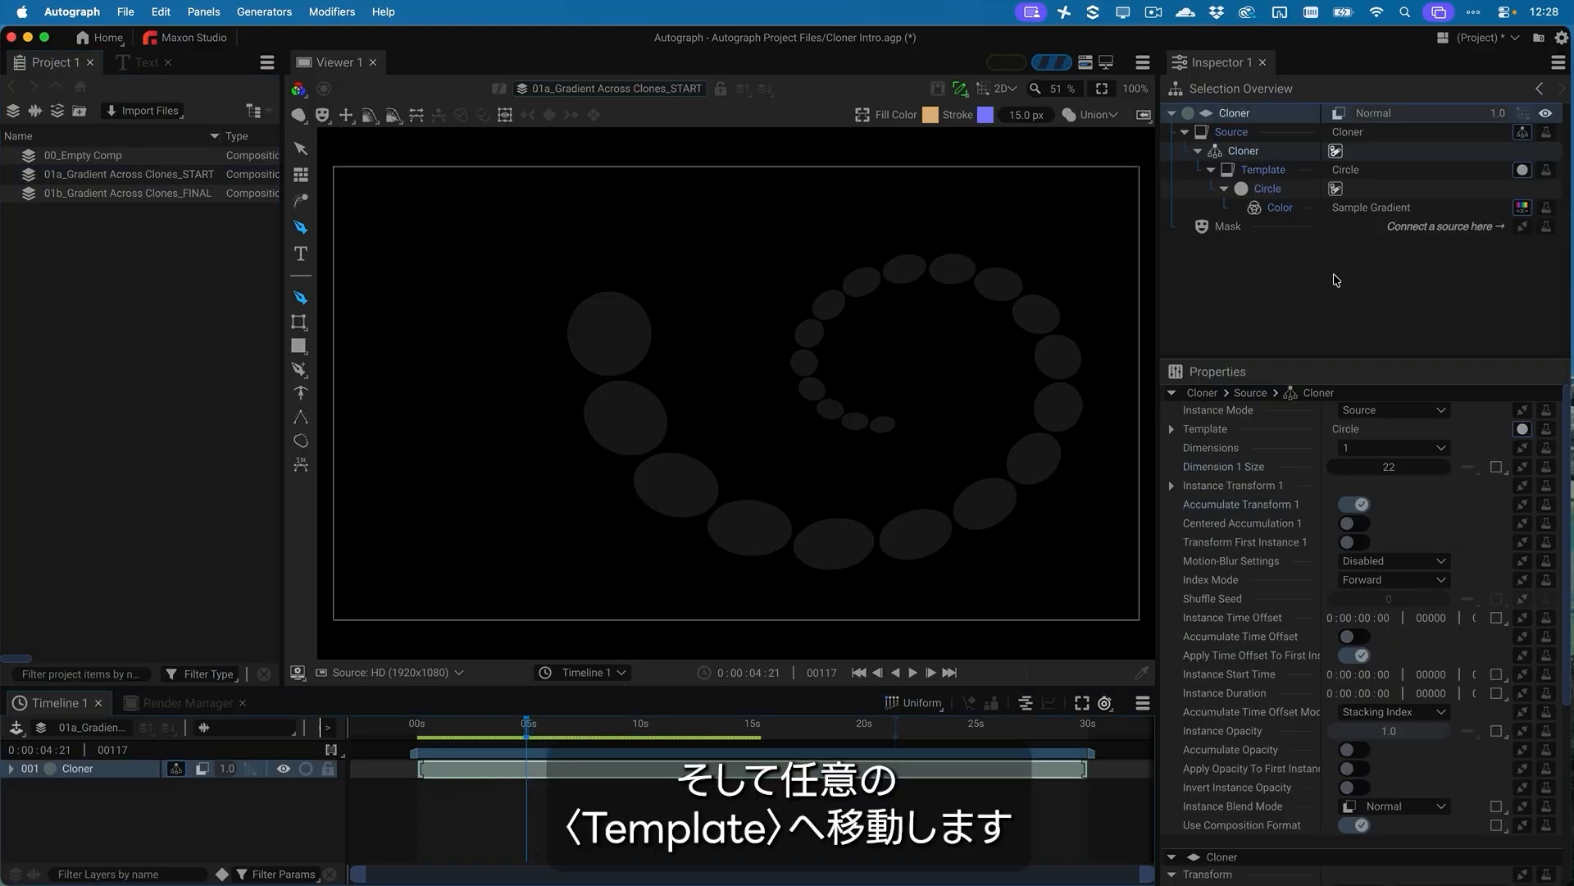
# In the Circle template, review the generators available for Color, open its Sample Gradient, and expand the Gradient
pyautogui.click(1273, 191)
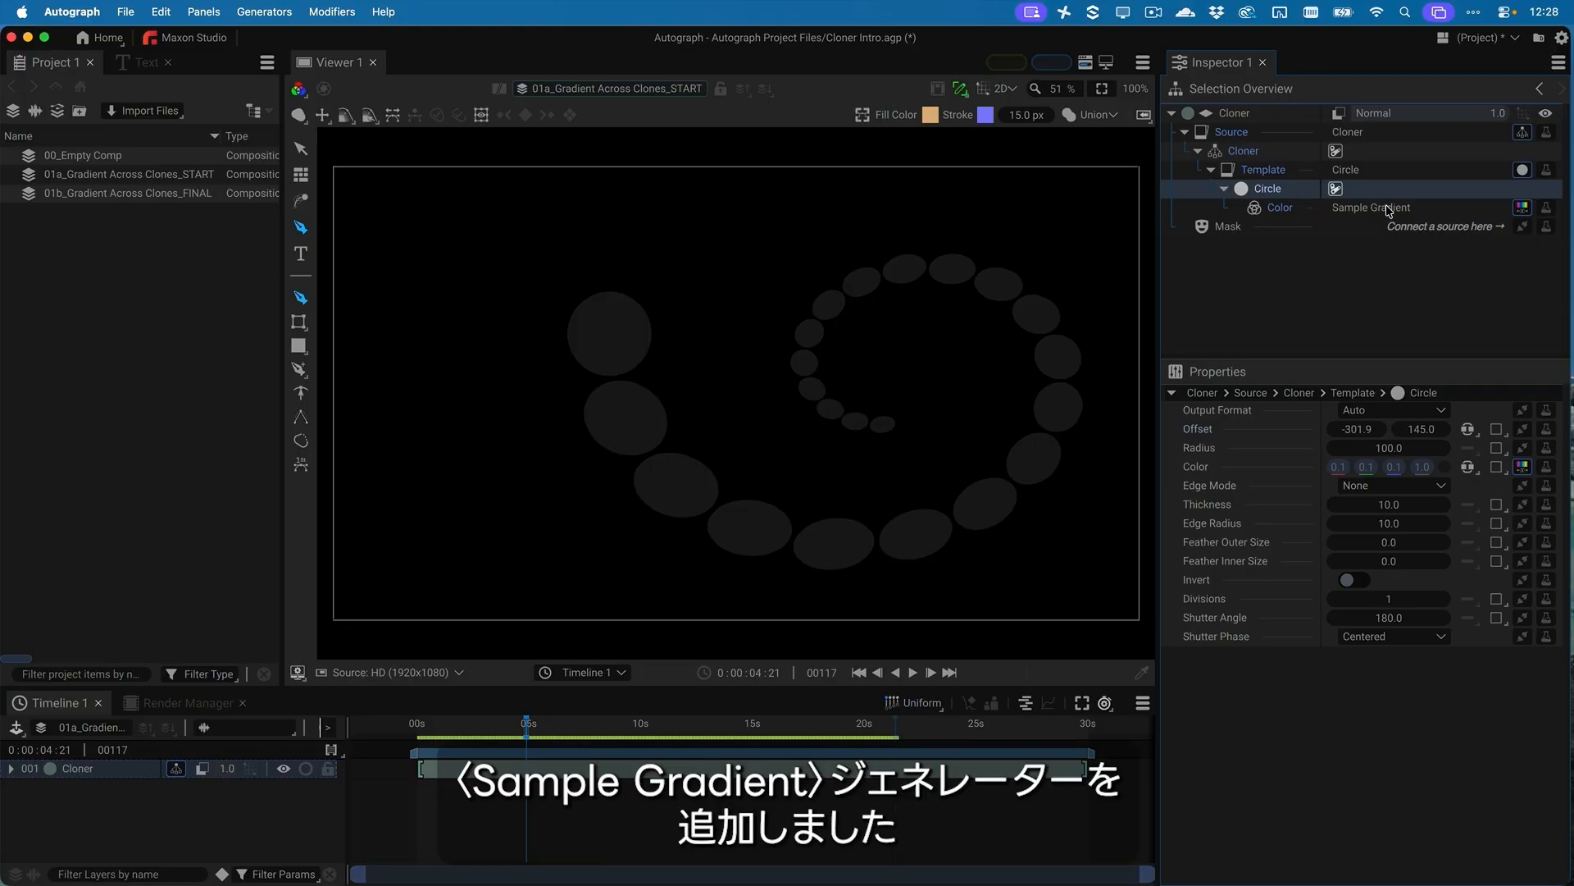
pyautogui.click(1523, 468)
pyautogui.click(1468, 654)
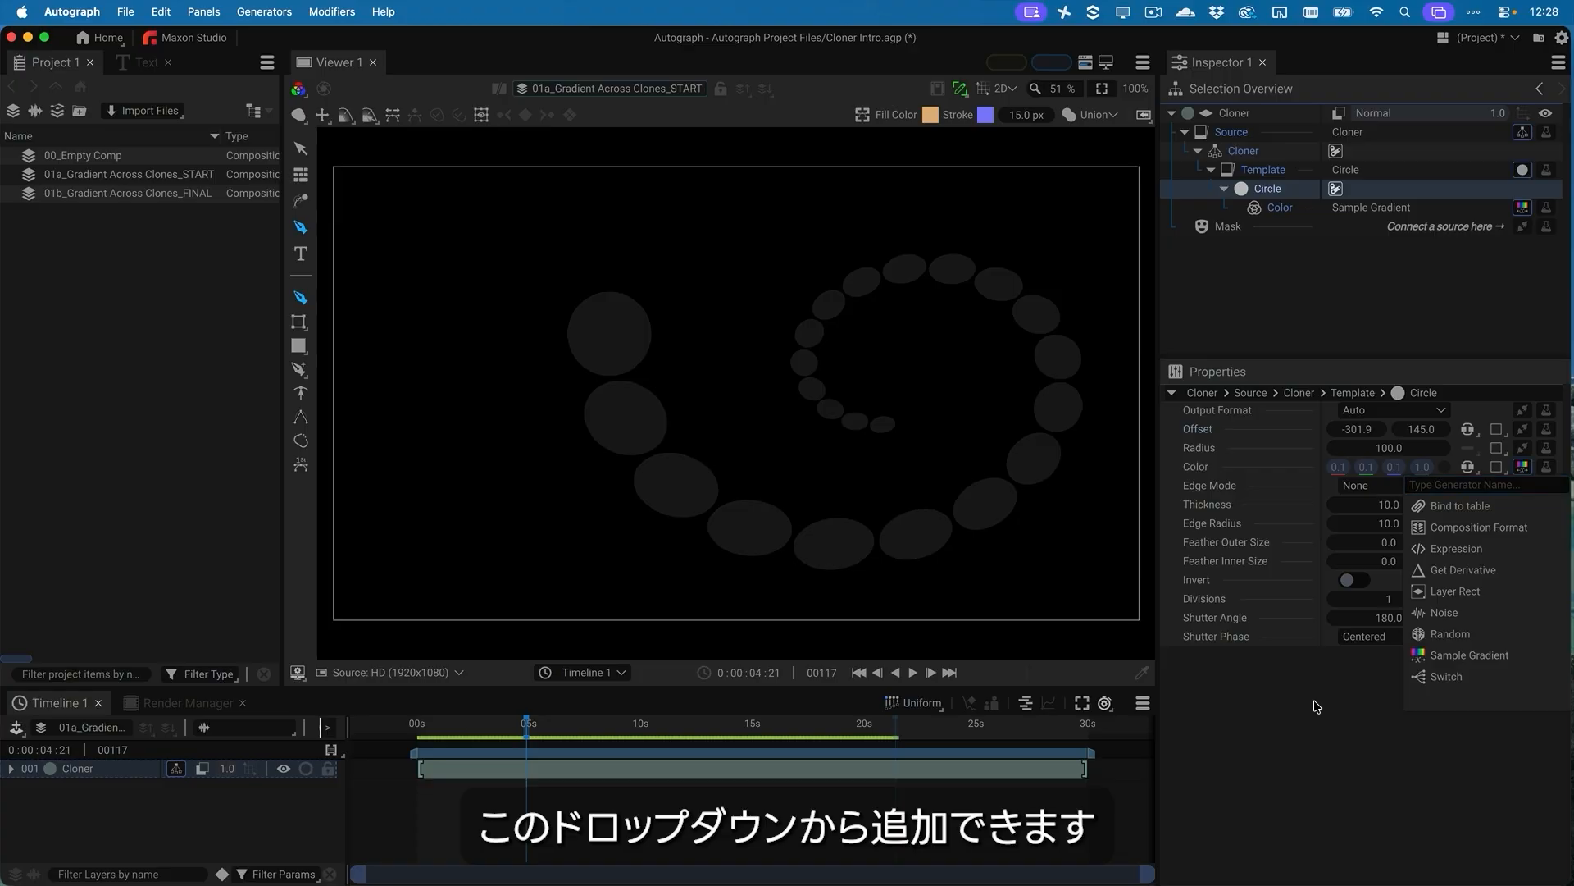
pyautogui.click(1363, 210)
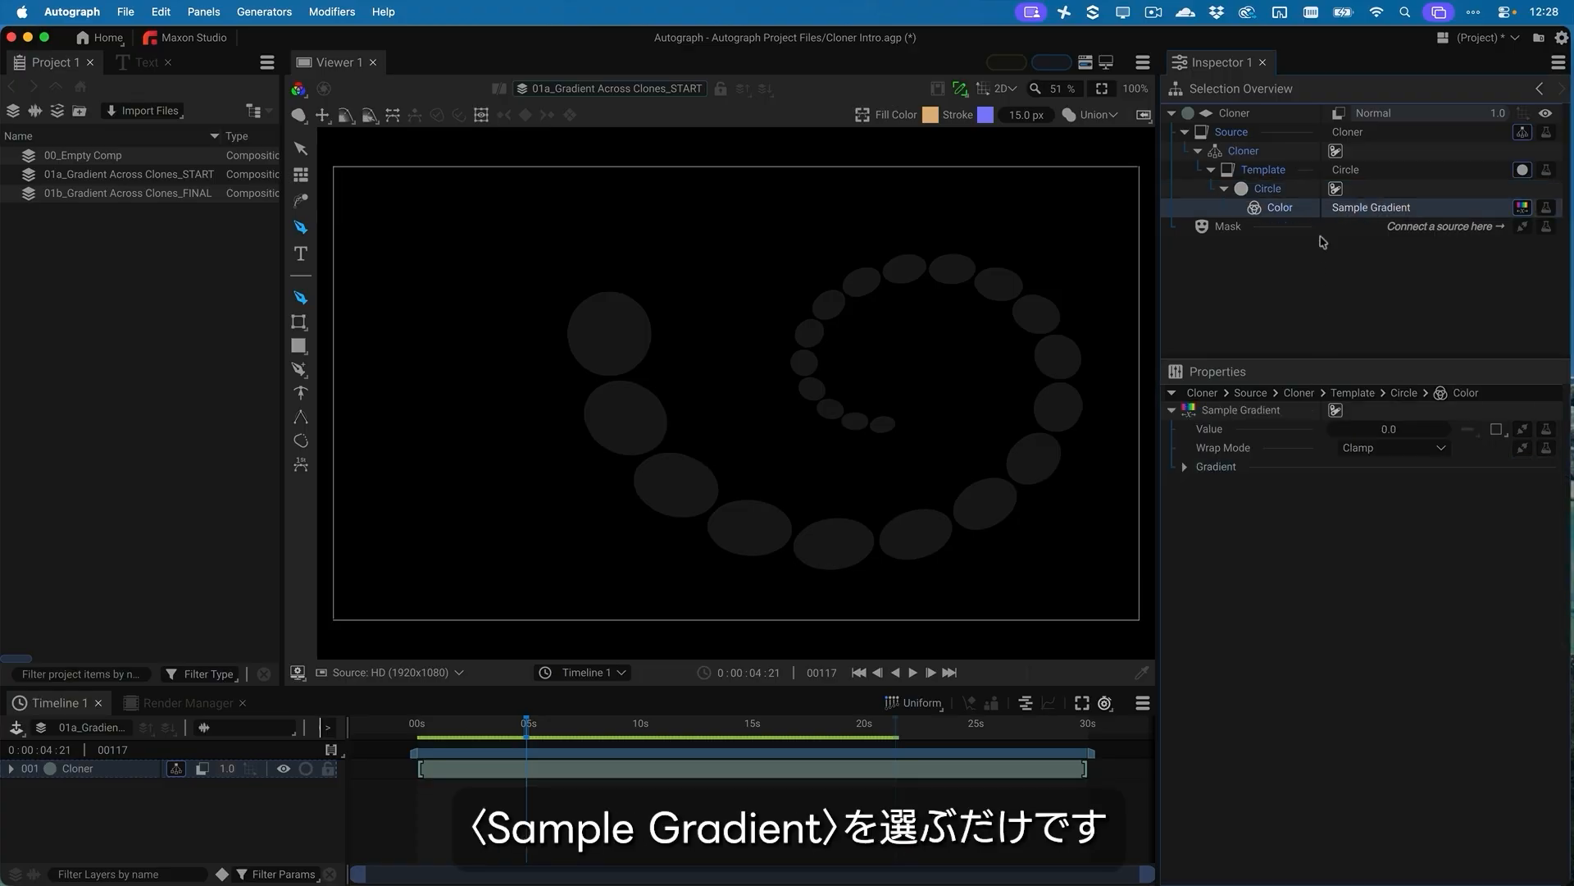
pyautogui.click(1185, 467)
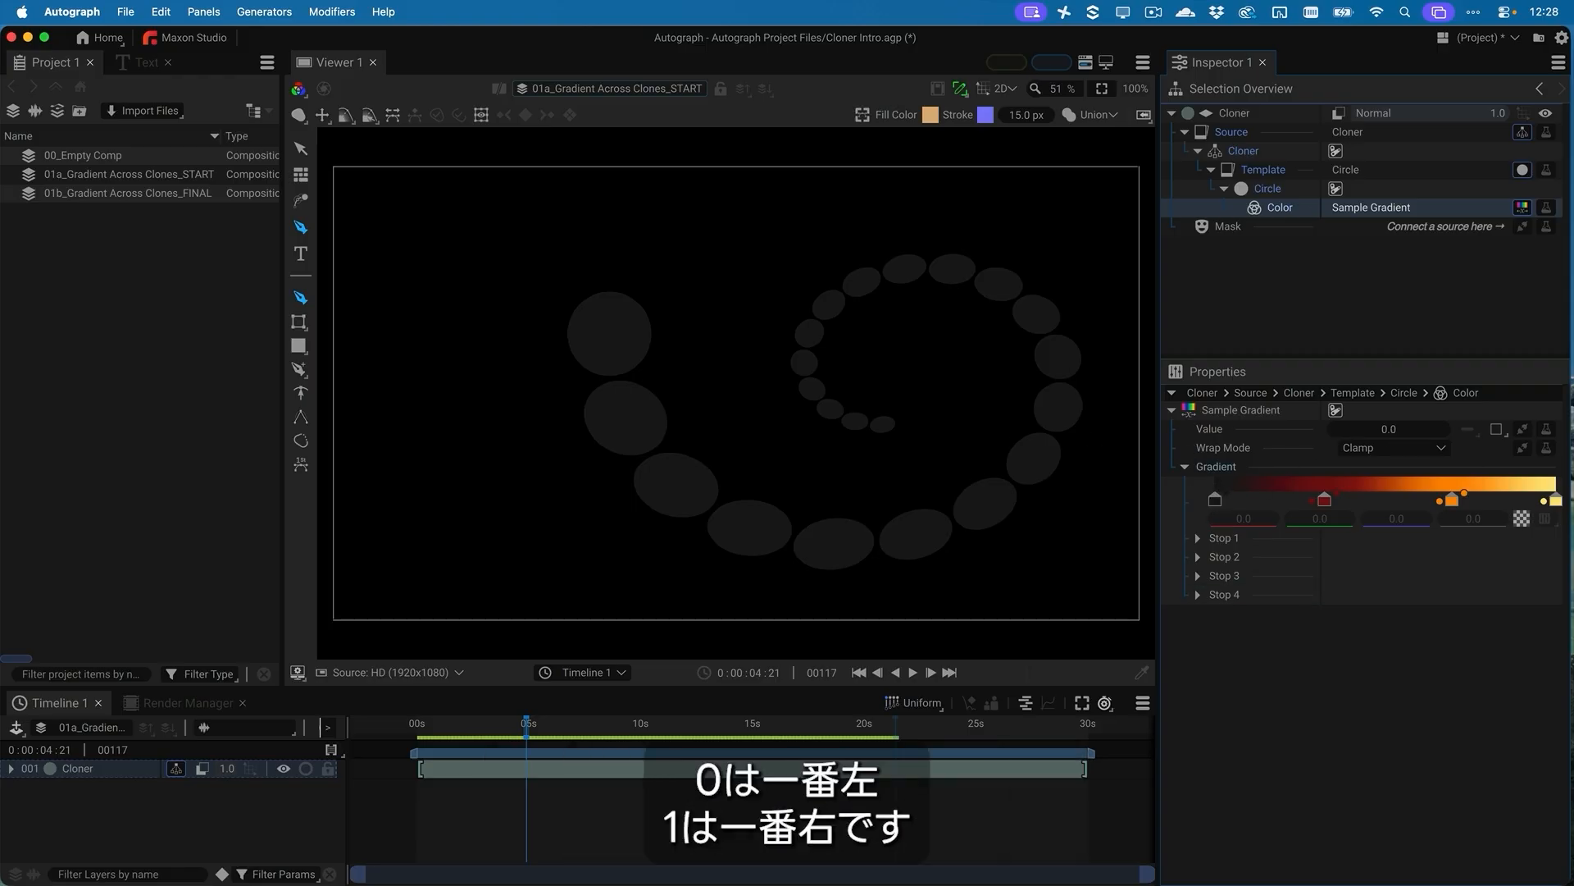
# Try Sample Gradient Values of 1 and 0.5 on the clones' color, and set the Value back to 0
pyautogui.click(1398, 431)
pyautogui.write('1')
pyautogui.press('Return')
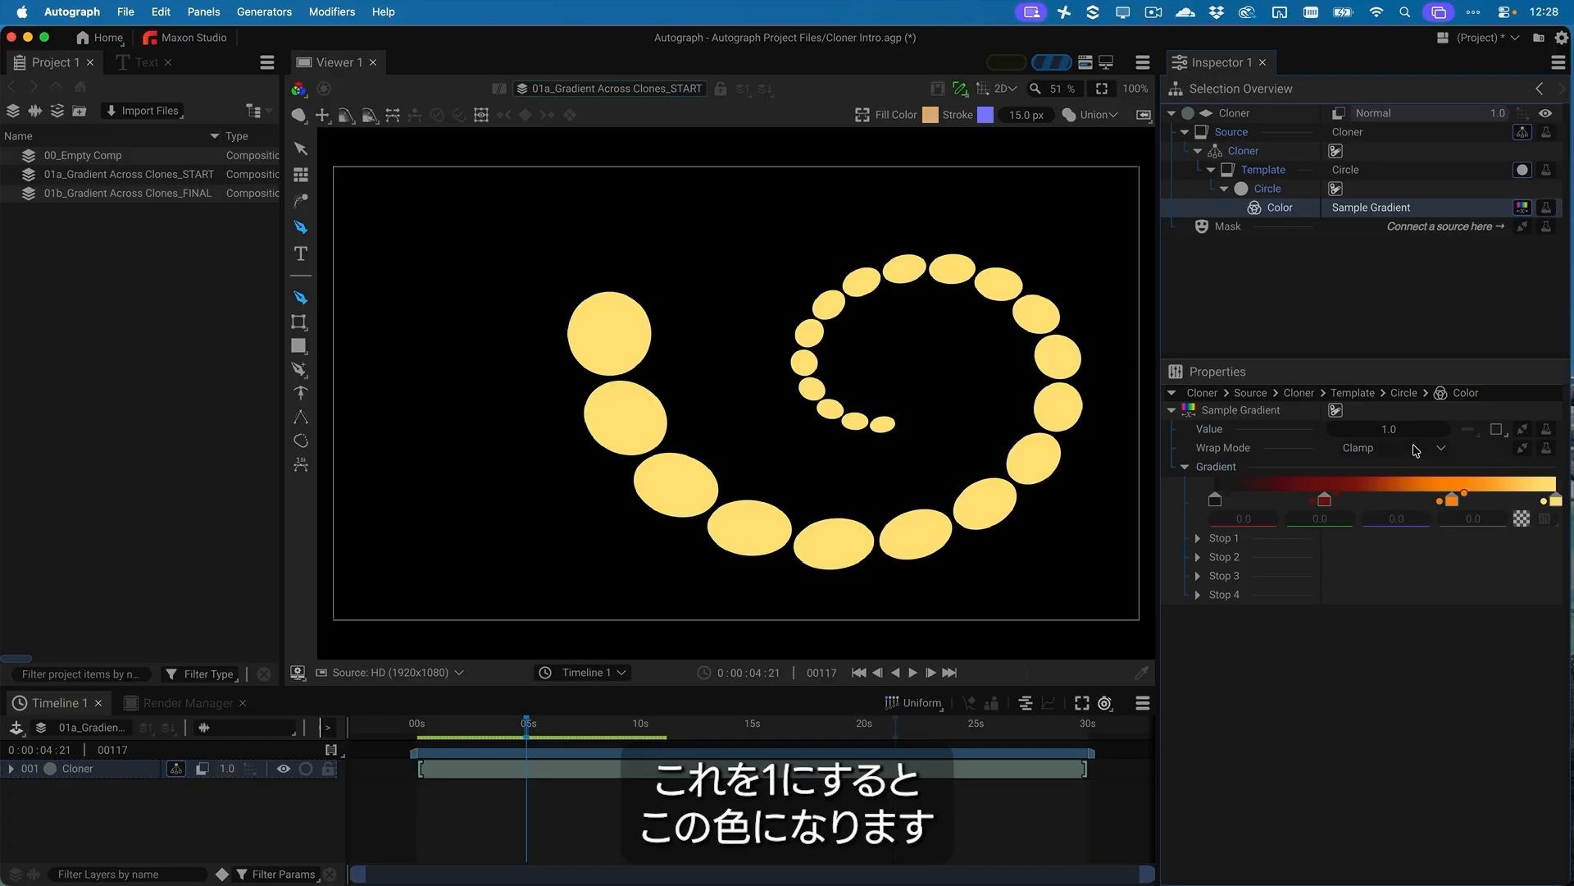
pyautogui.click(1392, 433)
pyautogui.write('0.5')
pyautogui.press('Return')
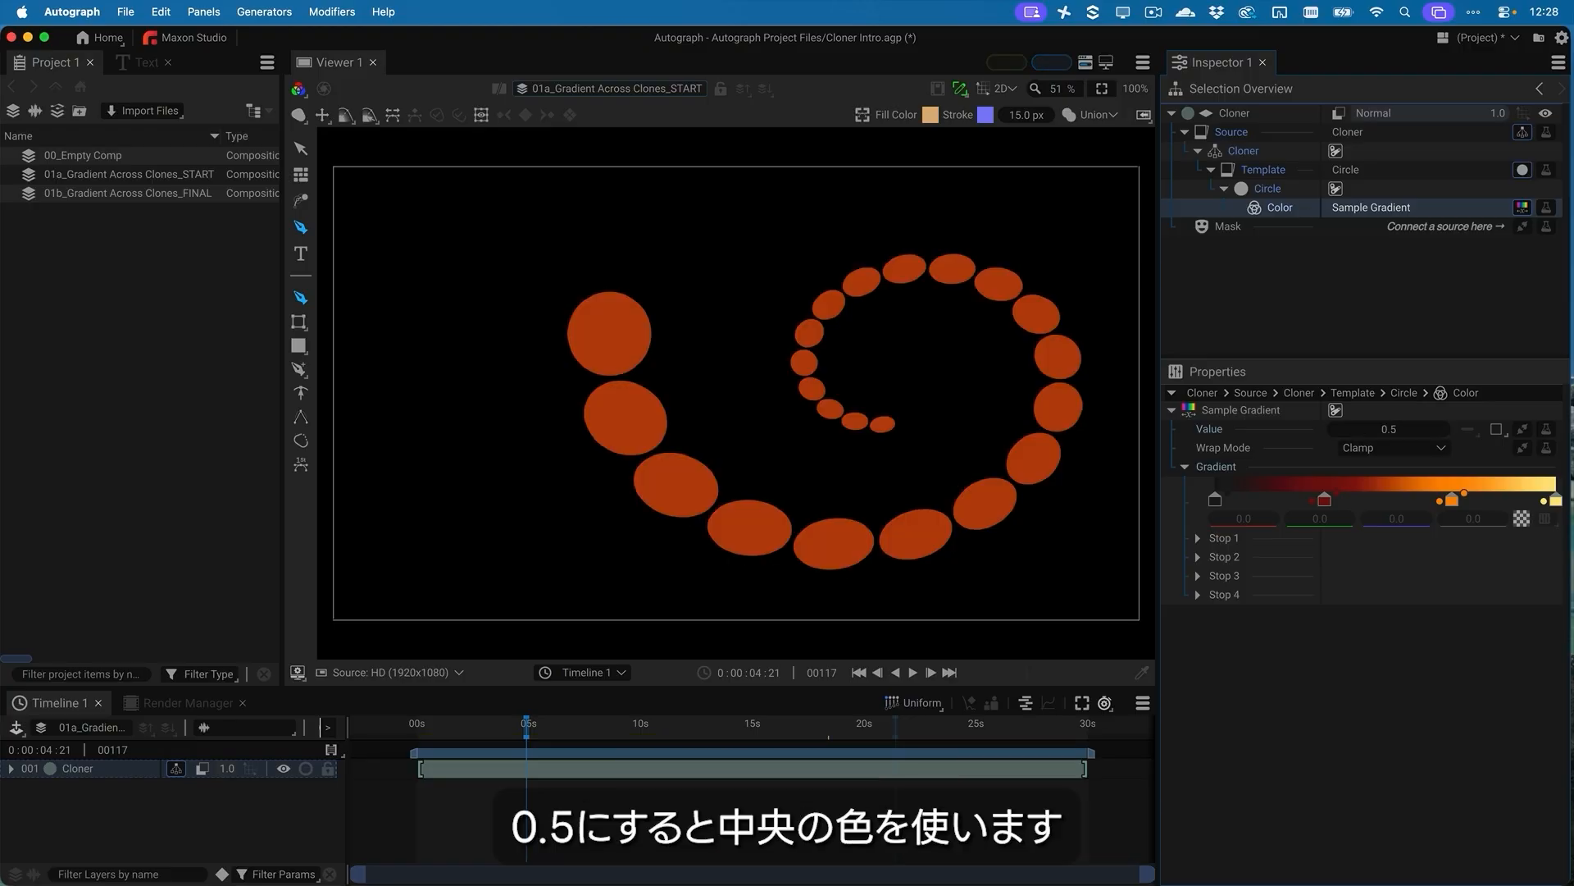
pyautogui.click(1392, 431)
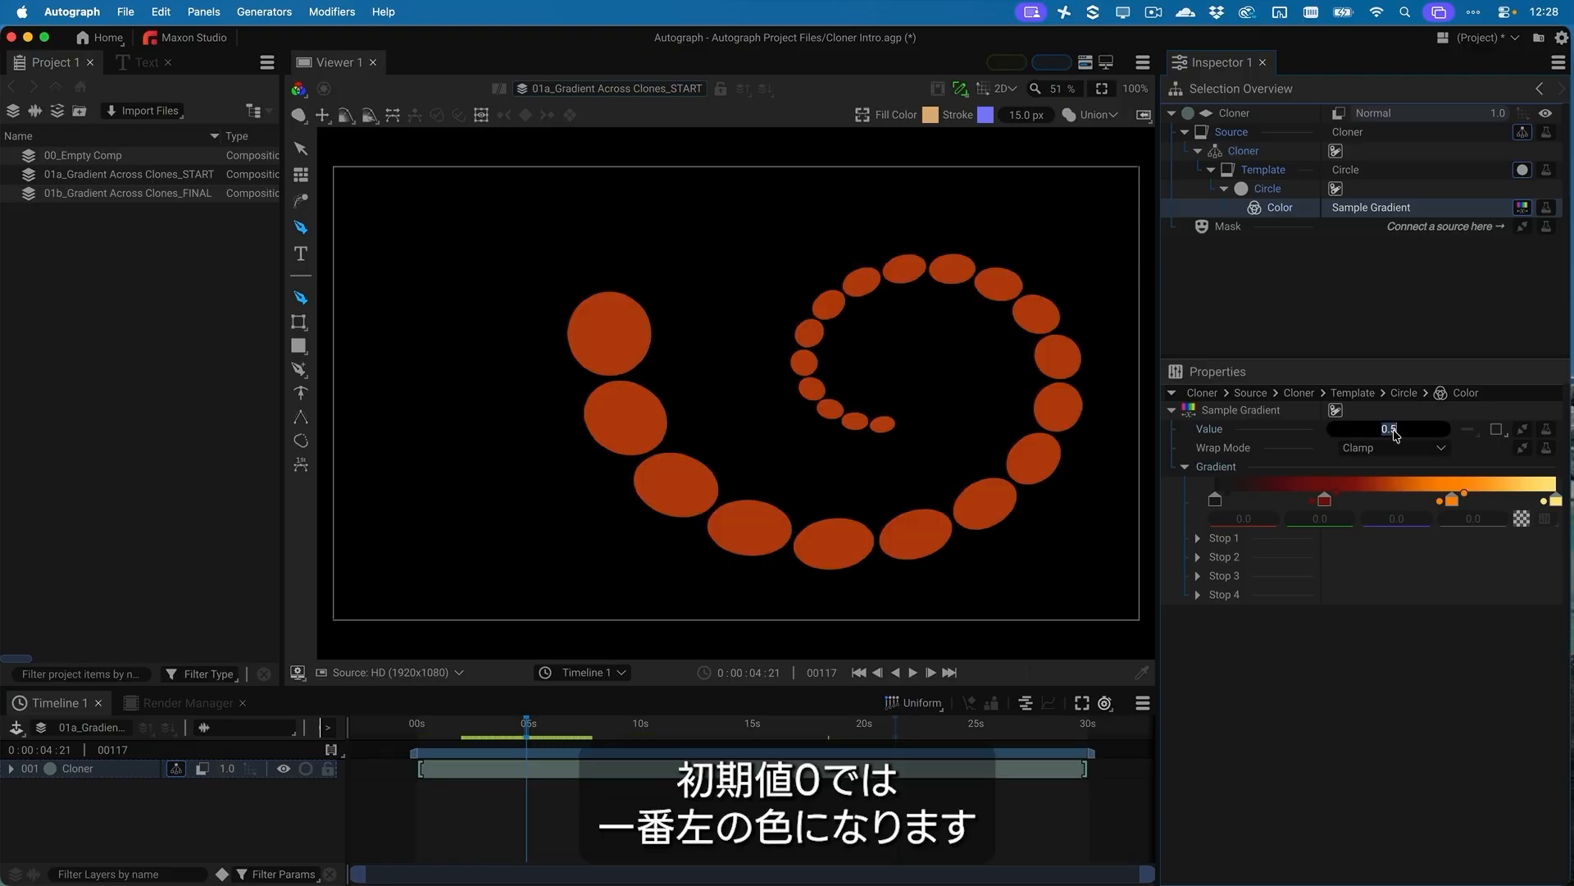
pyautogui.write('0')
pyautogui.press('Return')
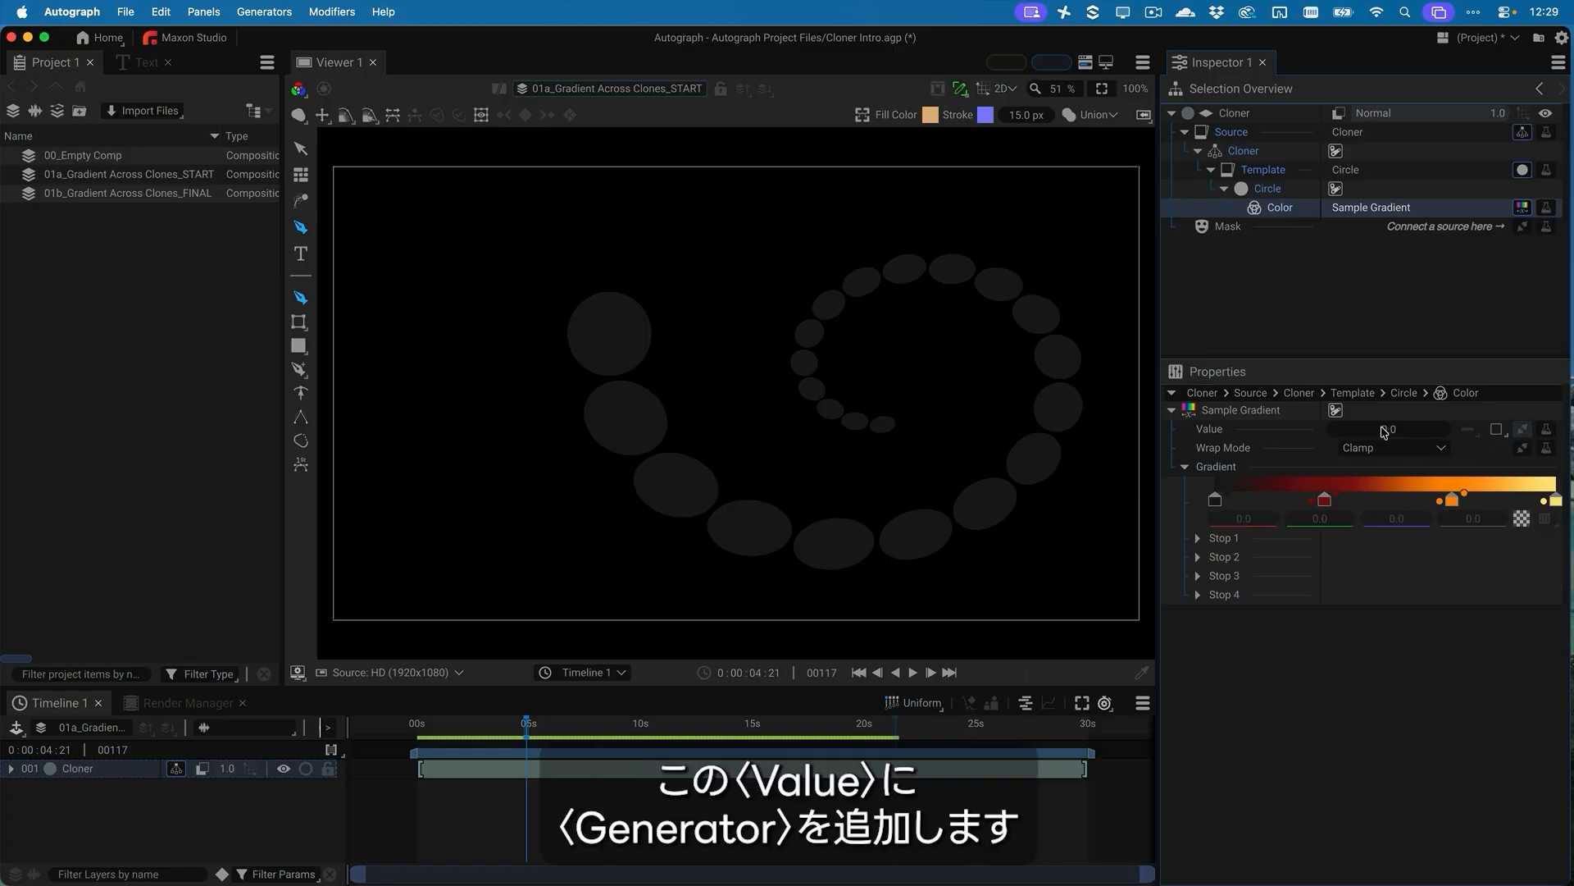
# Add an Instance Index generator to the Value of the Sample Gradient
pyautogui.click(1522, 428)
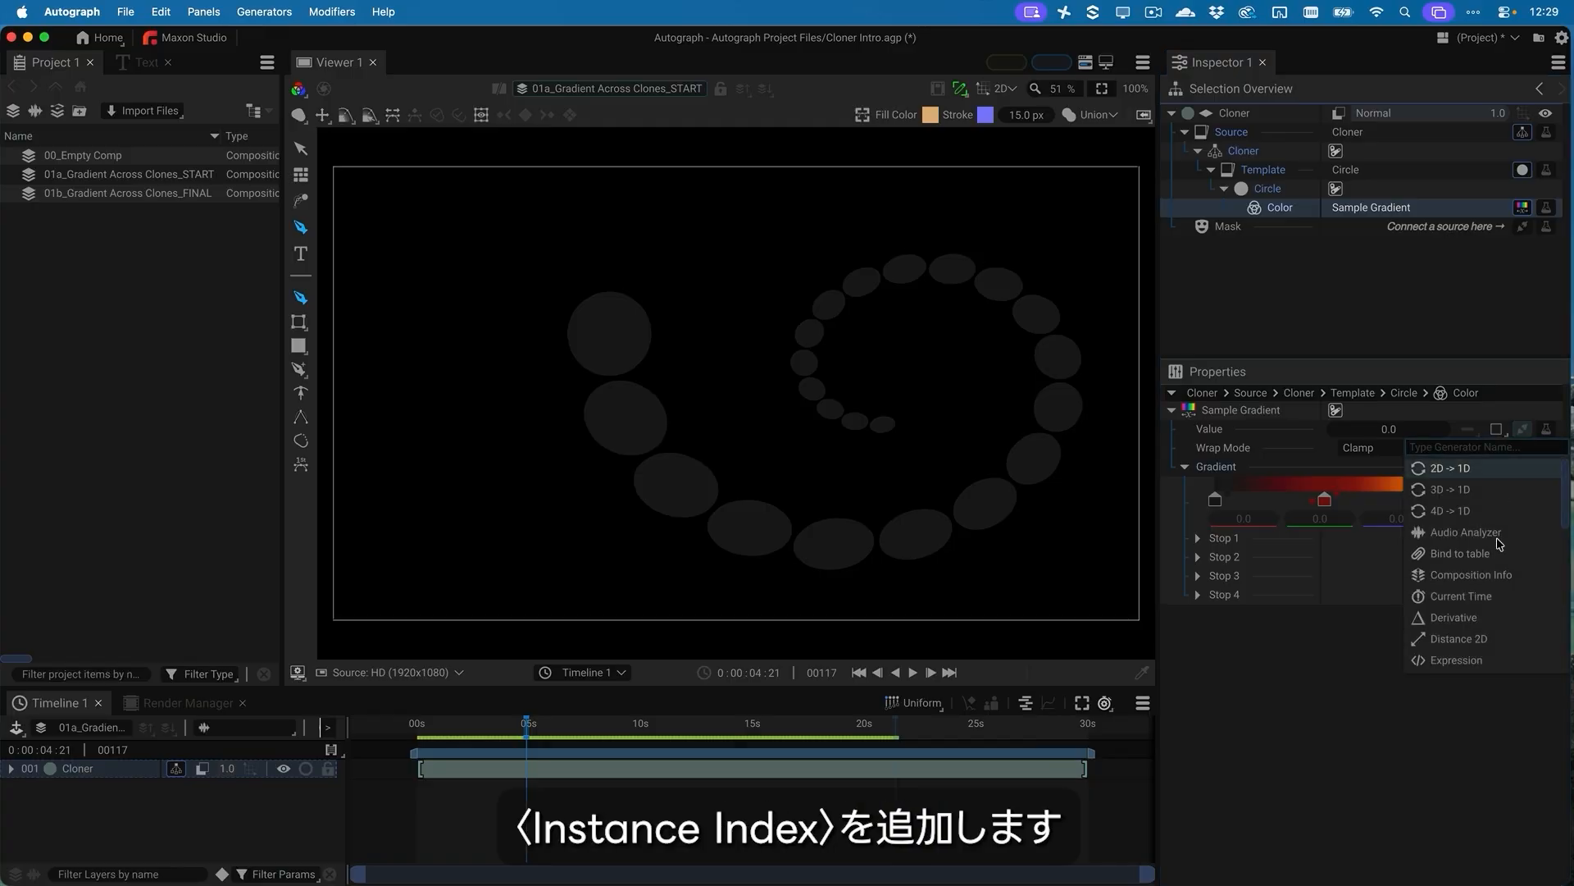
pyautogui.scroll(-3, 1503, 557)
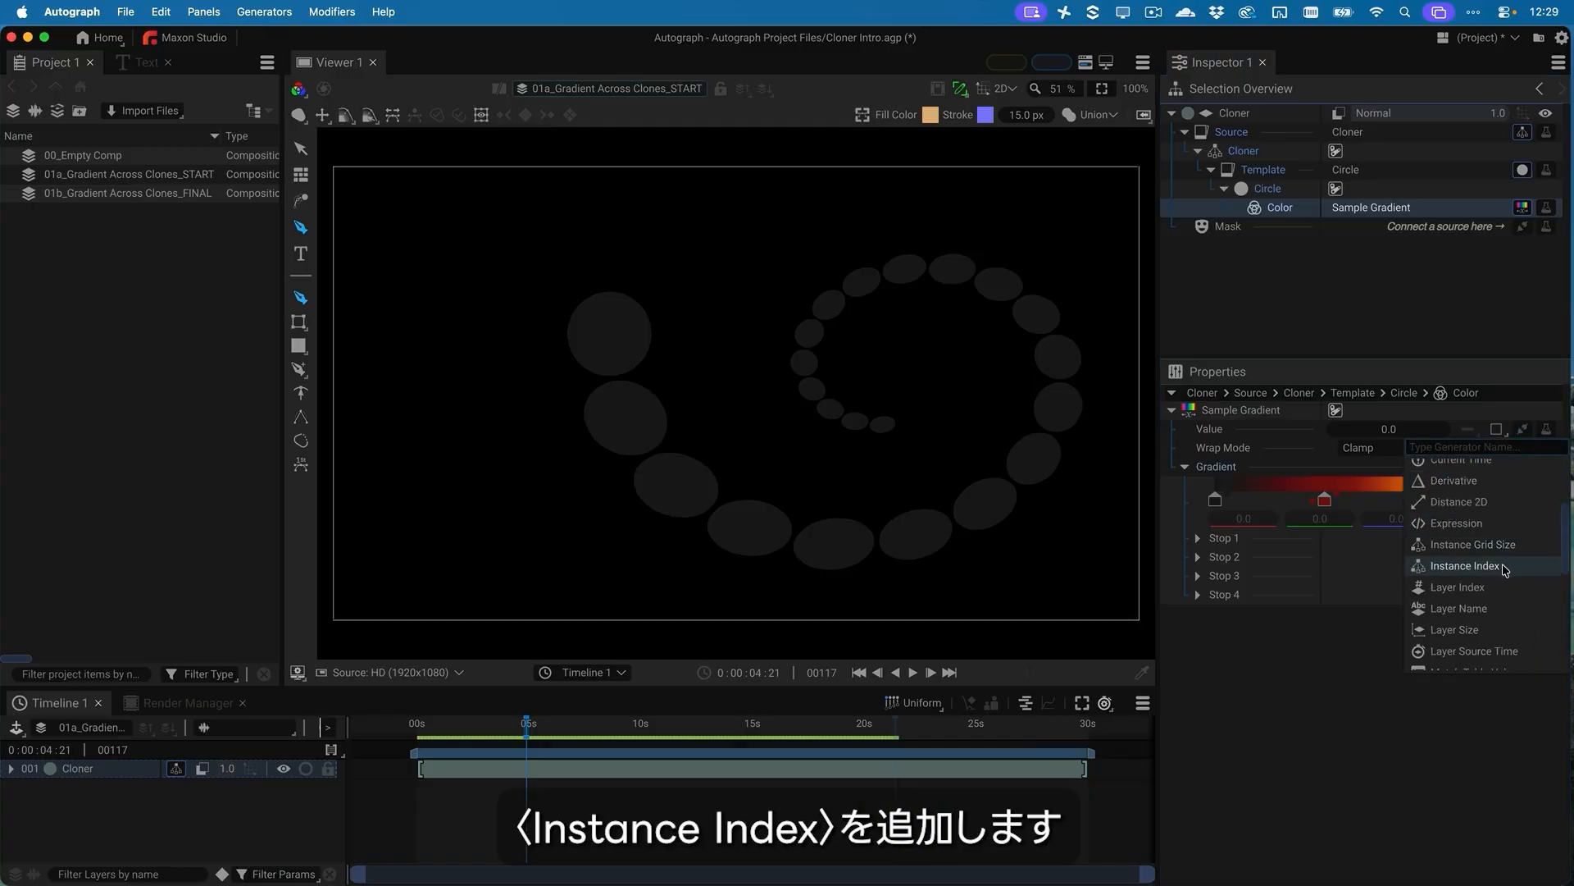
pyautogui.click(1505, 566)
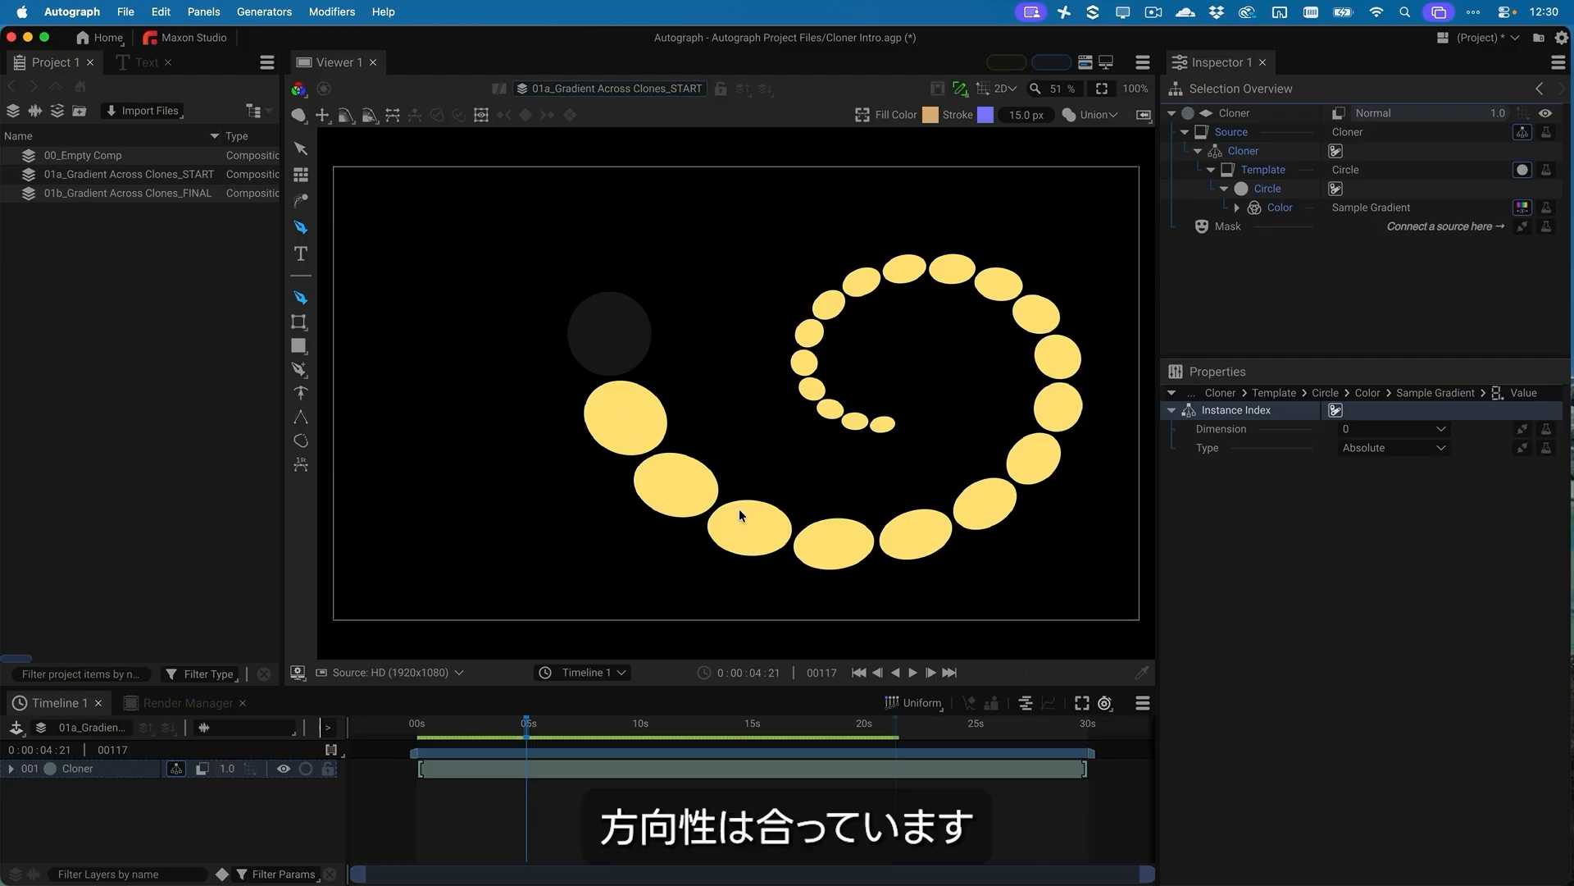
# Add a Math modifier to the Sample Gradient's Value and set its Operation to Divide
pyautogui.click(1280, 207)
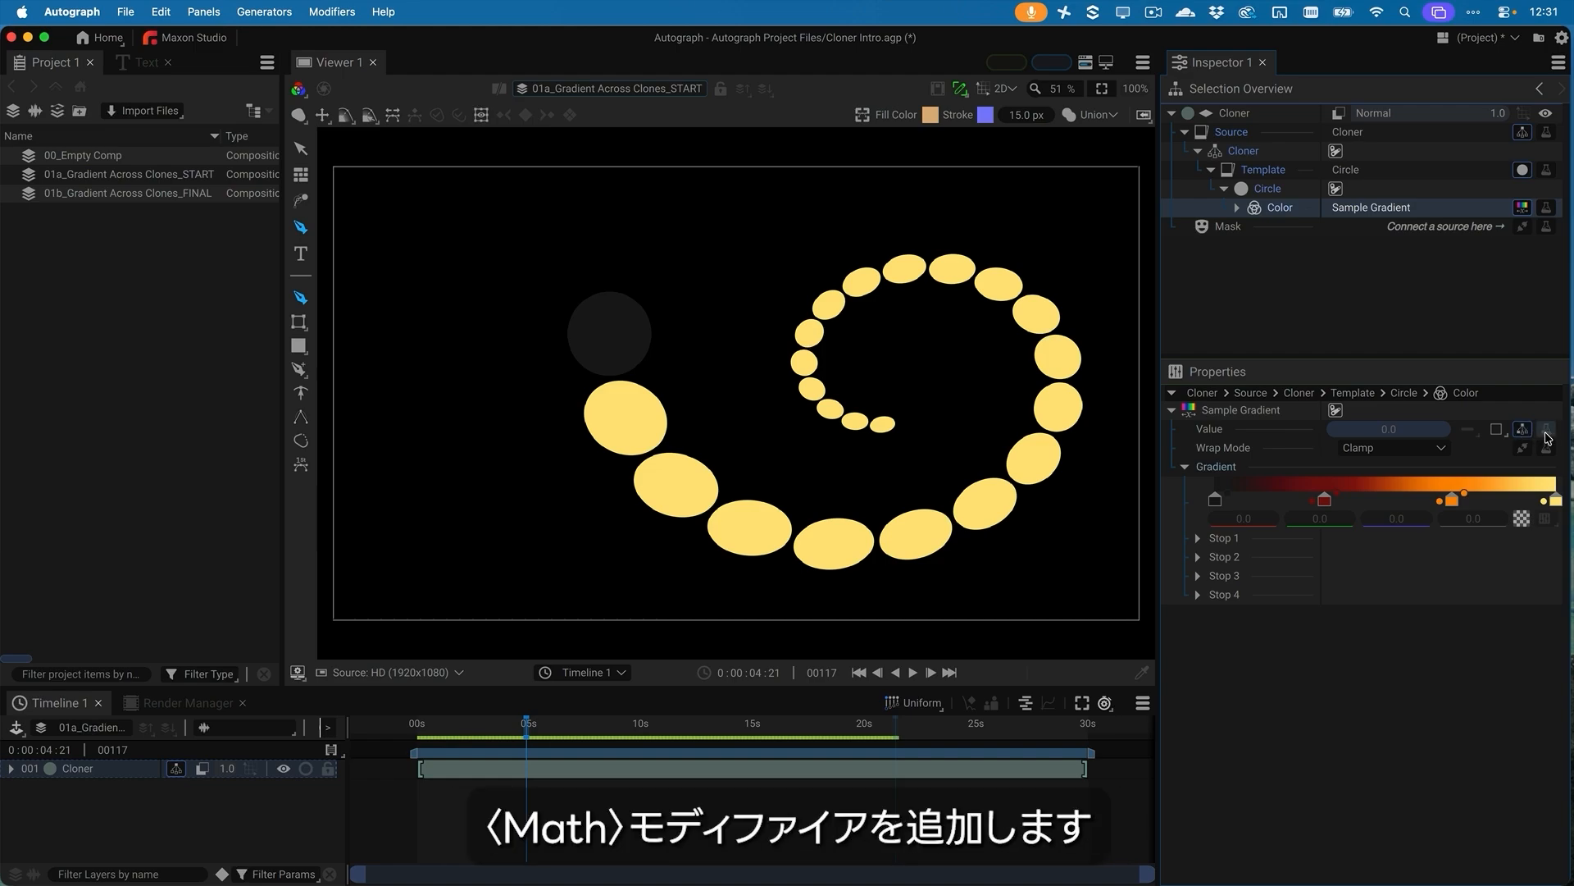
pyautogui.click(1547, 430)
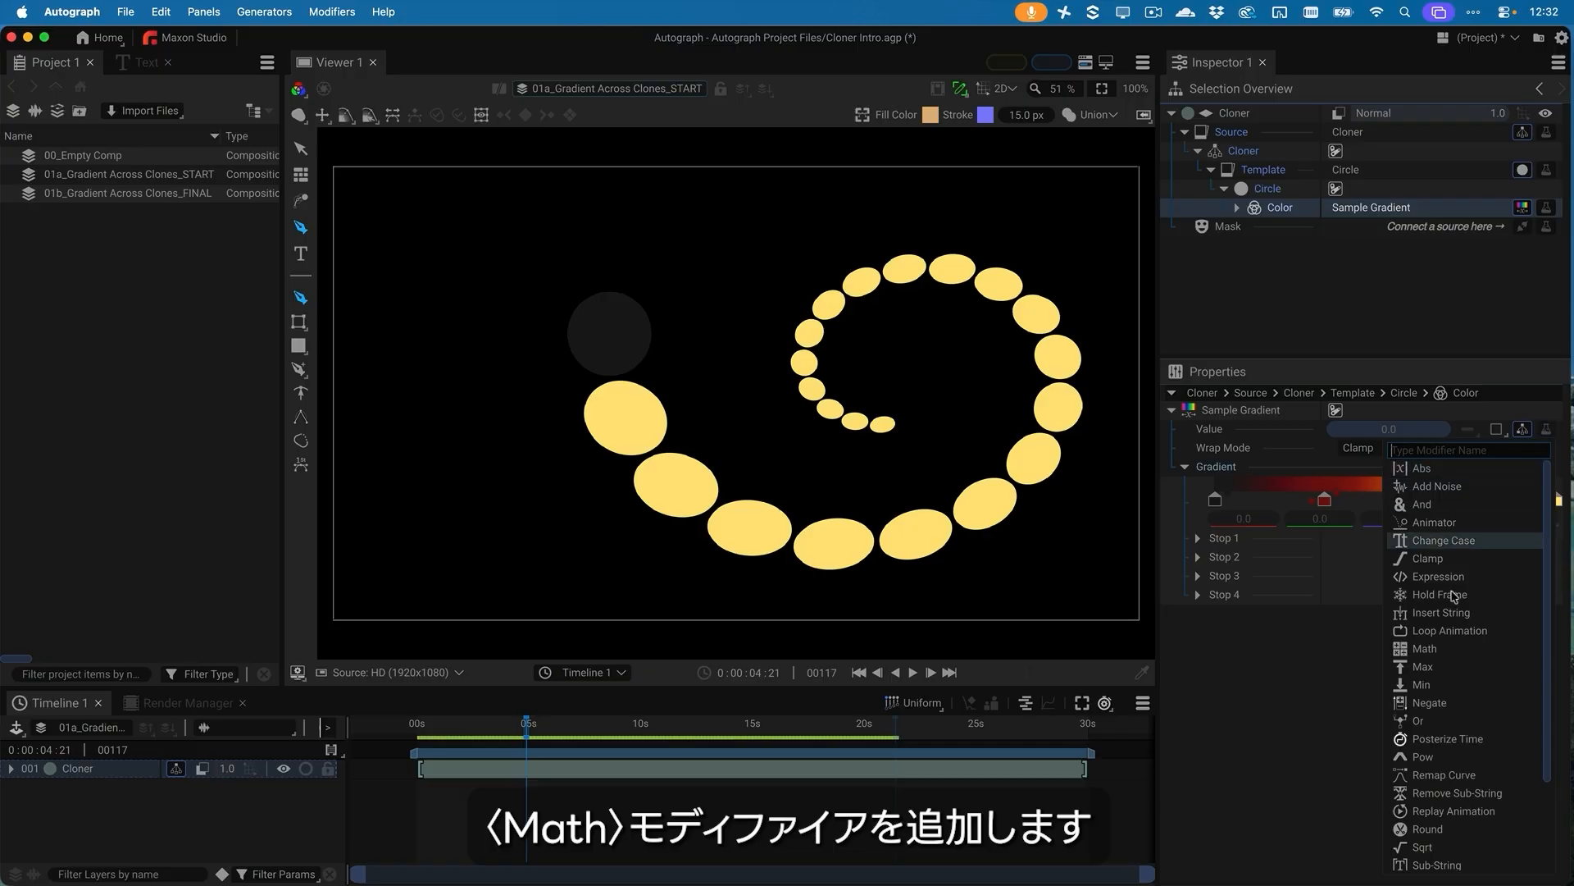
pyautogui.click(1444, 648)
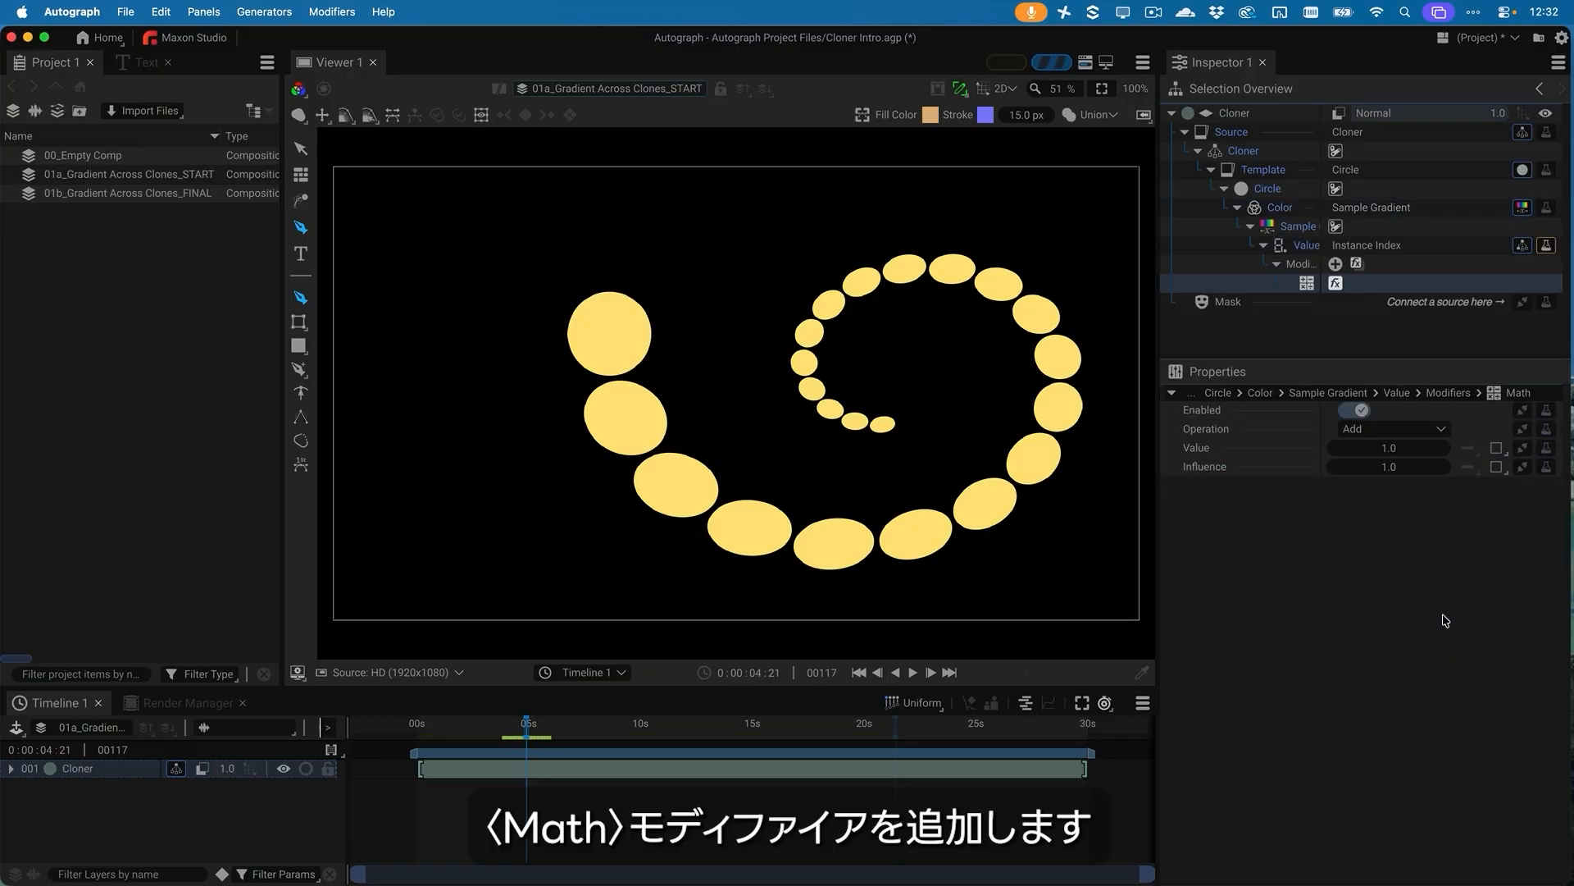
pyautogui.click(1382, 431)
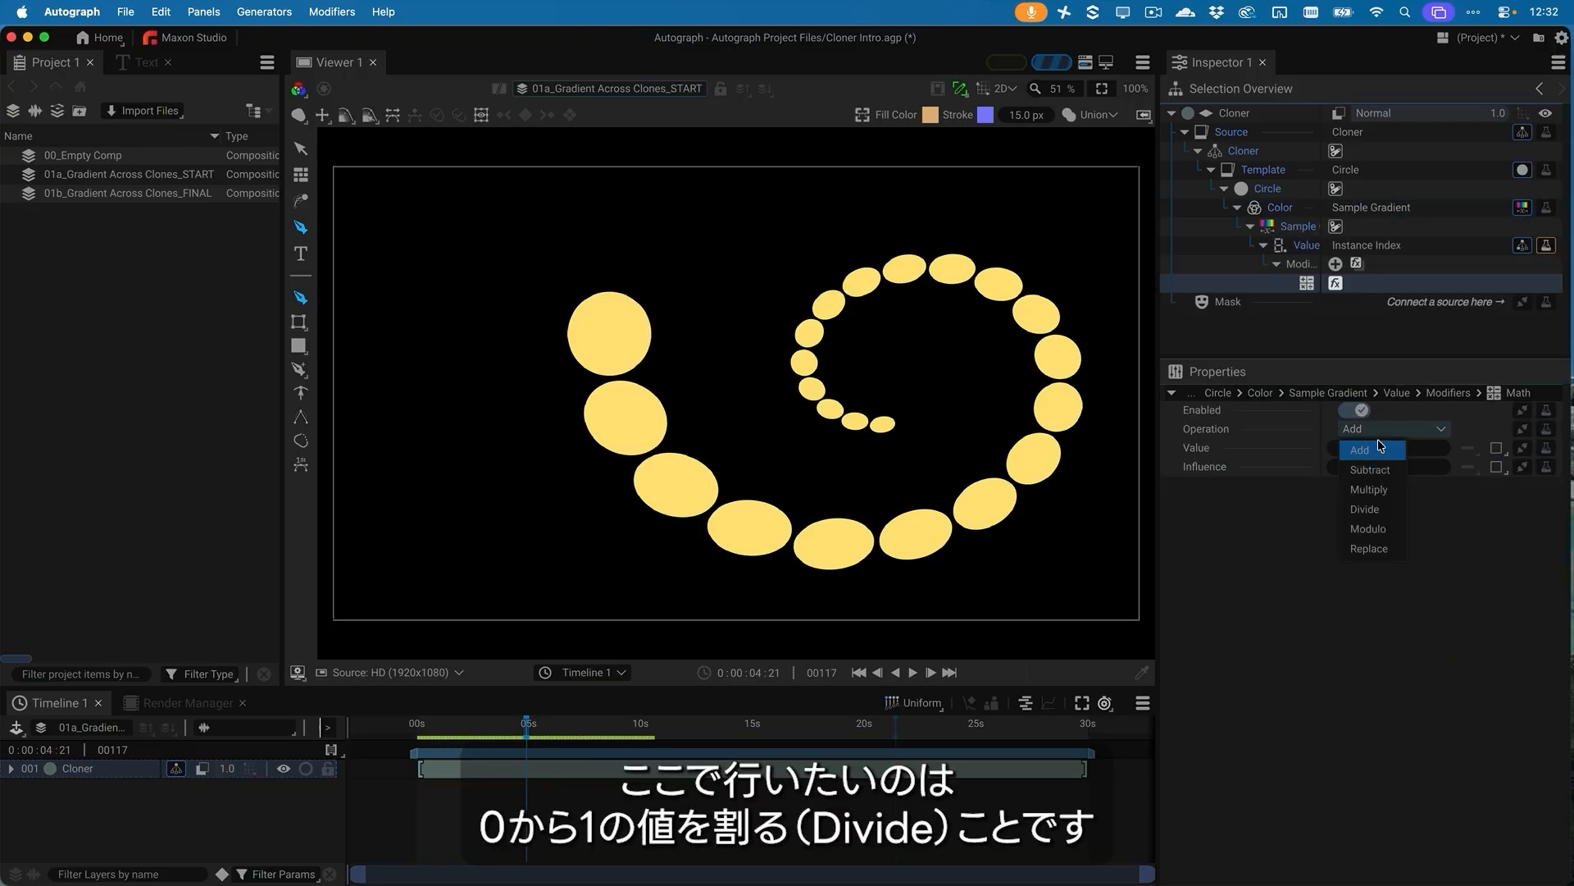
pyautogui.click(1381, 511)
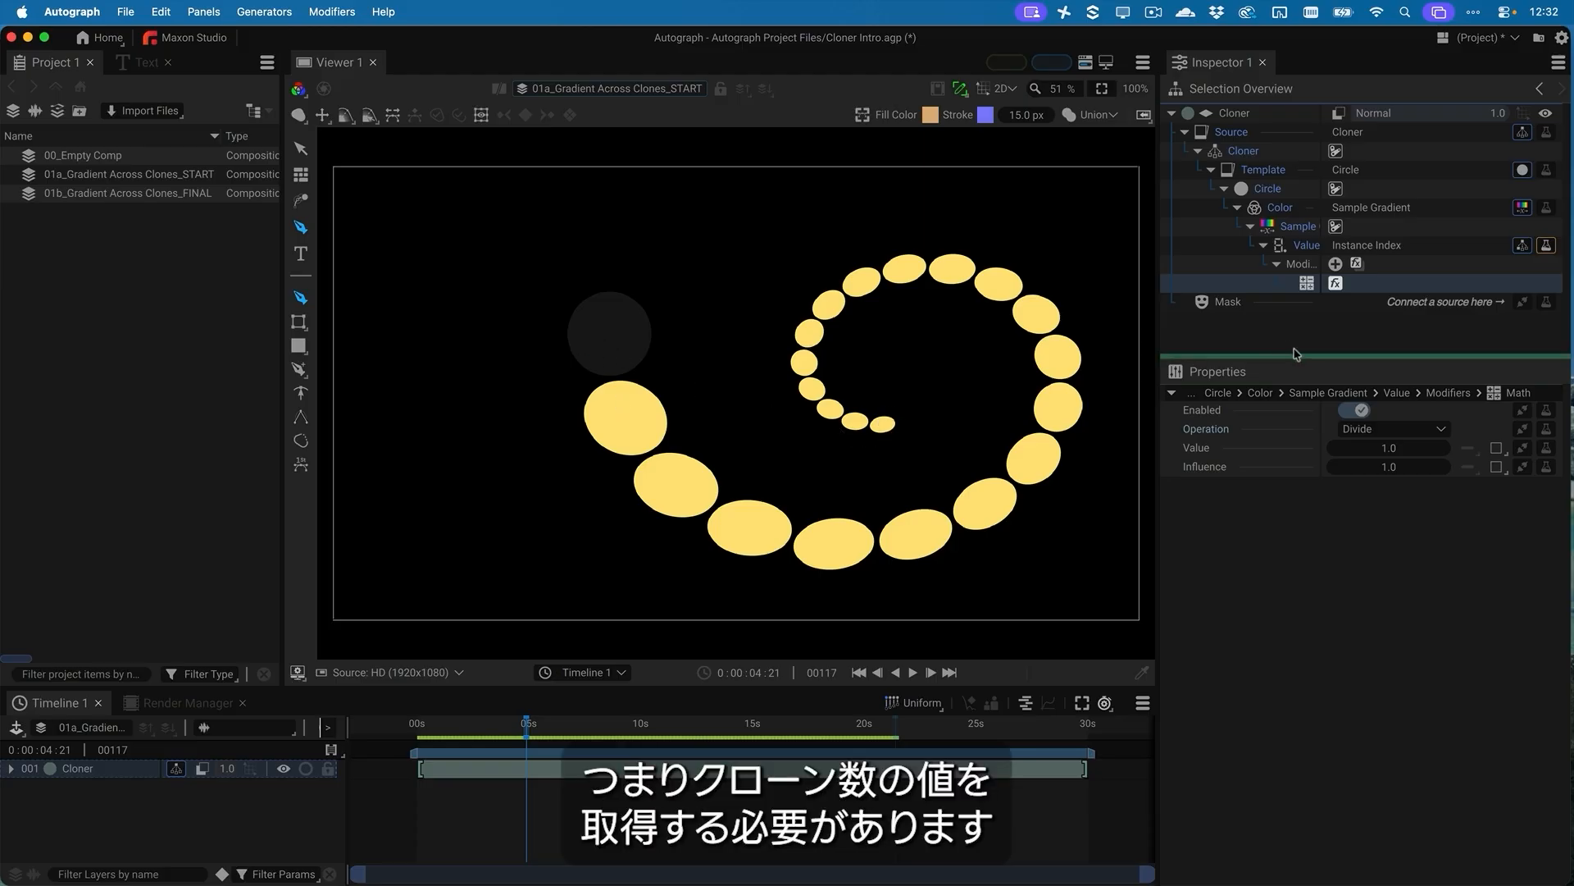
# Check the Cloner's Dimension 1 Size and set the Math modifier's divisor Value to 22
pyautogui.click(1363, 137)
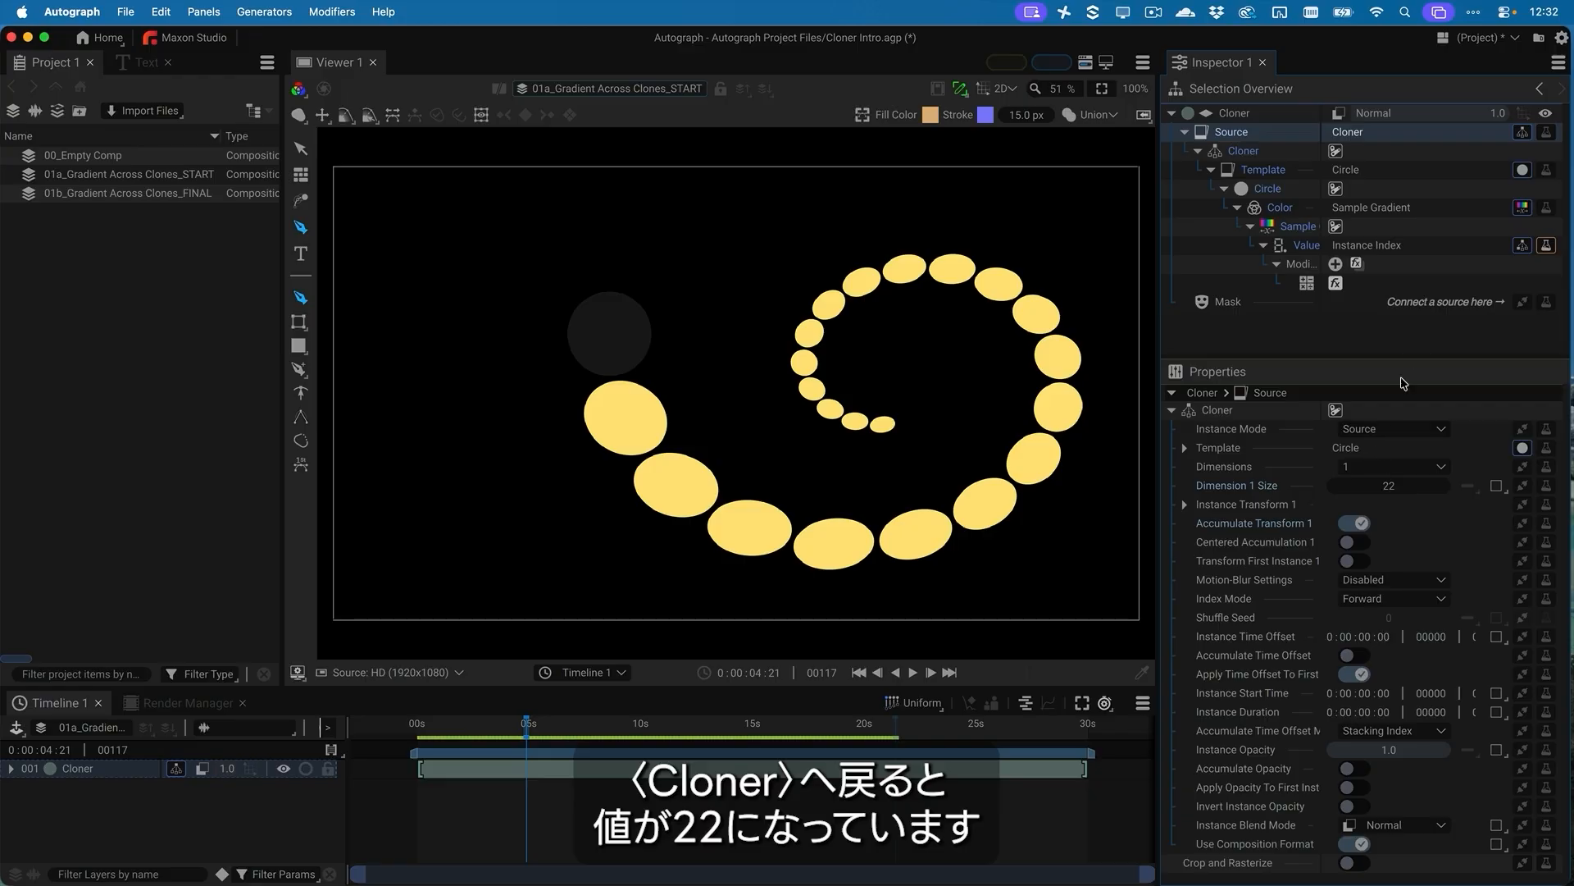
pyautogui.click(1307, 285)
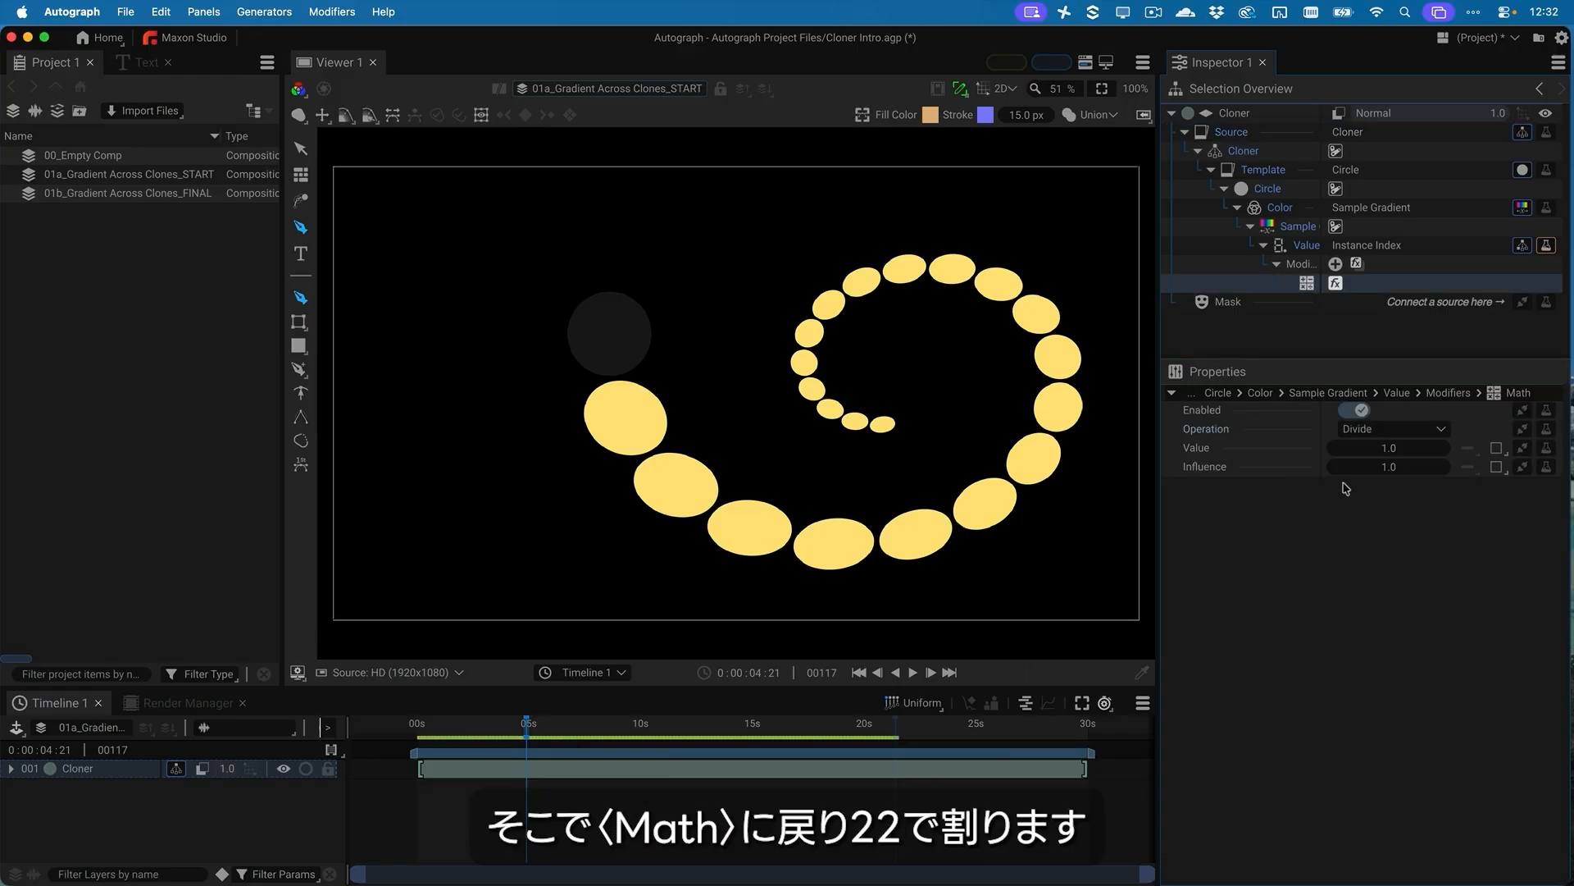
pyautogui.click(1389, 448)
pyautogui.write('22')
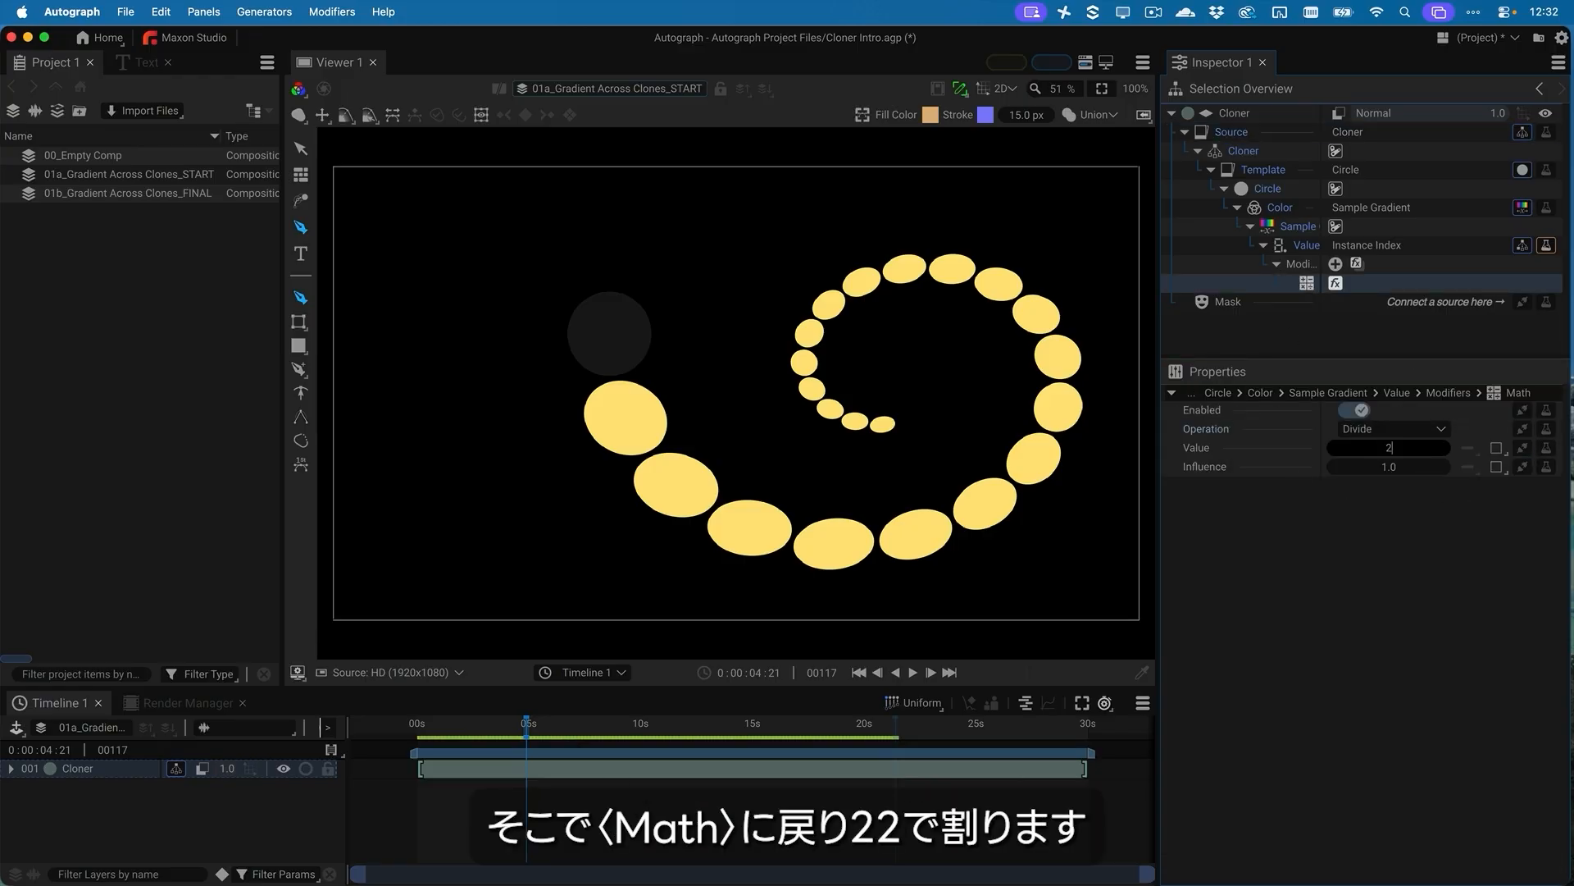
pyautogui.press('Return')
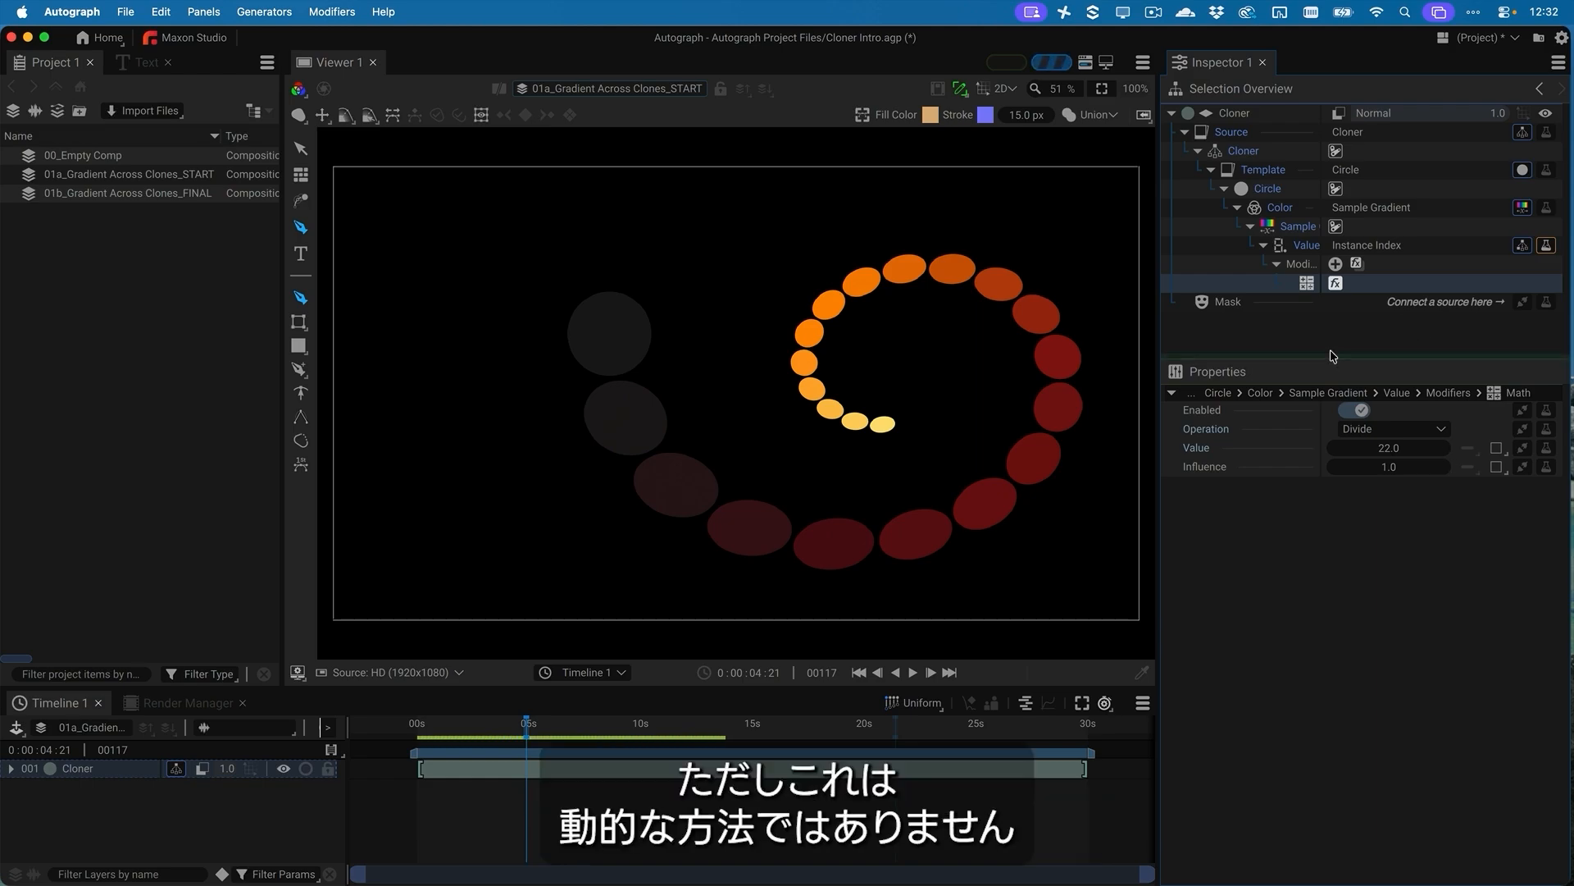
# Try raising the Cloner's Dimension 1 Size to 51 and undo the change
pyautogui.click(1245, 151)
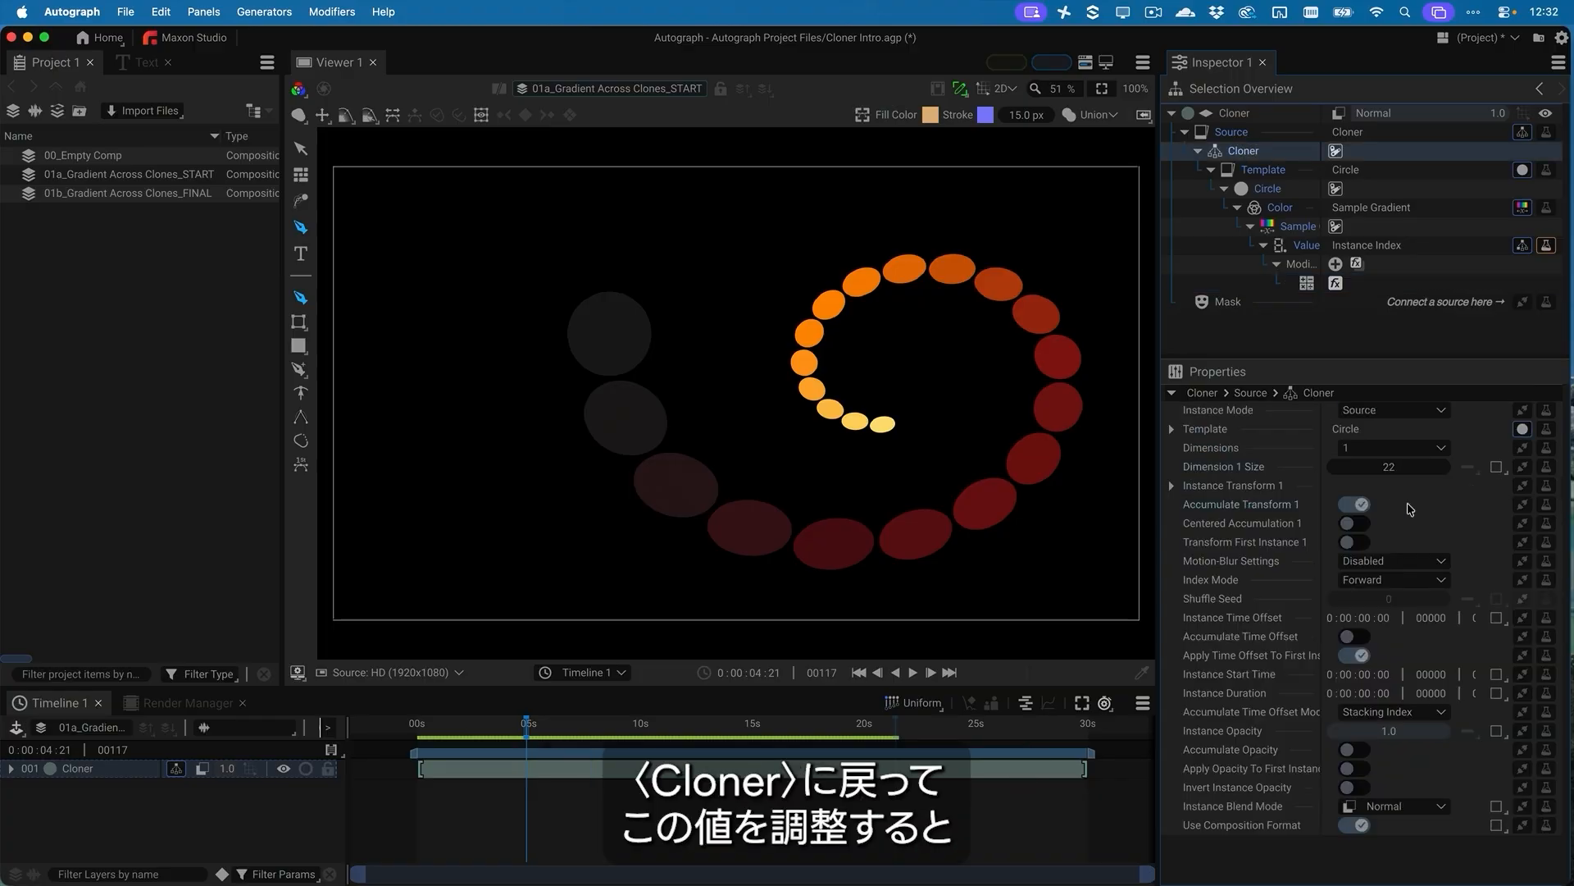
pyautogui.moveTo(1394, 472); pyautogui.dragTo(1465, 472)
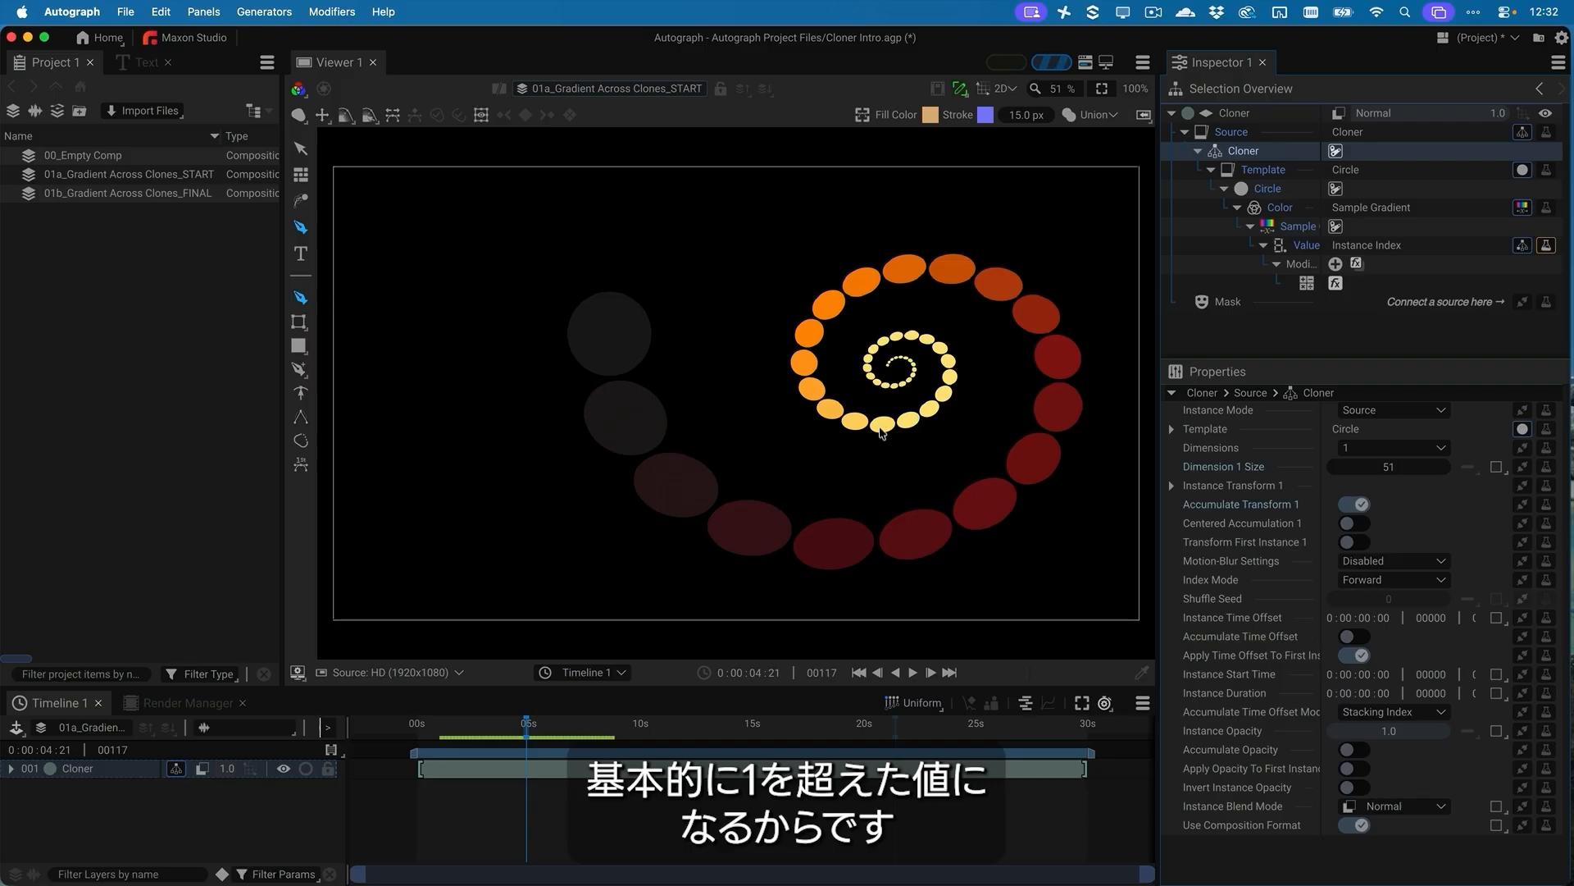
pyautogui.press('super+z')
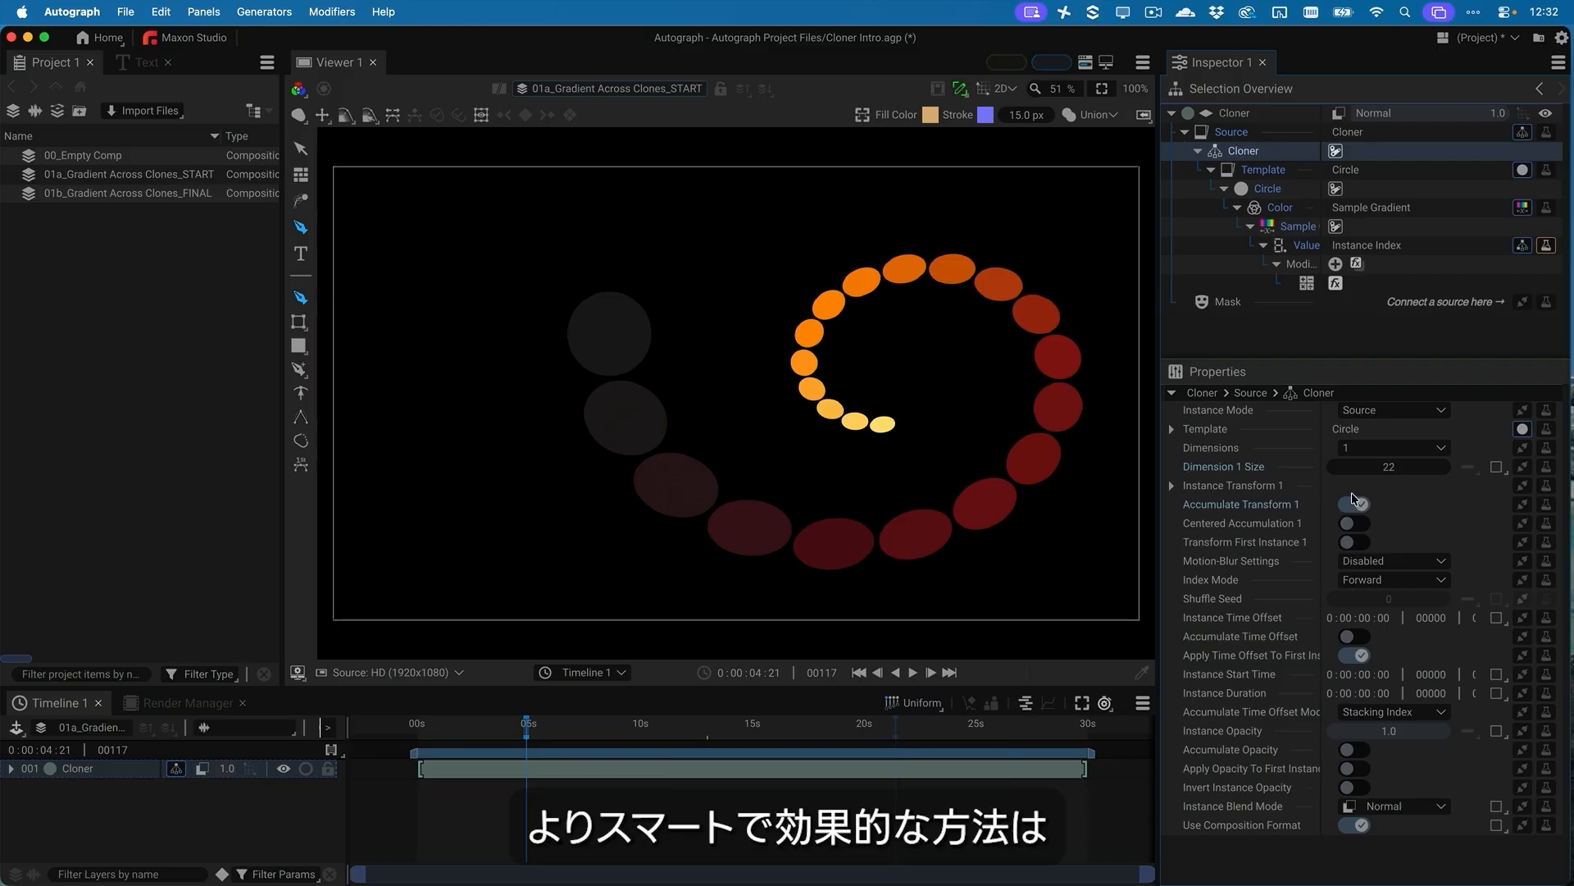
# Copy the Cloner's Dimension 1 Size and paste it as a link onto the Math modifier's divisor Value
pyautogui.rightClick(1252, 472)
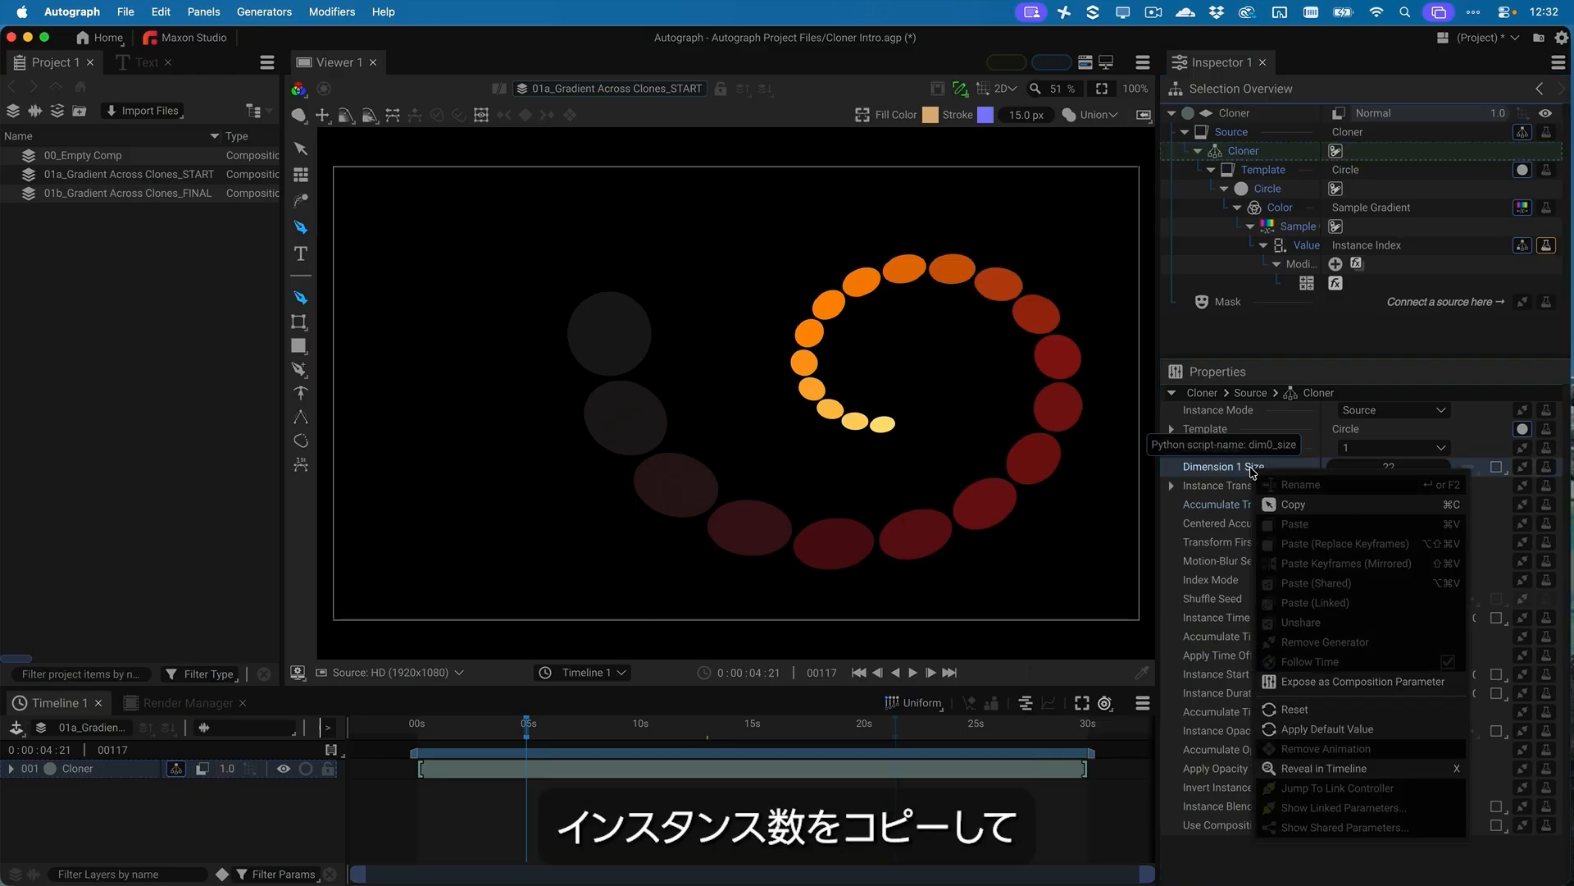
pyautogui.click(1296, 505)
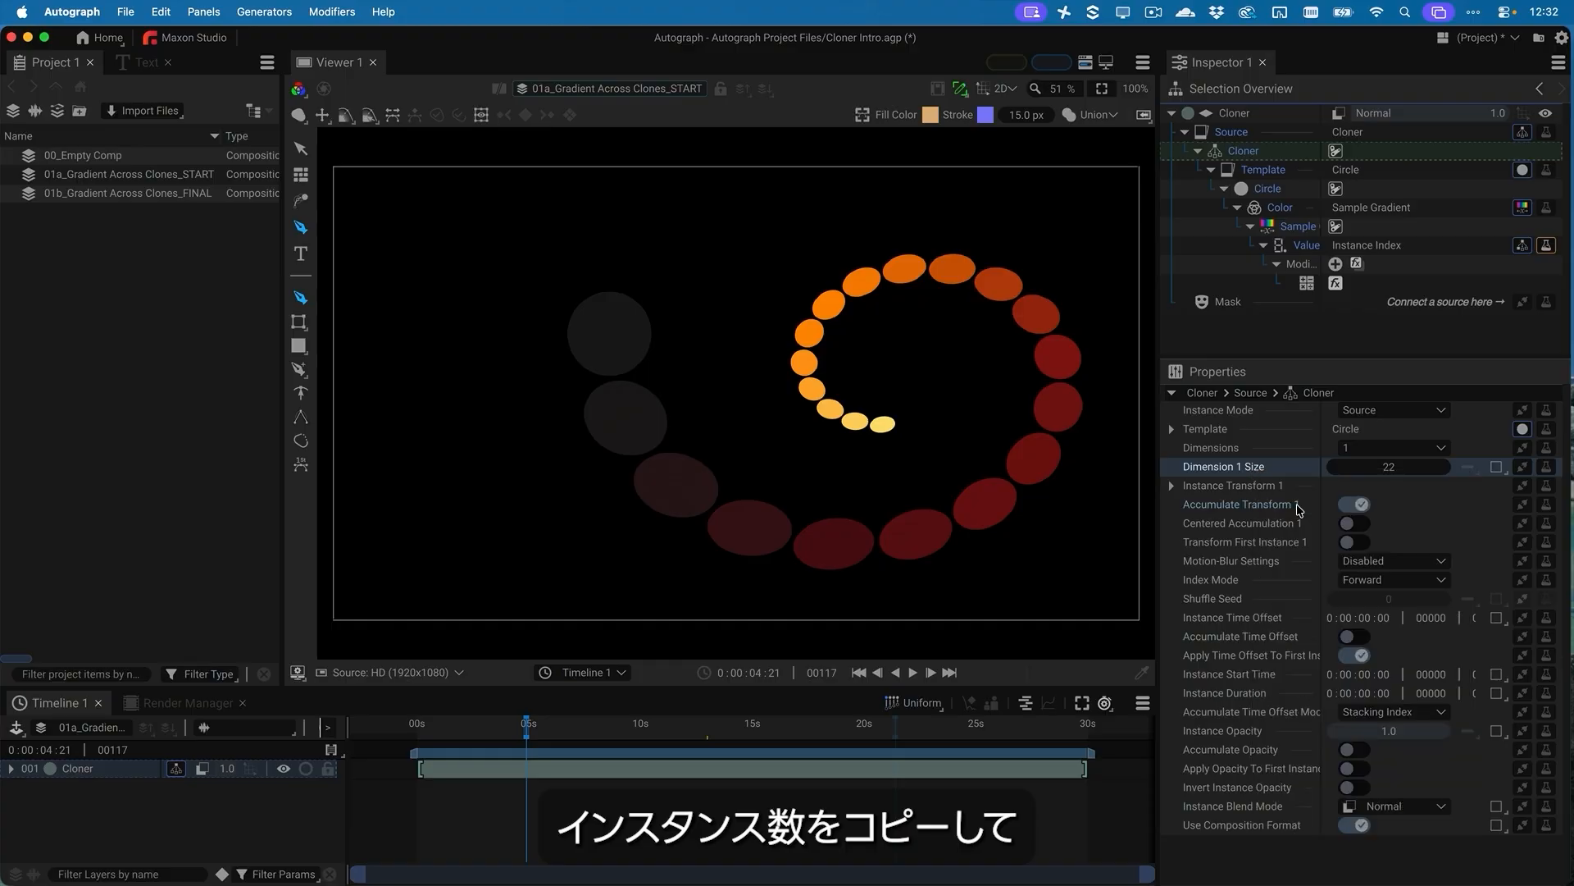
pyautogui.click(1309, 284)
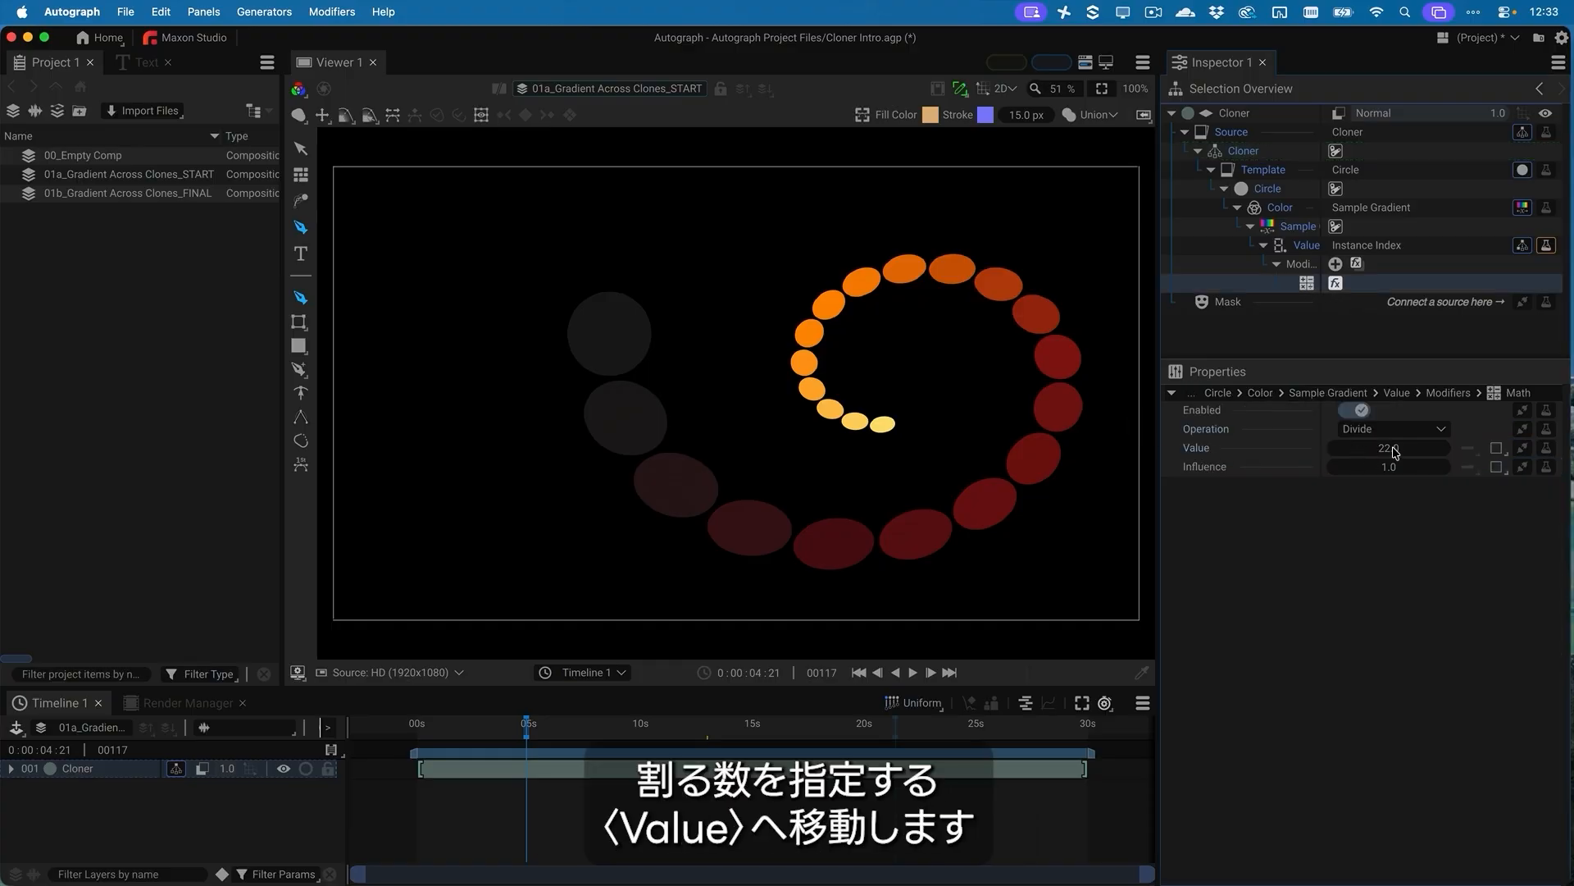
pyautogui.rightClick(1211, 447)
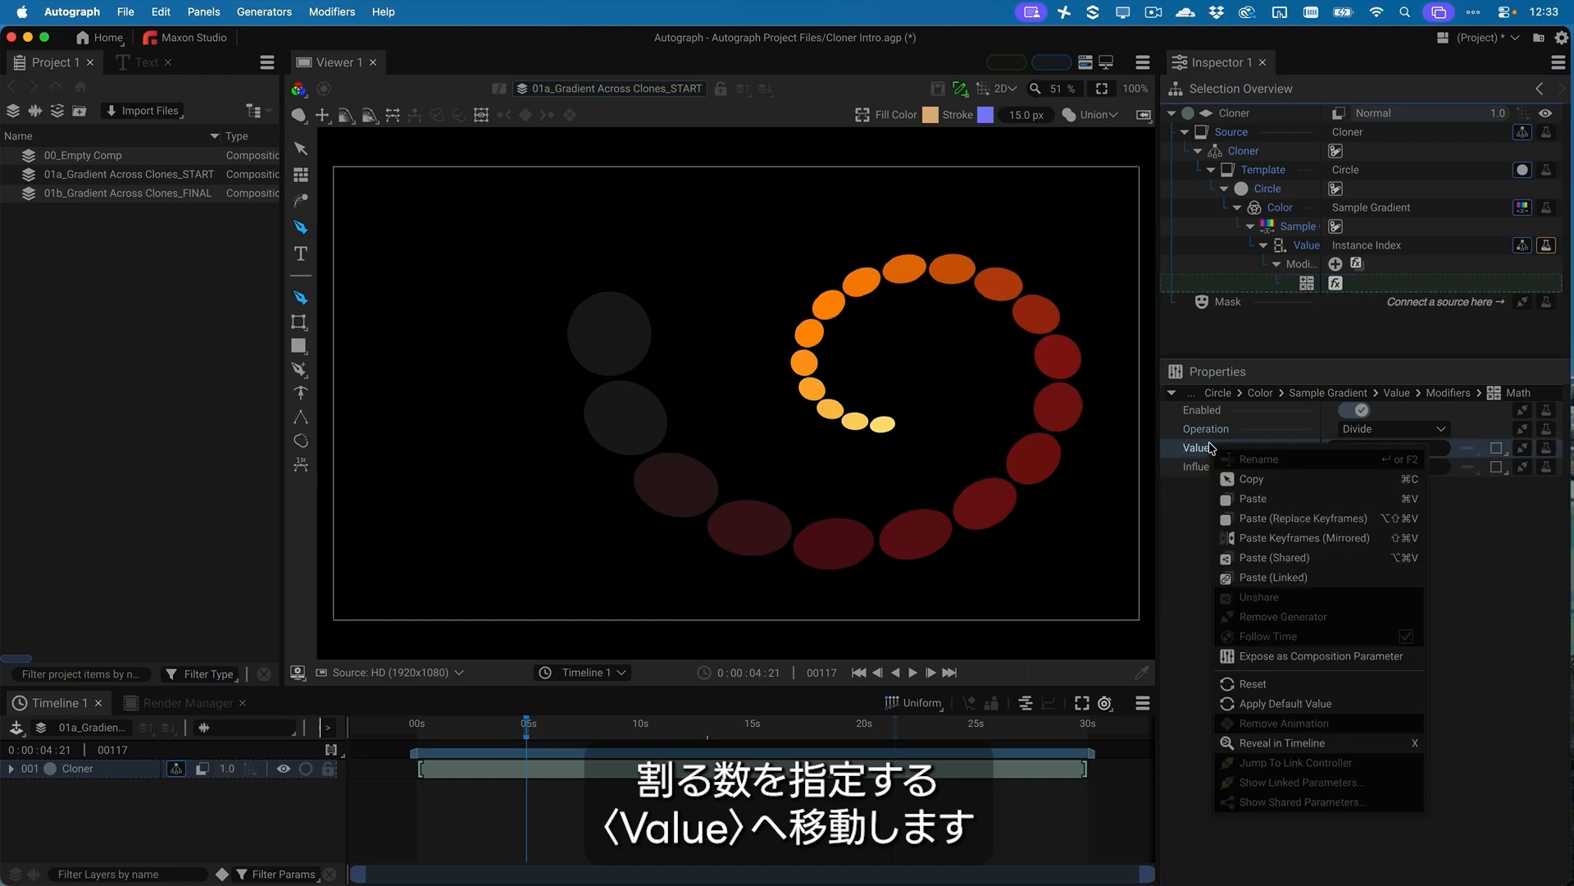
pyautogui.click(1306, 577)
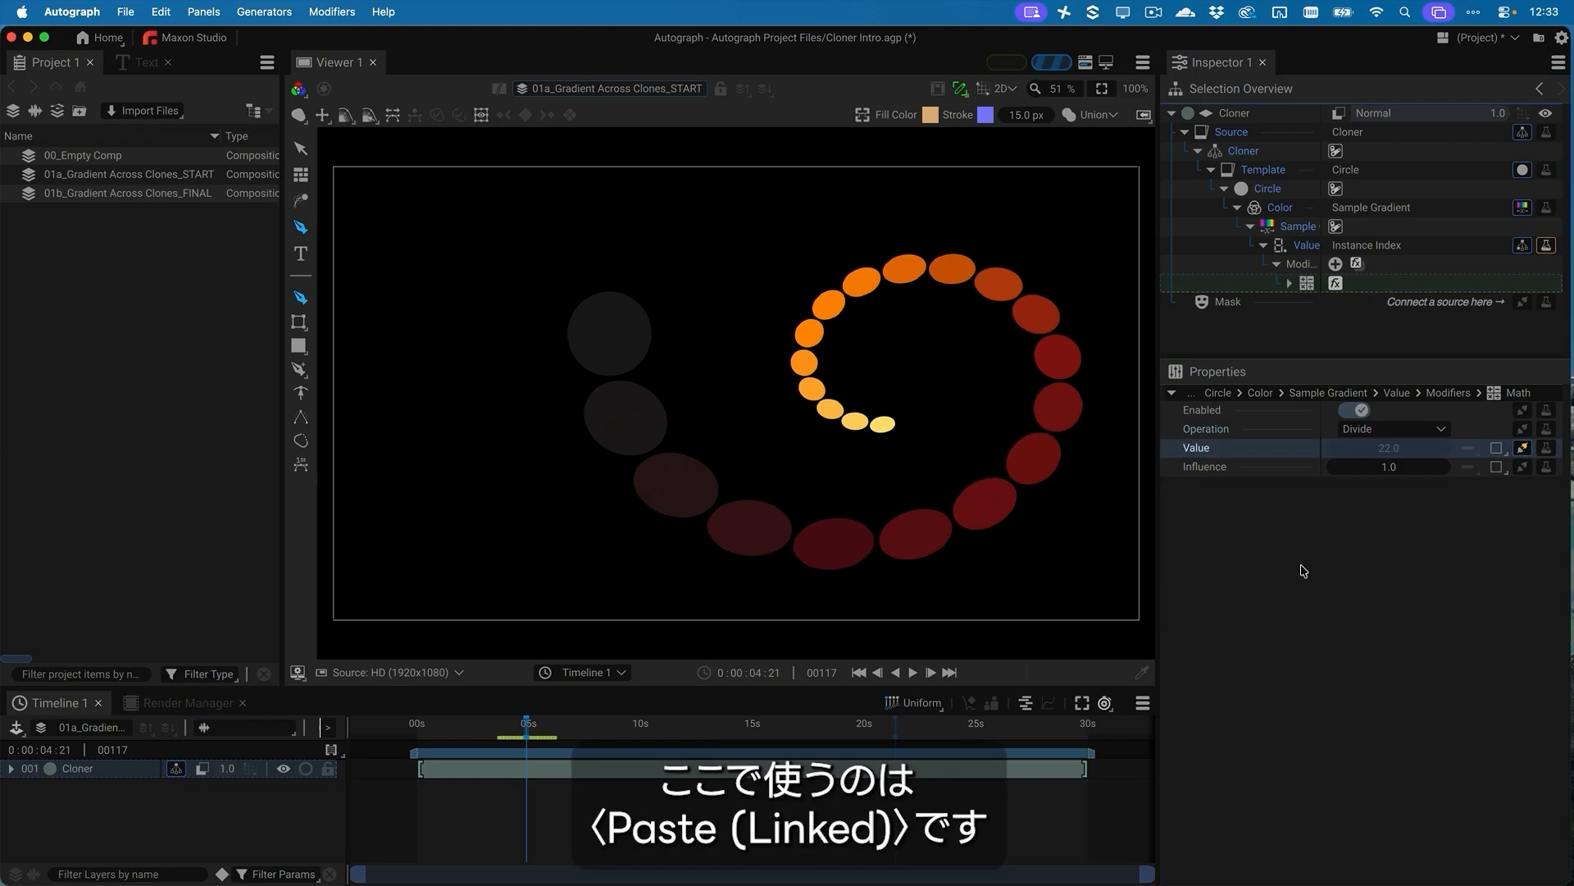
# Set the Cloner's Dimension 1 Size to 8
pyautogui.click(1246, 153)
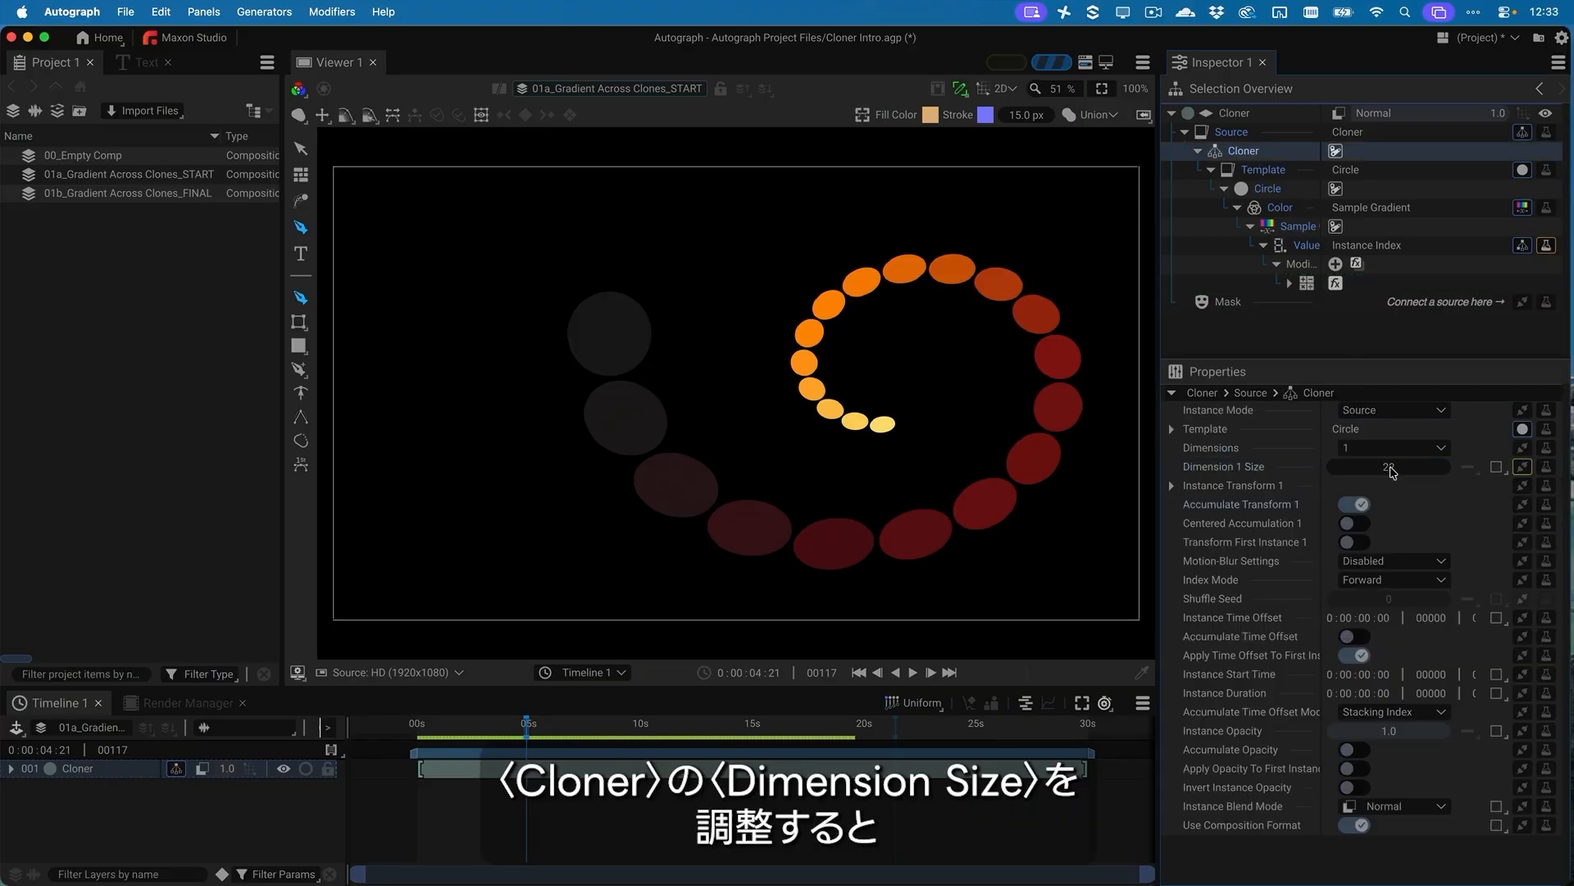
pyautogui.moveTo(1391, 470)
pyautogui.mouseDown()
pyautogui.moveTo(1342, 470)
pyautogui.moveTo(1443, 470)
pyautogui.moveTo(1368, 470)
pyautogui.moveTo(1393, 470)
pyautogui.mouseUp()
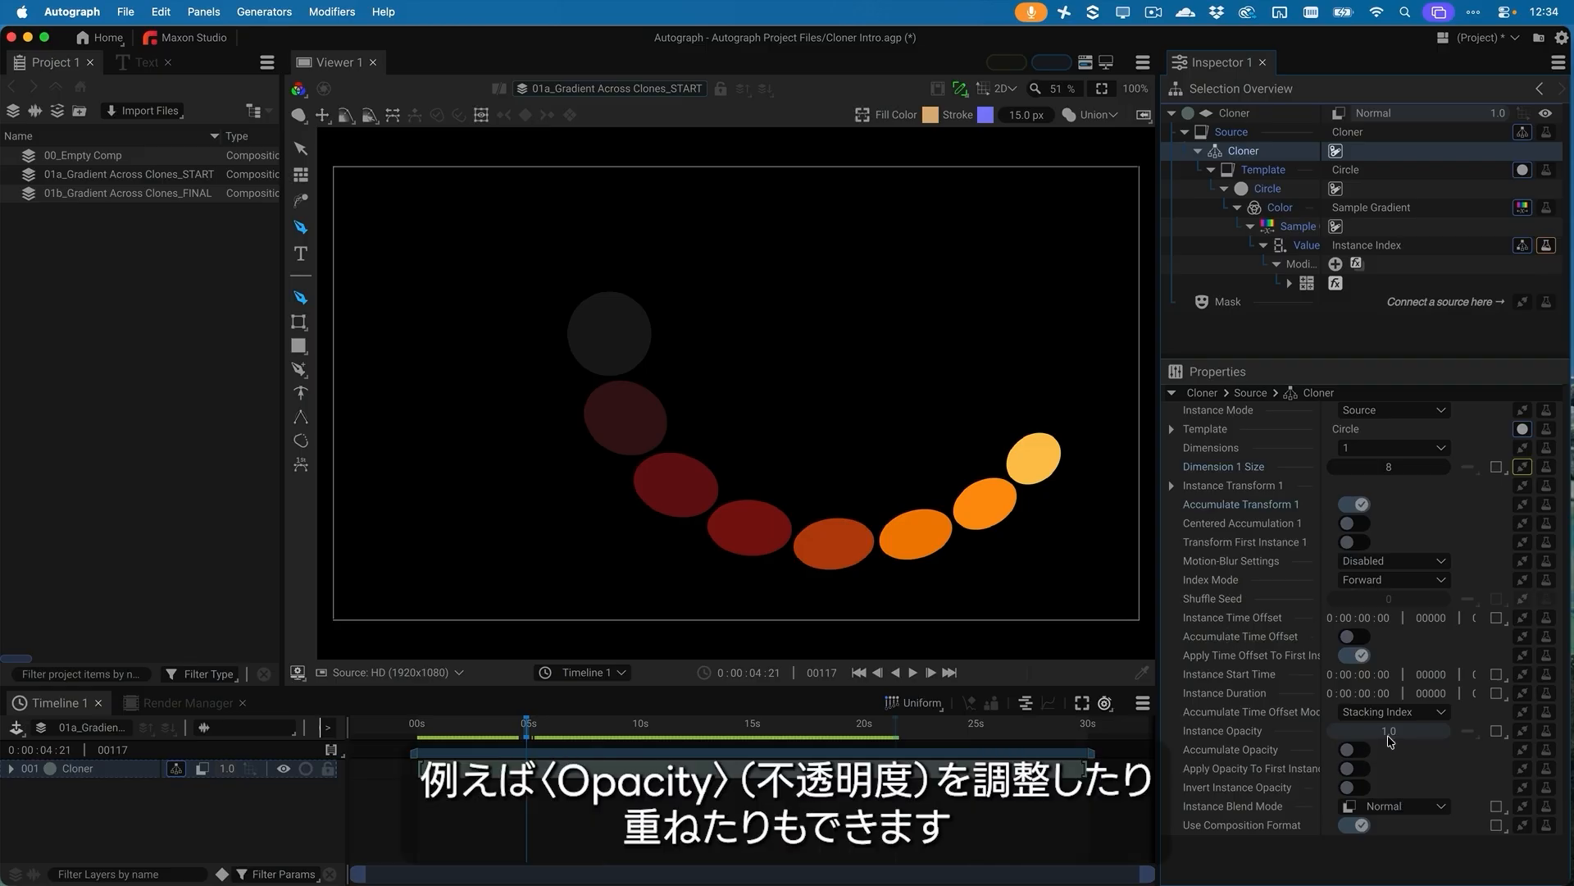
# Try the Cloner's Instance Opacity and Accumulate Opacity settings, and switch Accumulate Opacity back off
pyautogui.moveTo(1395, 735); pyautogui.dragTo(1373, 762)
pyautogui.click(1363, 752)
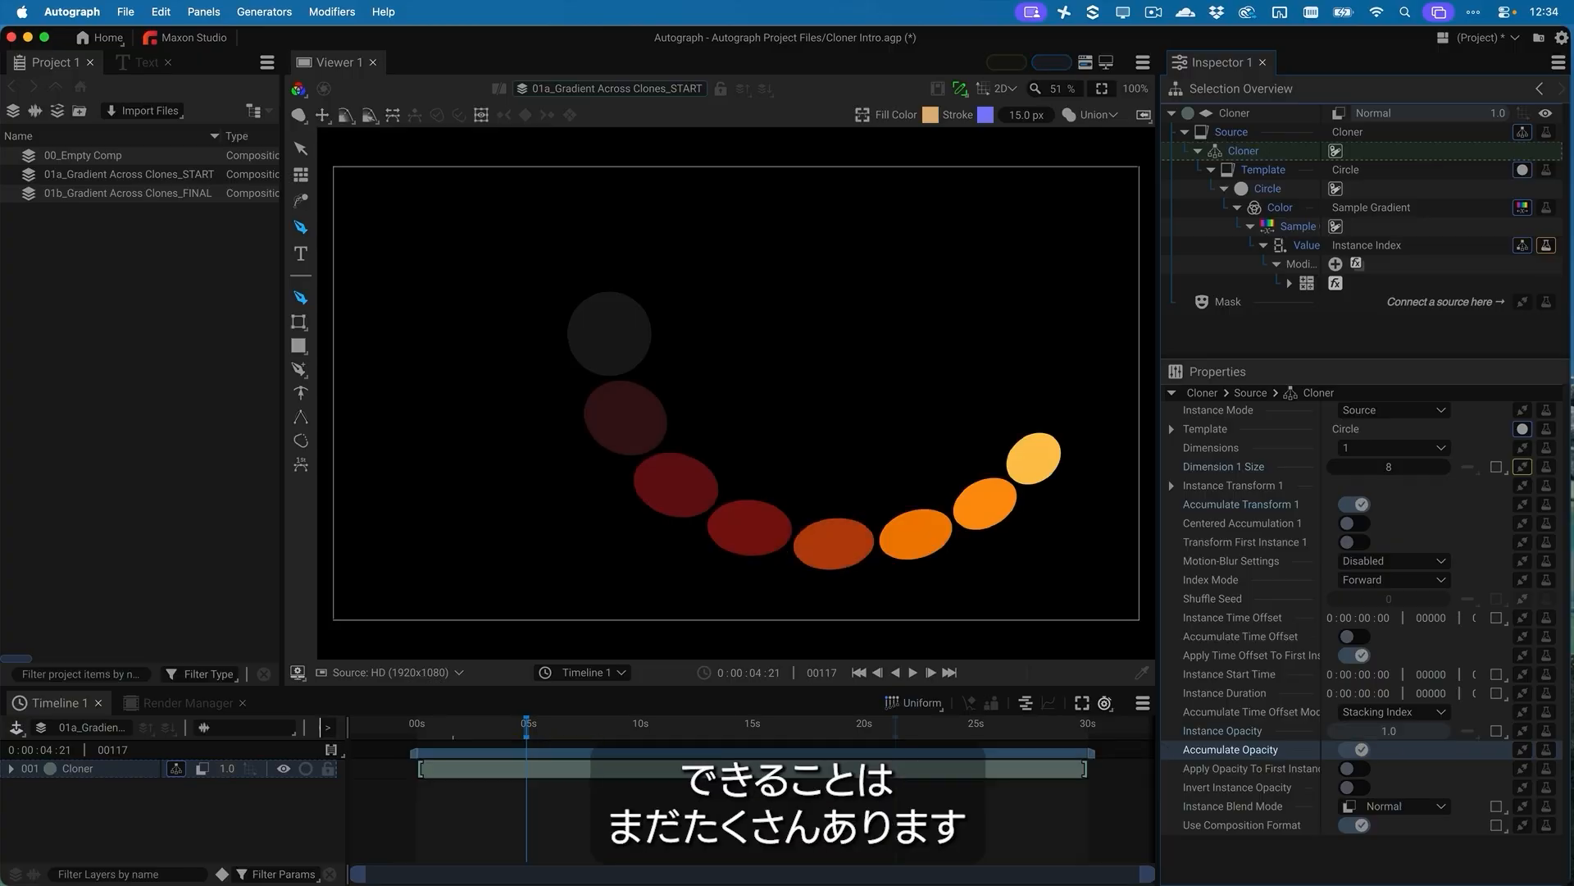
pyautogui.click(1363, 754)
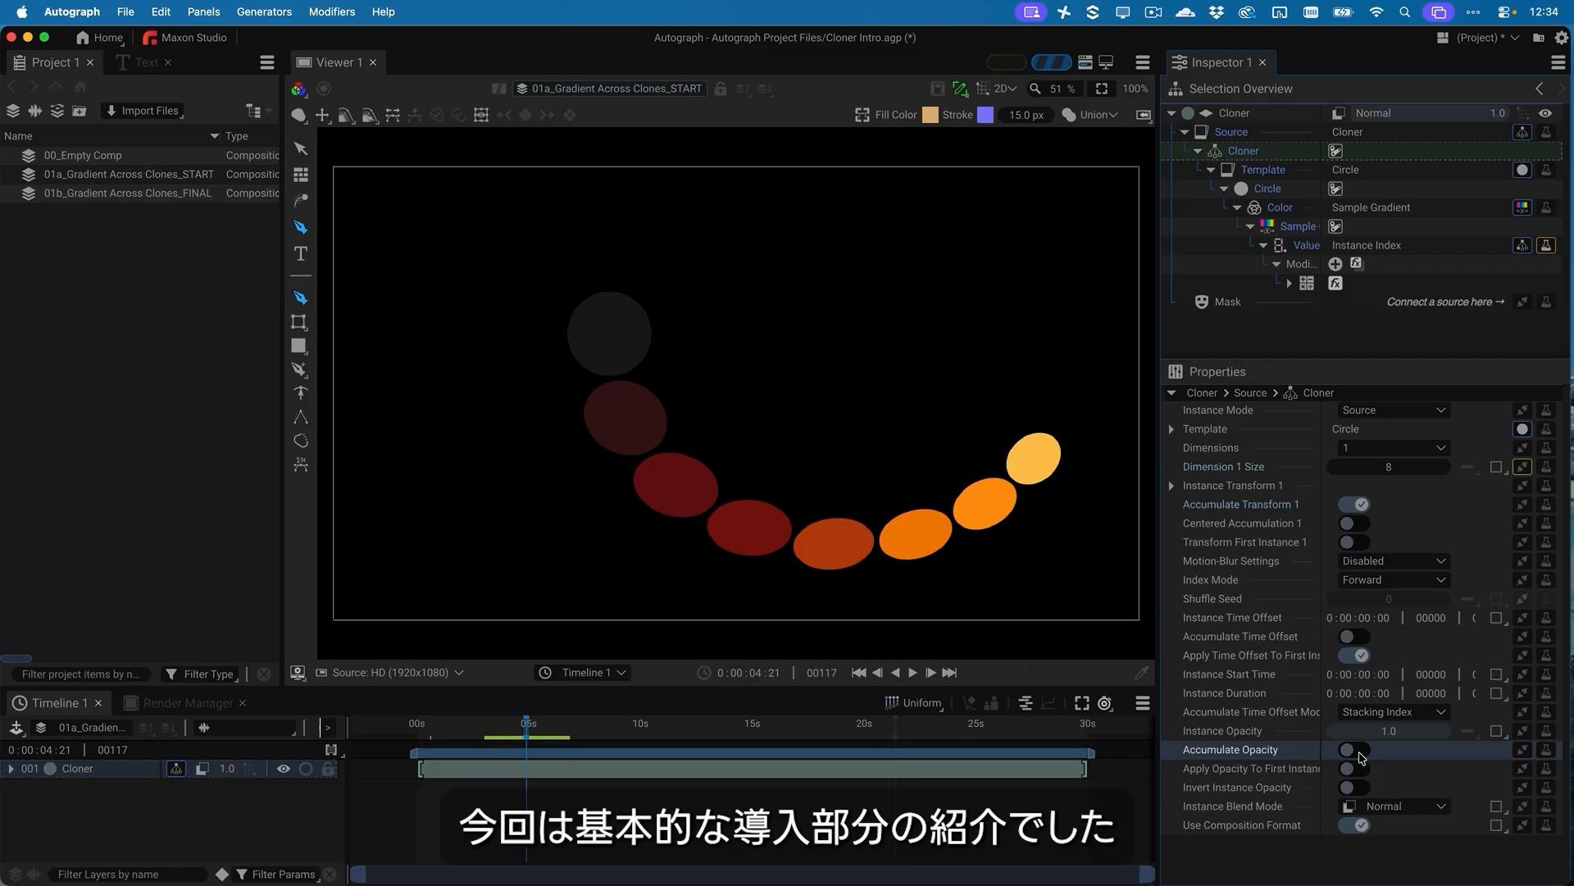